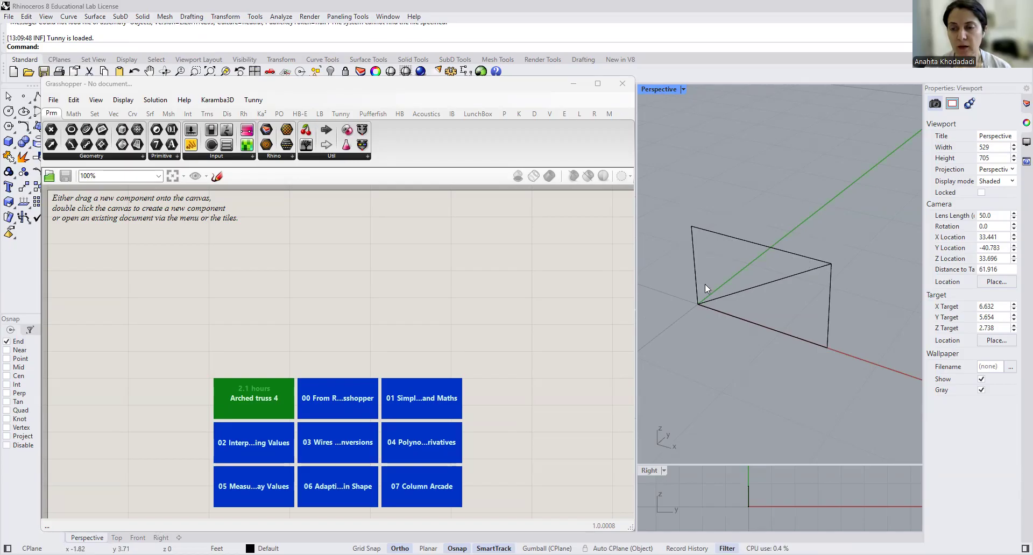
# - Examine the truss frame's members by selecting the verticals, horizontal chords and diagonal one at a time in the Perspective viewport
pyautogui.click(694, 268)
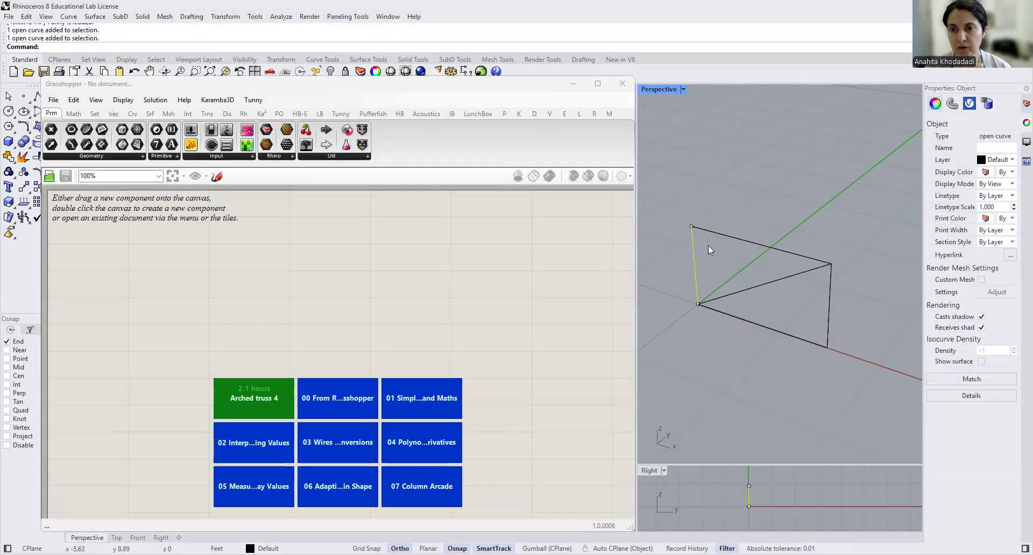
pyautogui.click(709, 231)
pyautogui.click(827, 326)
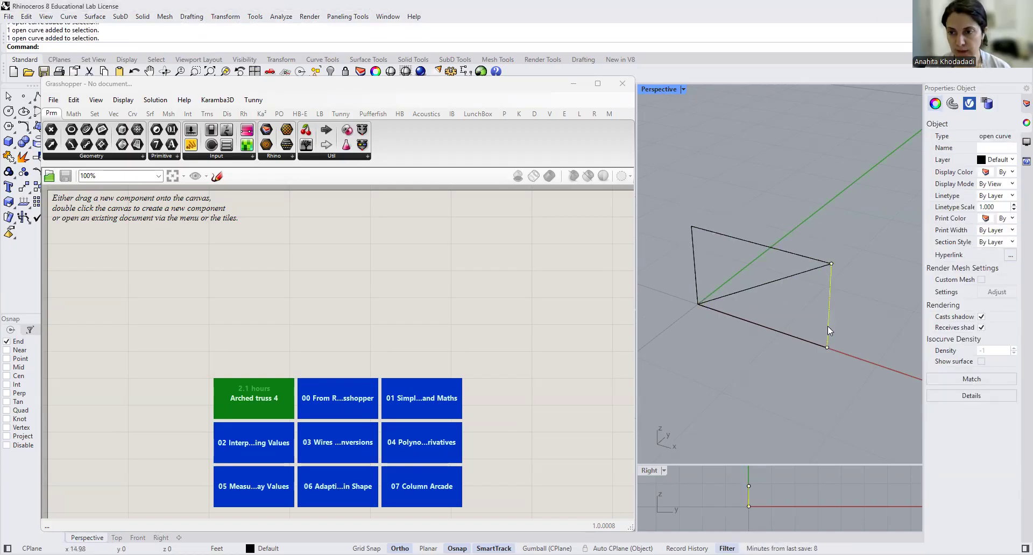
pyautogui.click(762, 327)
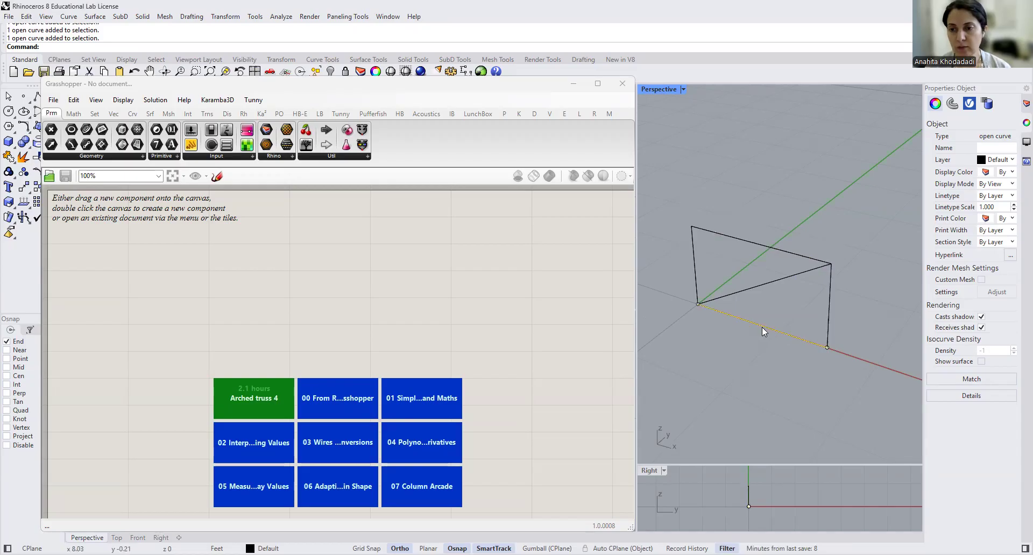
pyautogui.click(764, 289)
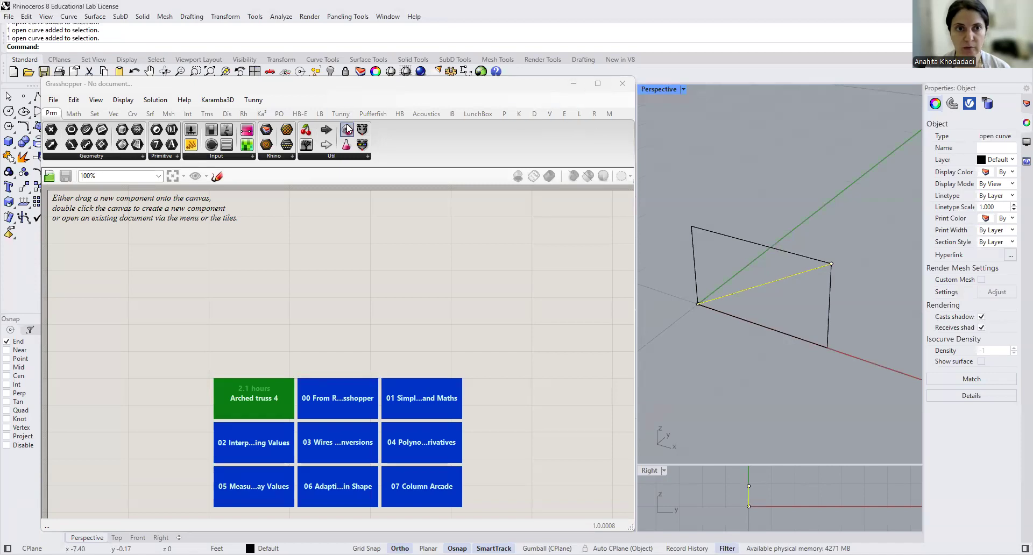
# - Switch to Grasshopper, show the Karamba3D component set and list its Model components
pyautogui.click(597, 84)
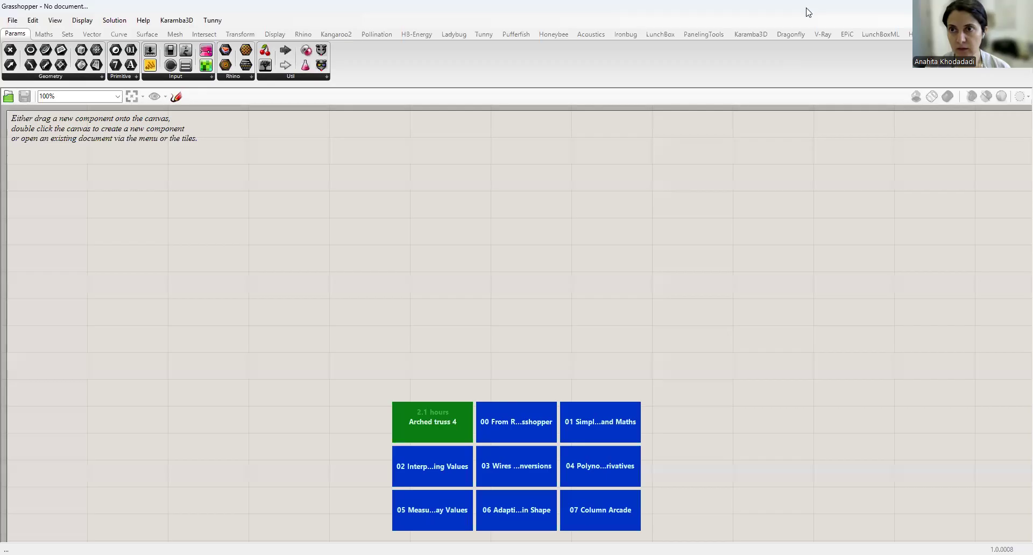
pyautogui.moveTo(926, 6); pyautogui.dragTo(926, 33)
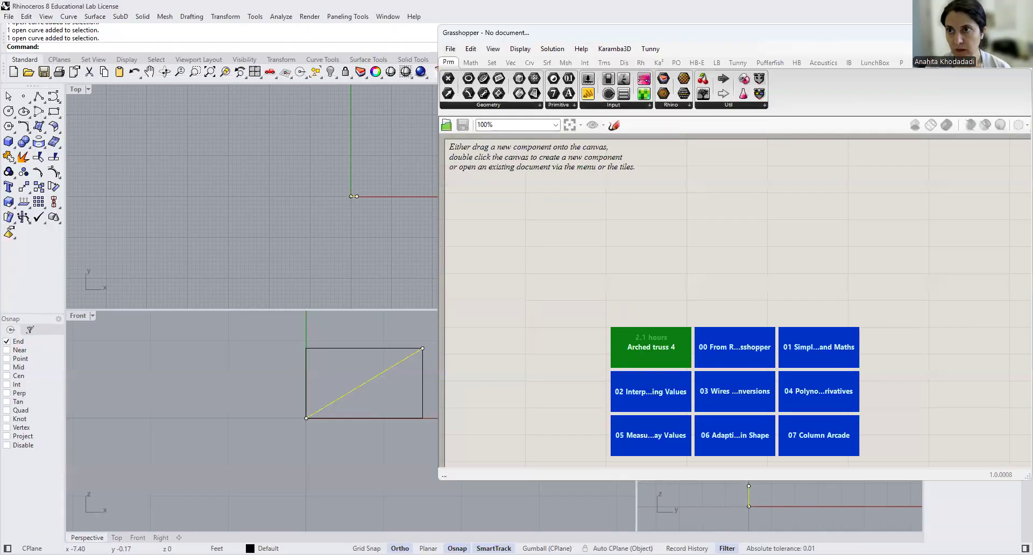
pyautogui.click(927, 62)
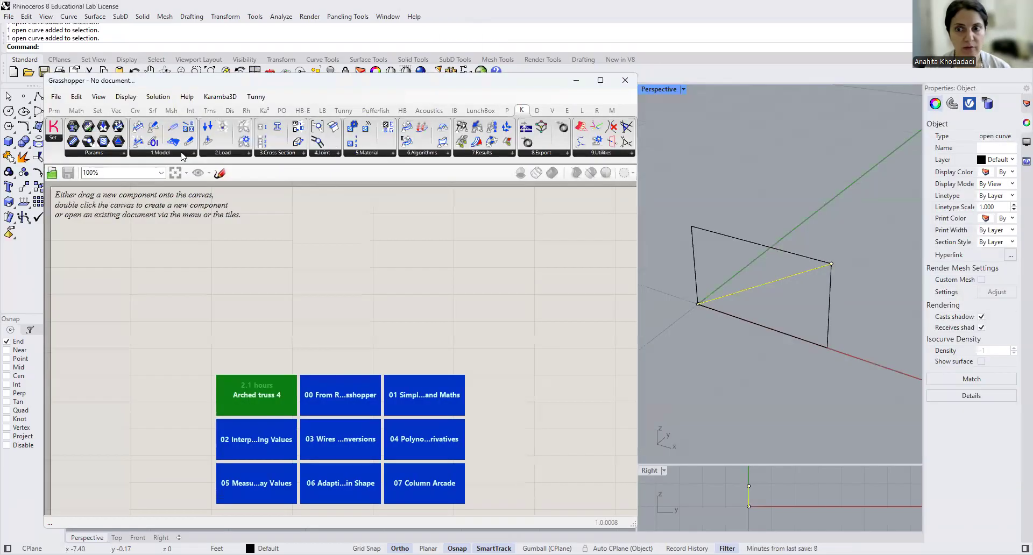
pyautogui.click(183, 156)
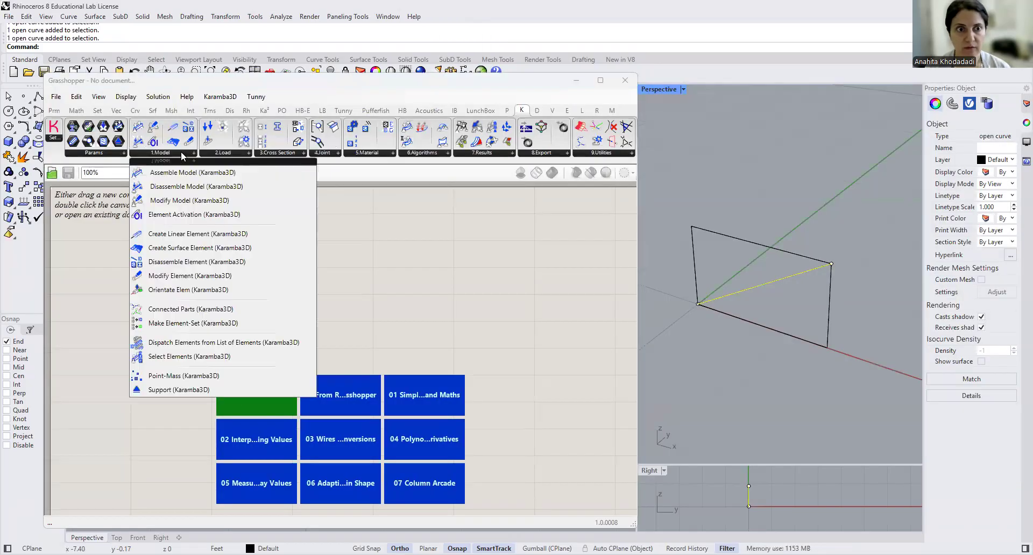
# - Add a Geometry parameter to the empty canvas
pyautogui.doubleClick(198, 292)
pyautogui.write('GEO')
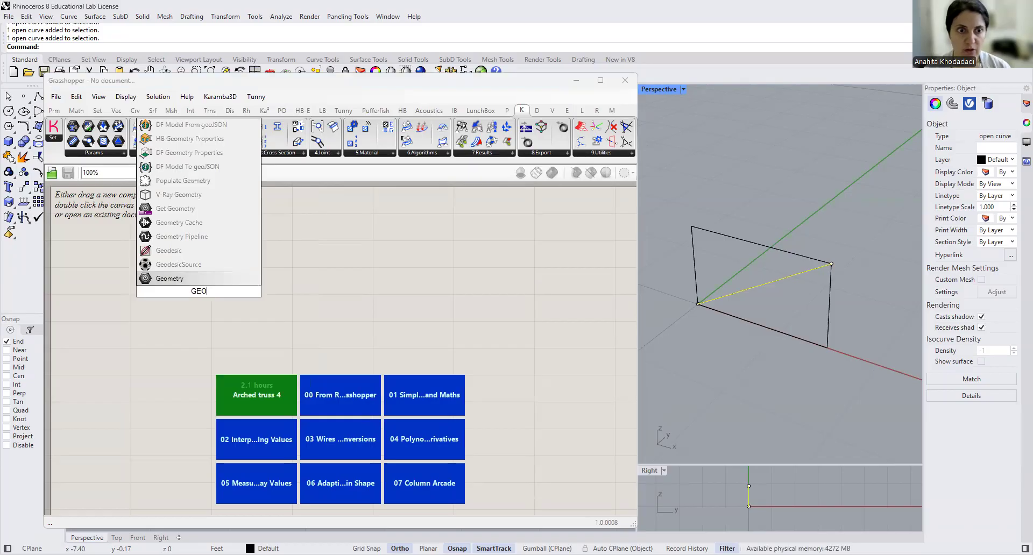
pyautogui.click(192, 275)
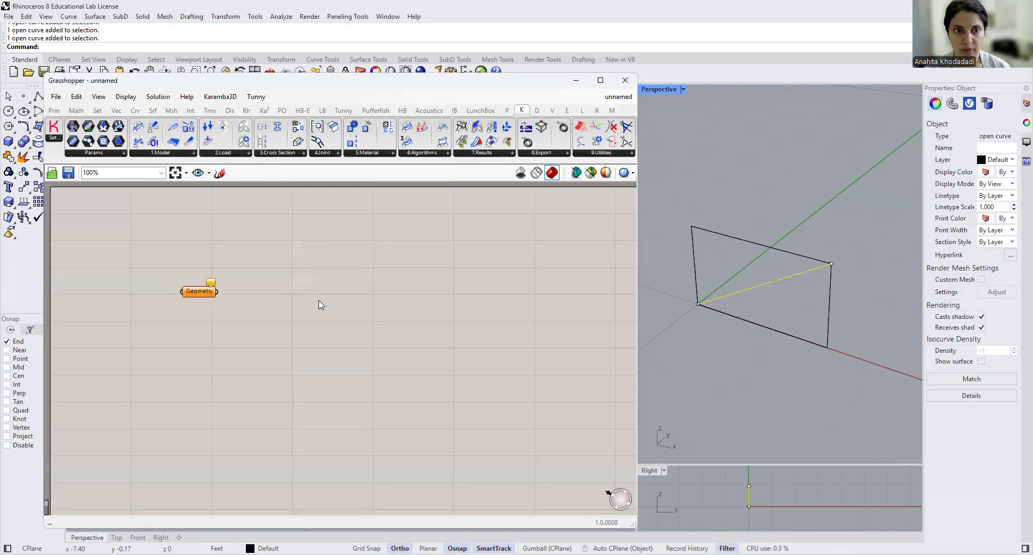
# - Reference all five frame lines from the Perspective viewport in the Geometry parameter as multiple geometries
pyautogui.click(748, 208)
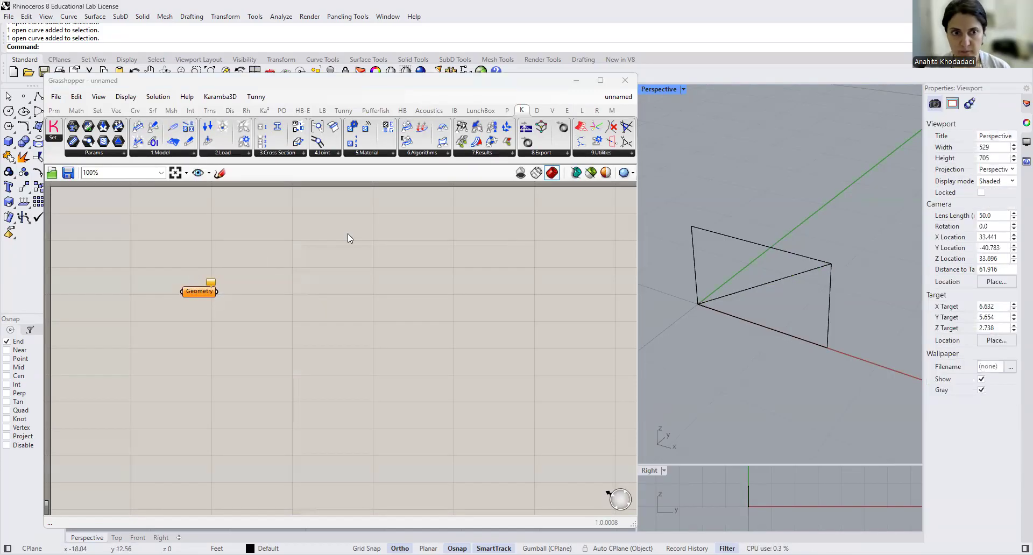
pyautogui.rightClick(189, 293)
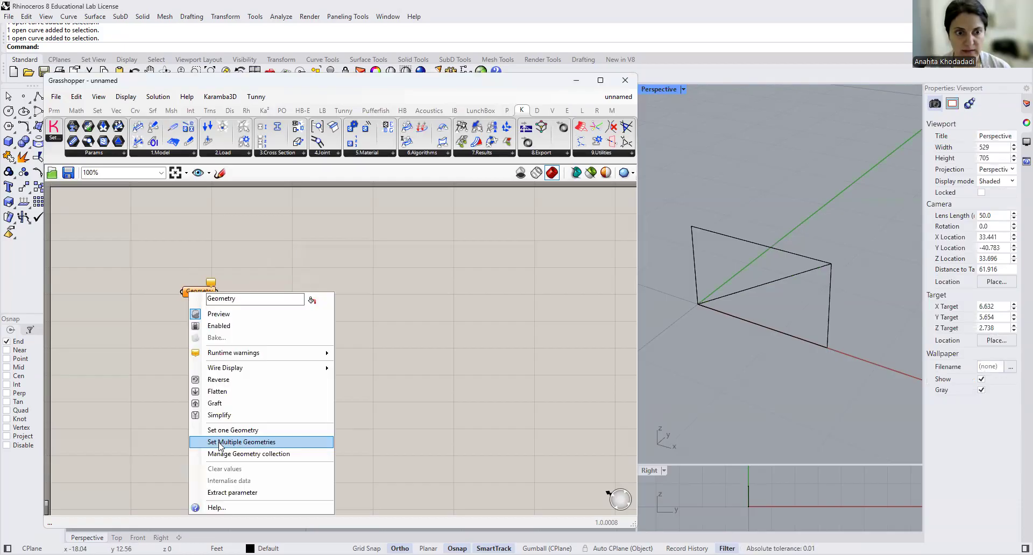
pyautogui.click(220, 442)
pyautogui.moveTo(669, 194); pyautogui.dragTo(857, 390)
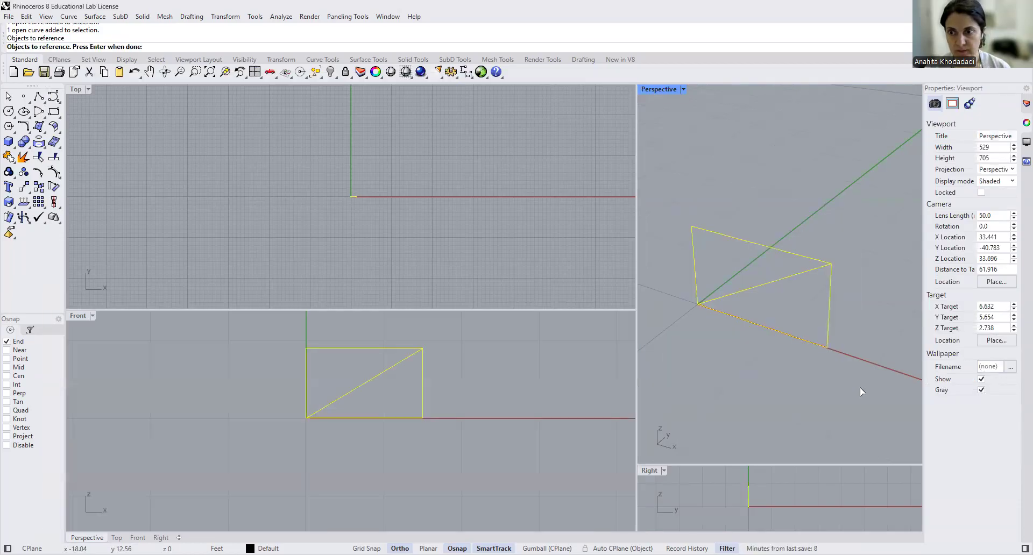
pyautogui.press('Return')
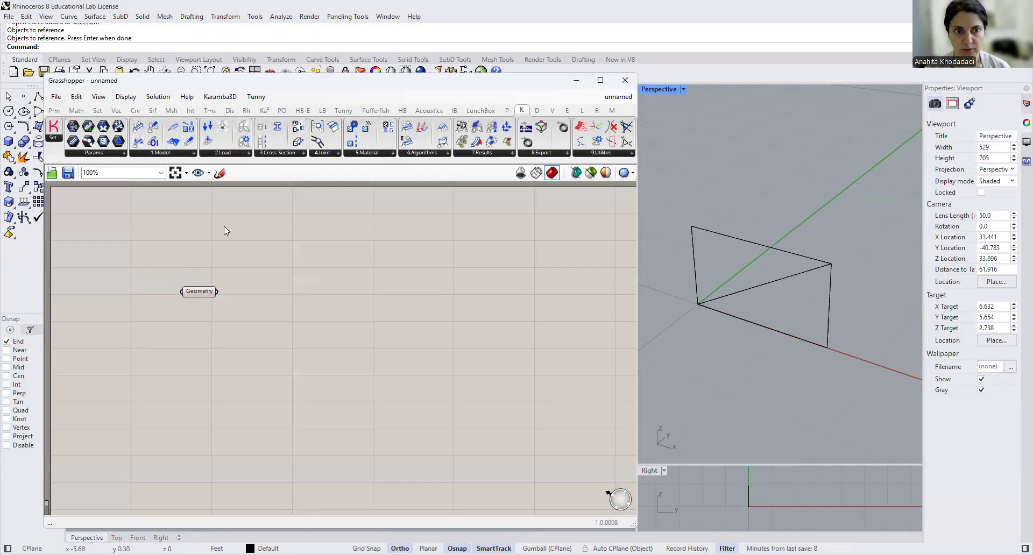
# - Internalise the Geometry parameter's data, delete the original frame lines from the Rhino model and check the stored geometry
pyautogui.rightClick(204, 291)
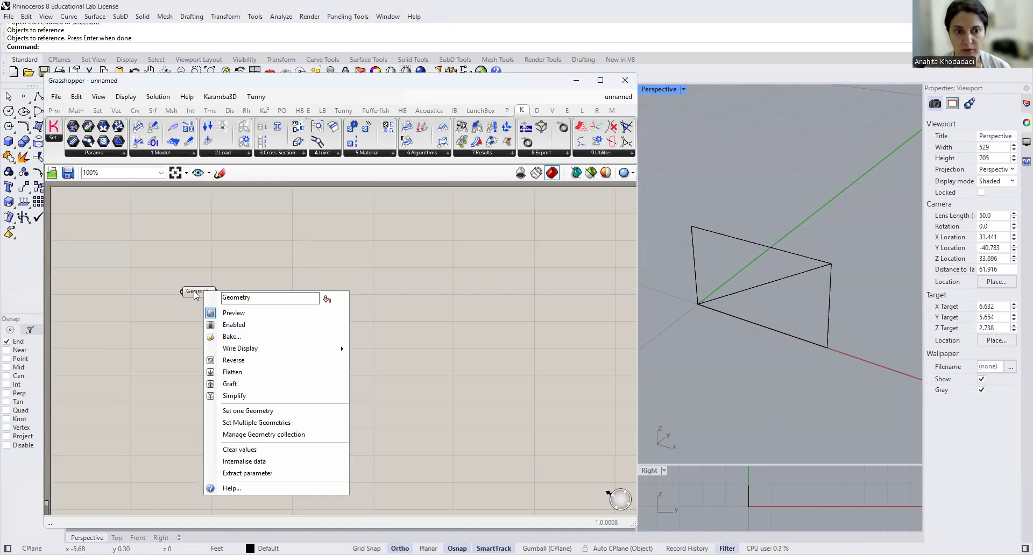
pyautogui.click(228, 462)
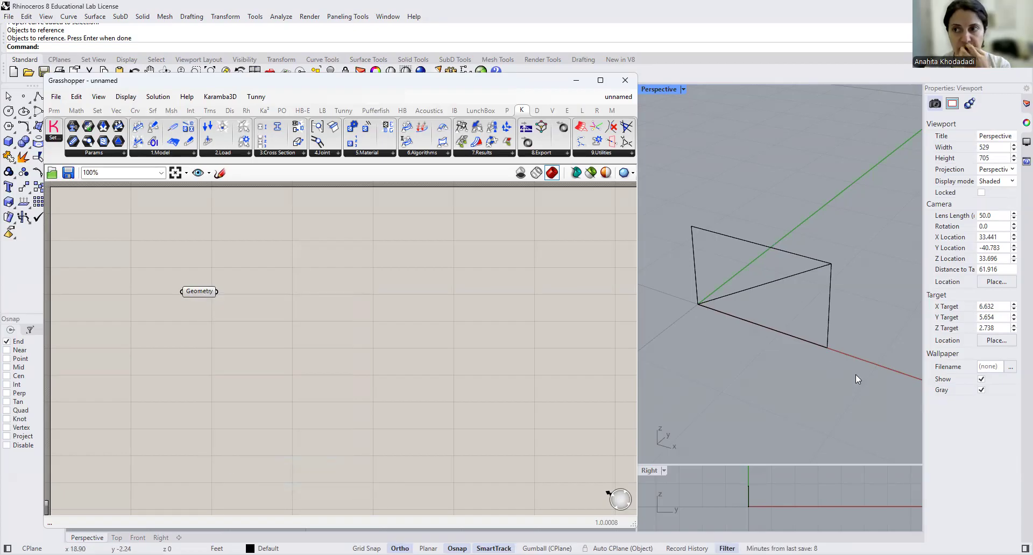
pyautogui.moveTo(855, 375); pyautogui.dragTo(673, 189)
pyautogui.press('Delete')
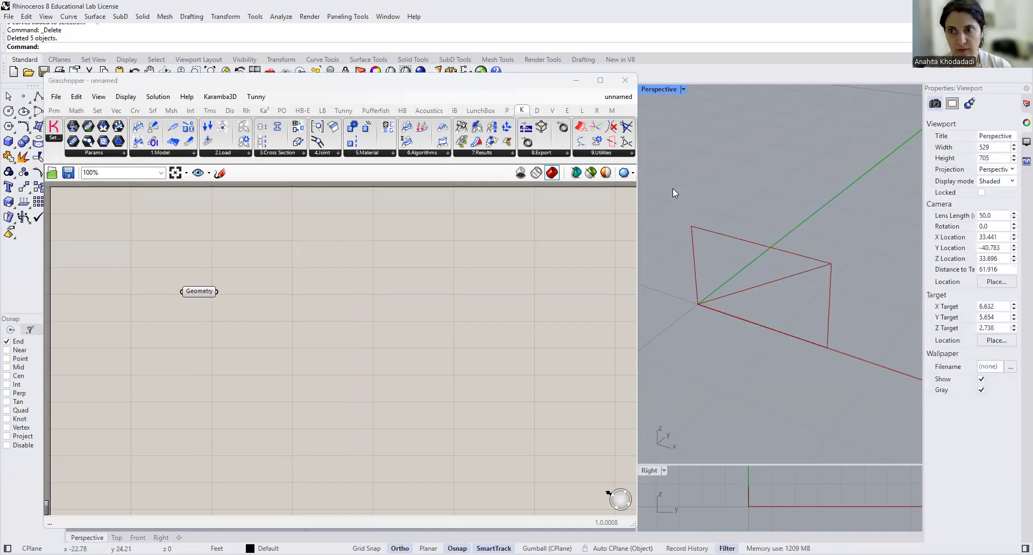
pyautogui.click(203, 293)
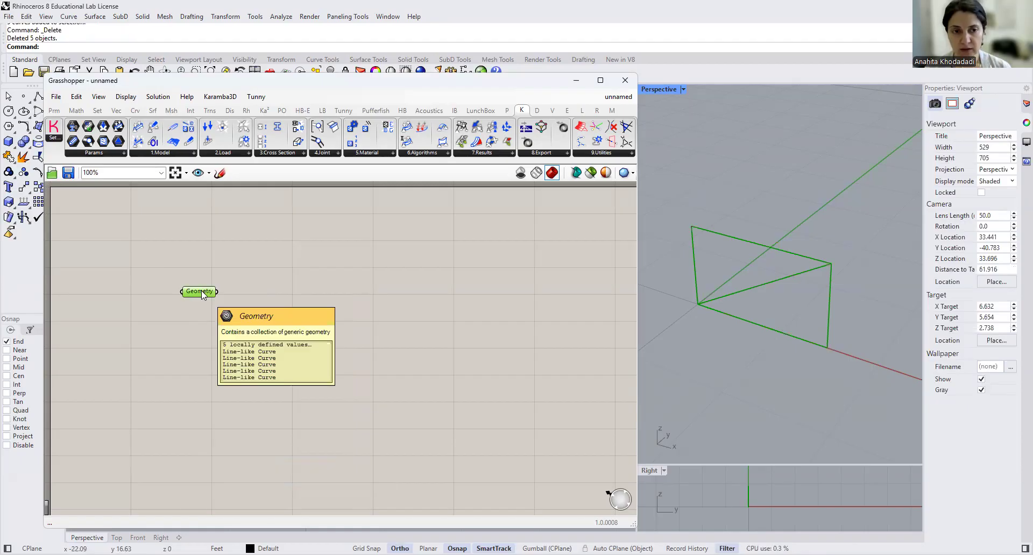
# - Add a Karamba3D Create Linear Element (LineToBeam) component and connect the Geometry parameter to its Line input
pyautogui.click(160, 154)
pyautogui.moveTo(246, 233); pyautogui.dragTo(377, 331)
pyautogui.moveTo(218, 291); pyautogui.dragTo(364, 265)
pyautogui.moveTo(205, 294); pyautogui.dragTo(220, 267)
pyautogui.moveTo(462, 331); pyautogui.dragTo(438, 335)
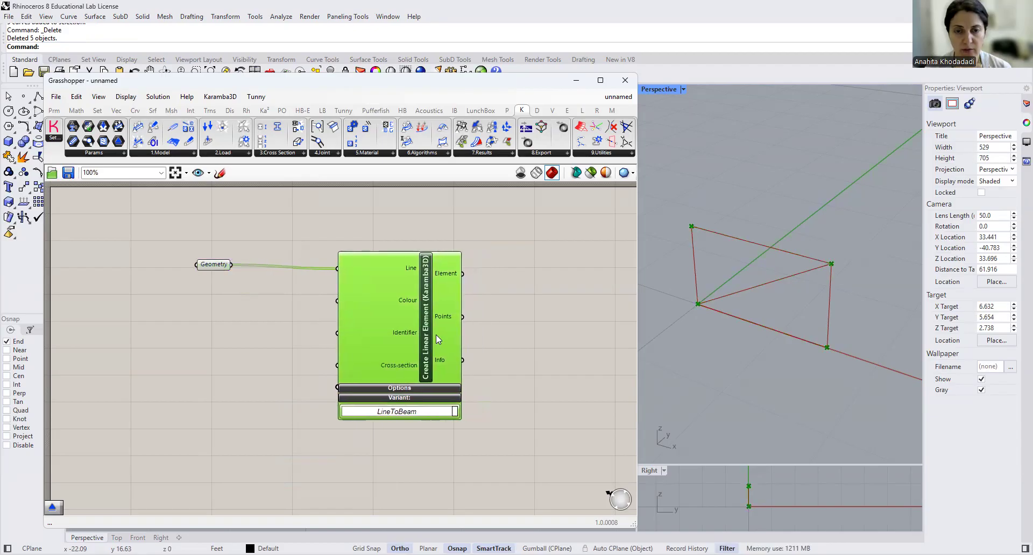
pyautogui.moveTo(530, 344); pyautogui.dragTo(451, 334, button='right')
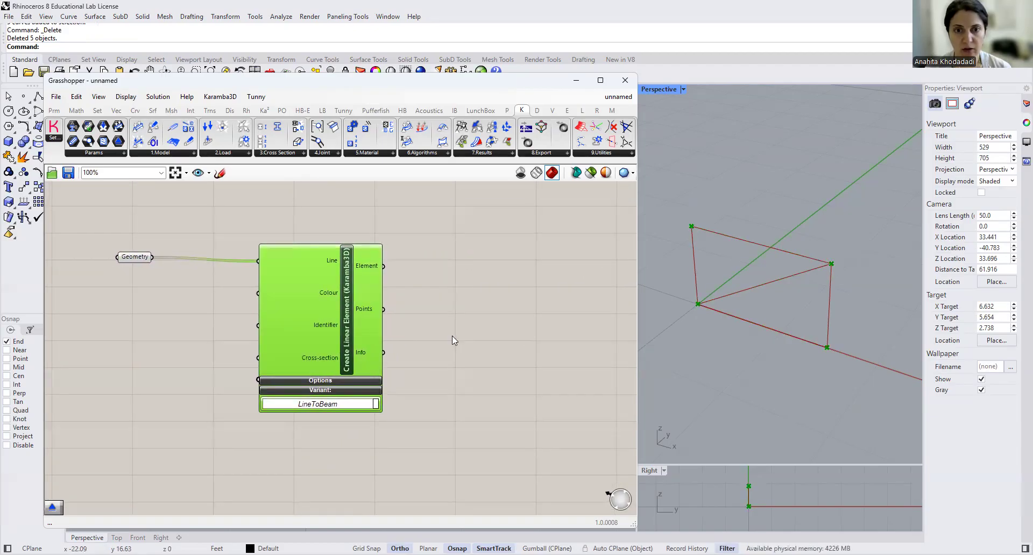
# - Add a Karamba3D Support component and position it below the Create Linear Element component
pyautogui.click(190, 157)
pyautogui.moveTo(179, 390); pyautogui.dragTo(325, 463)
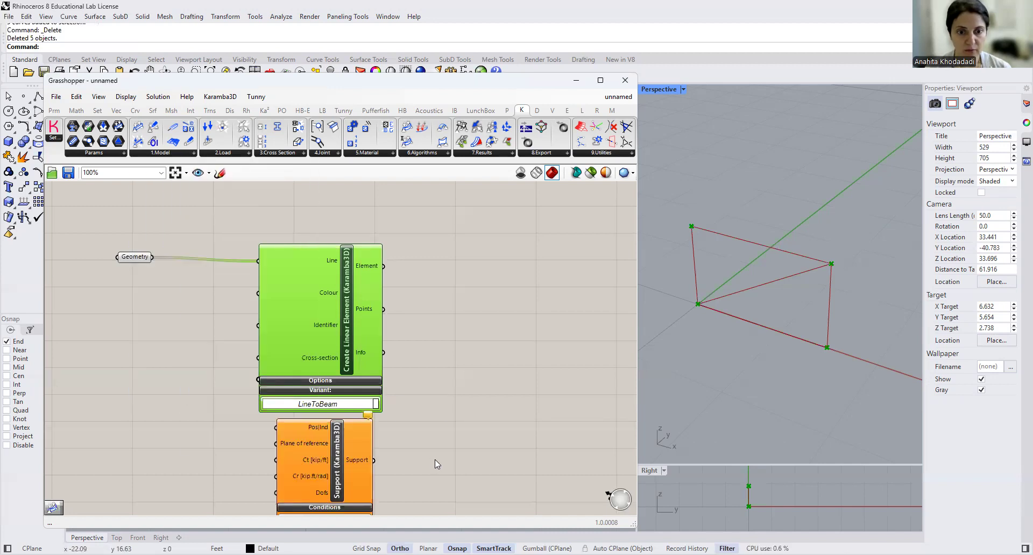
pyautogui.moveTo(434, 464); pyautogui.dragTo(419, 294, button='right')
pyautogui.moveTo(342, 302); pyautogui.dragTo(346, 390)
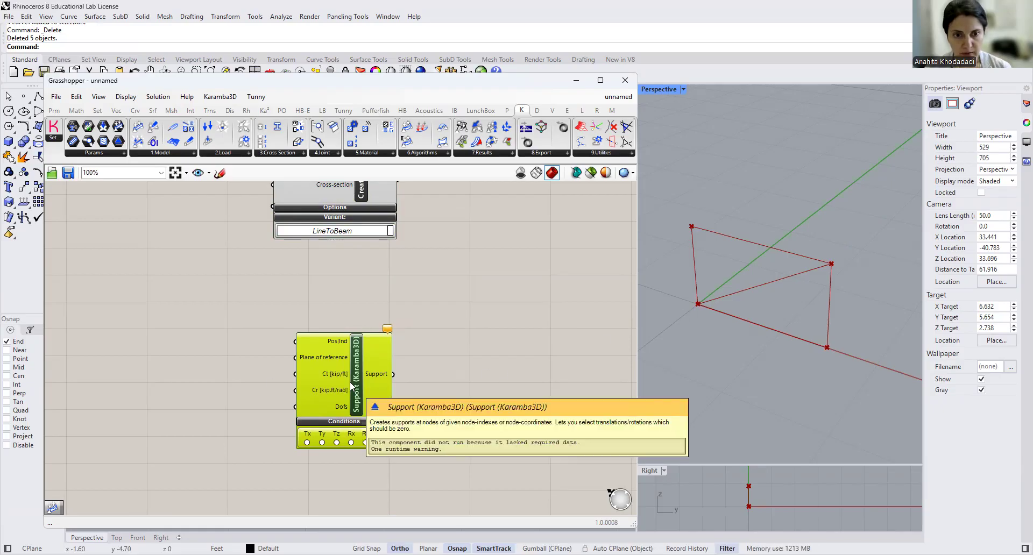
# - Duplicate the Support component and place the copy directly below the original
pyautogui.hotkey('ctrl', 'v')
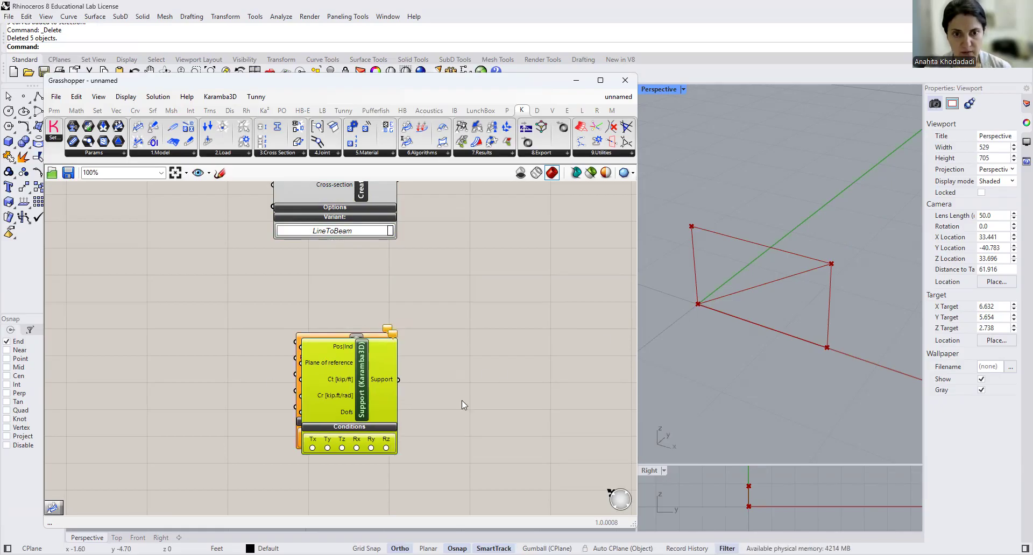
pyautogui.moveTo(461, 400); pyautogui.dragTo(461, 316, button='right')
pyautogui.moveTo(365, 312); pyautogui.dragTo(358, 441)
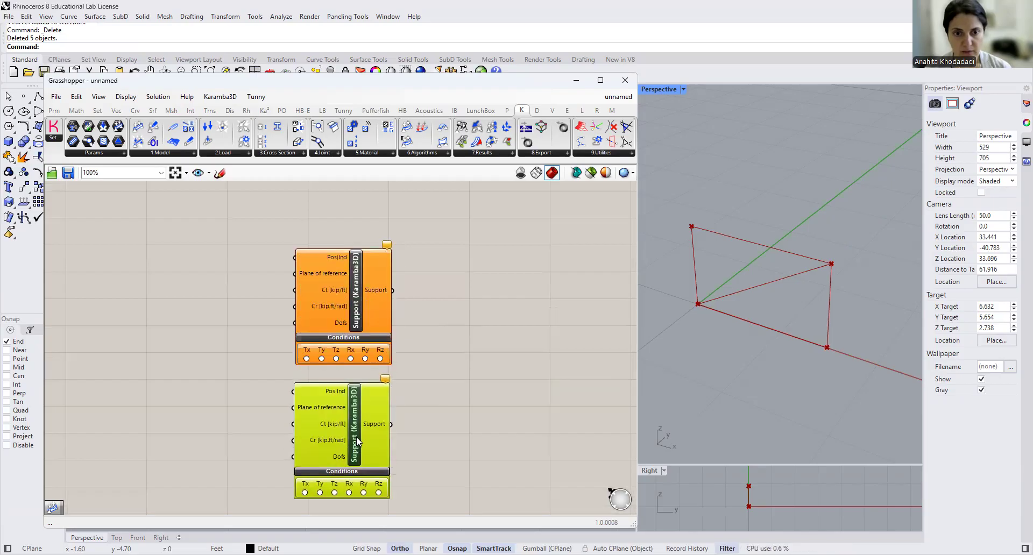
pyautogui.scroll(-4, 373, 387)
pyautogui.moveTo(417, 392); pyautogui.dragTo(416, 359, button='right')
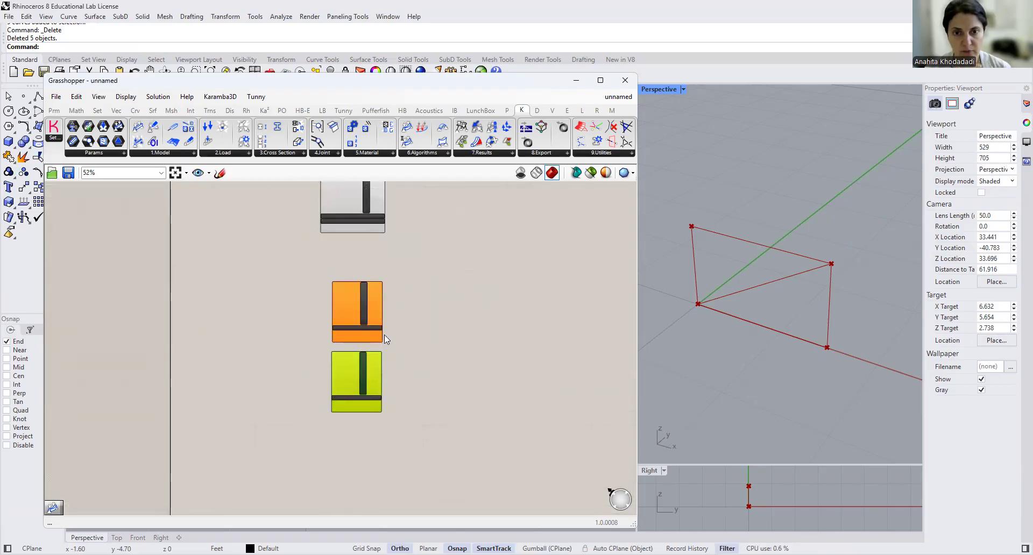
pyautogui.scroll(4, 384, 336)
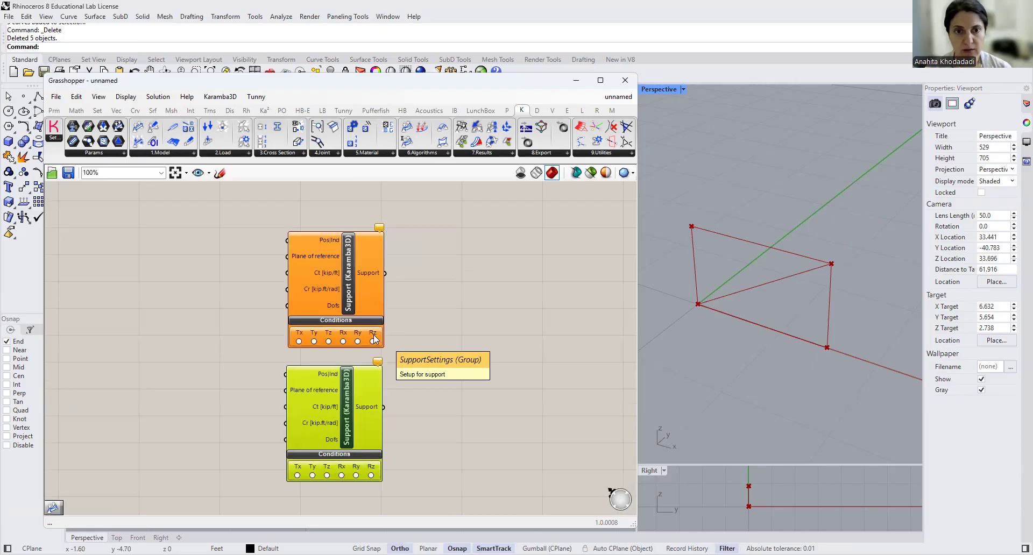
# - Add a List Item component beside the upper Support and connect the Create Linear Element's Points output to its List input
pyautogui.moveTo(425, 292); pyautogui.dragTo(546, 418, button='right')
pyautogui.scroll(-3, 484, 348)
pyautogui.moveTo(502, 316); pyautogui.dragTo(433, 327, button='right')
pyautogui.moveTo(428, 286)
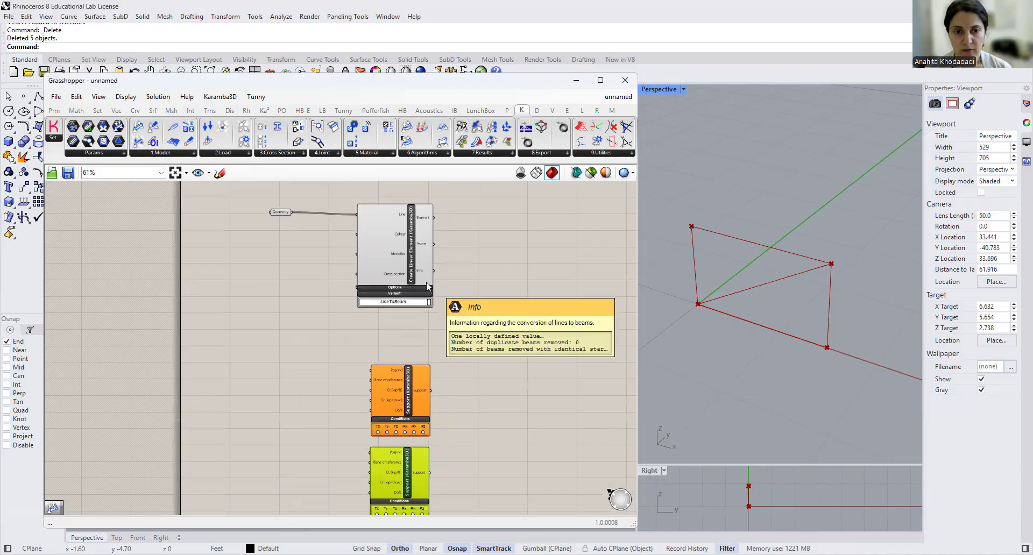
pyautogui.scroll(3, 339, 325)
pyautogui.doubleClick(282, 399)
pyautogui.write('LiST item')
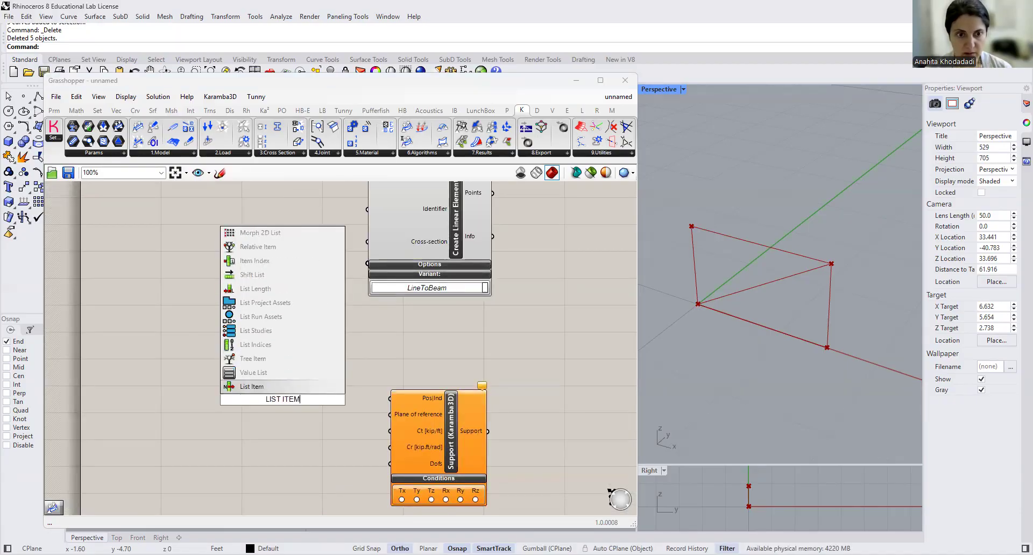
pyautogui.click(268, 392)
pyautogui.moveTo(420, 345); pyautogui.dragTo(409, 418, button='right')
pyautogui.moveTo(482, 266); pyautogui.dragTo(245, 460)
pyautogui.moveTo(339, 422); pyautogui.dragTo(303, 421, button='right')
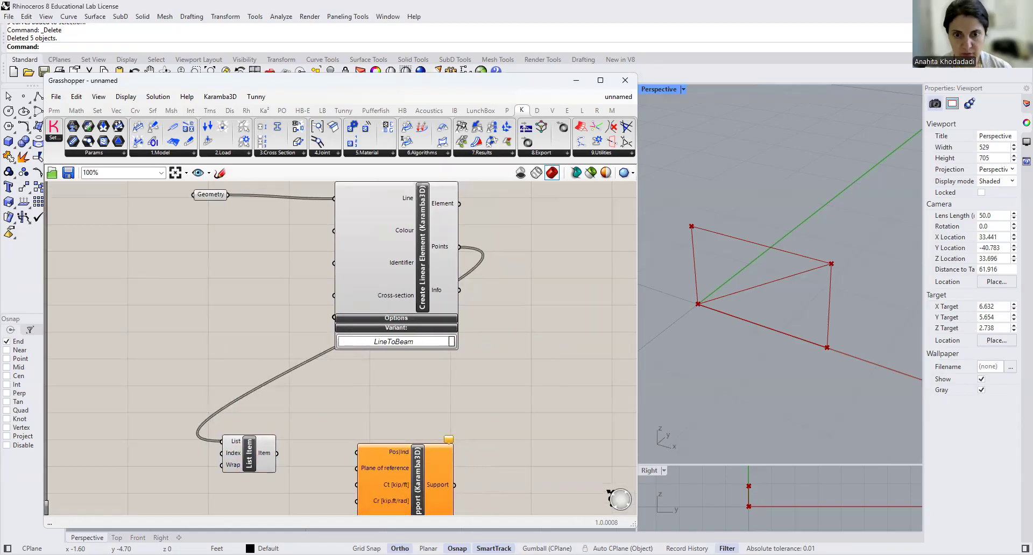
# - Add a panel connected to the Create Linear Element's Points output and enlarge it to show every point
pyautogui.doubleClick(461, 258)
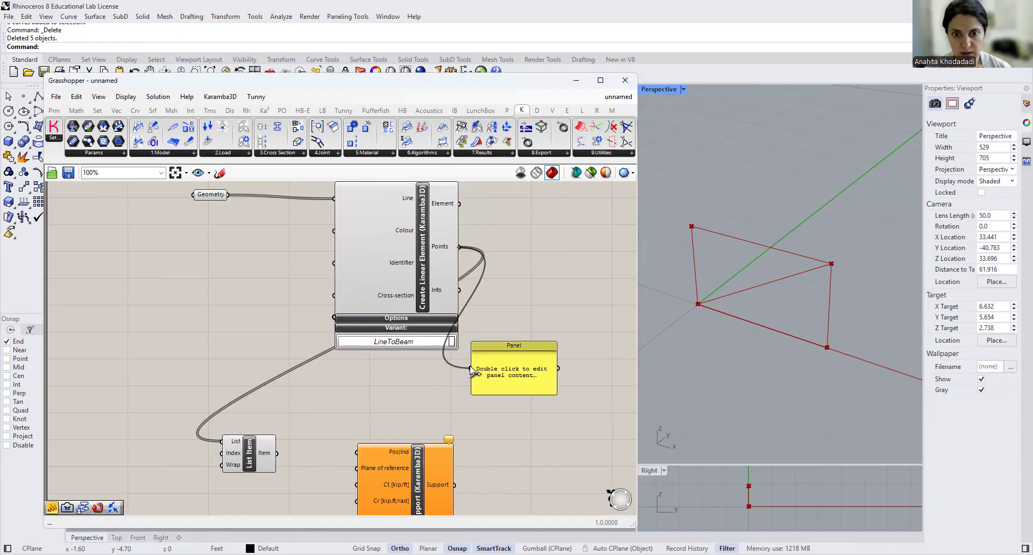
pyautogui.moveTo(499, 354); pyautogui.dragTo(513, 372)
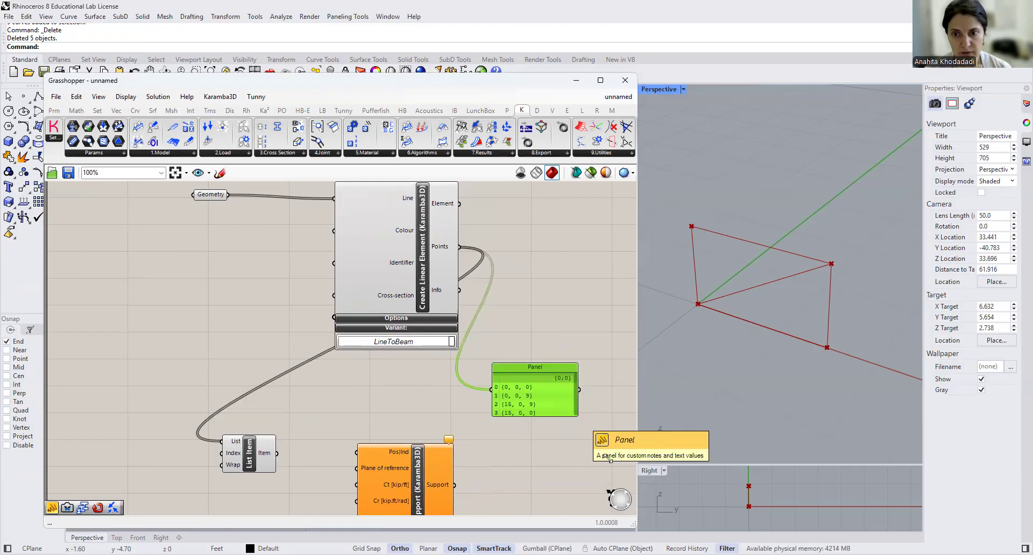
pyautogui.moveTo(578, 416); pyautogui.dragTo(609, 459)
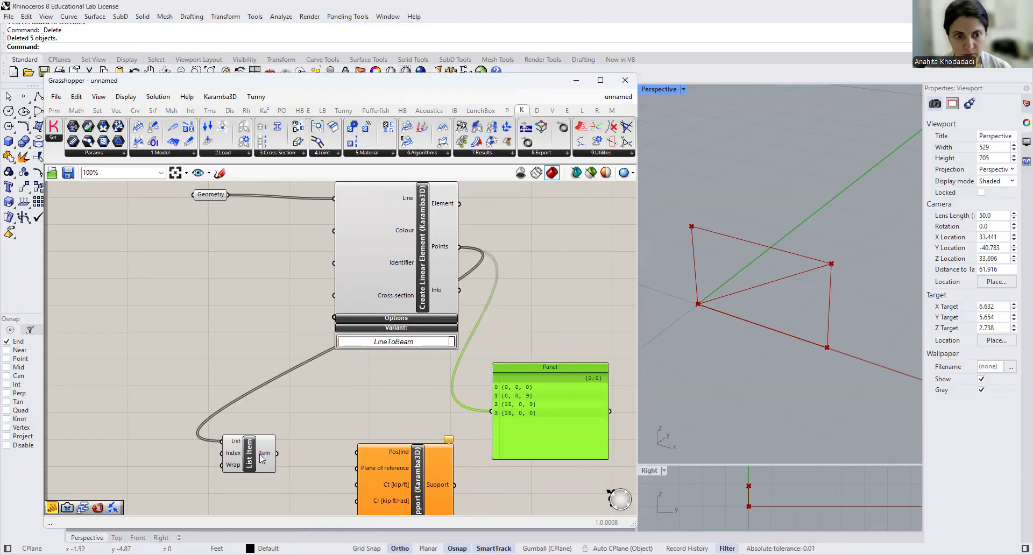
# - Add a panel containing 0 beside the List Item component's inputs
pyautogui.doubleClick(190, 464)
pyautogui.write('//')
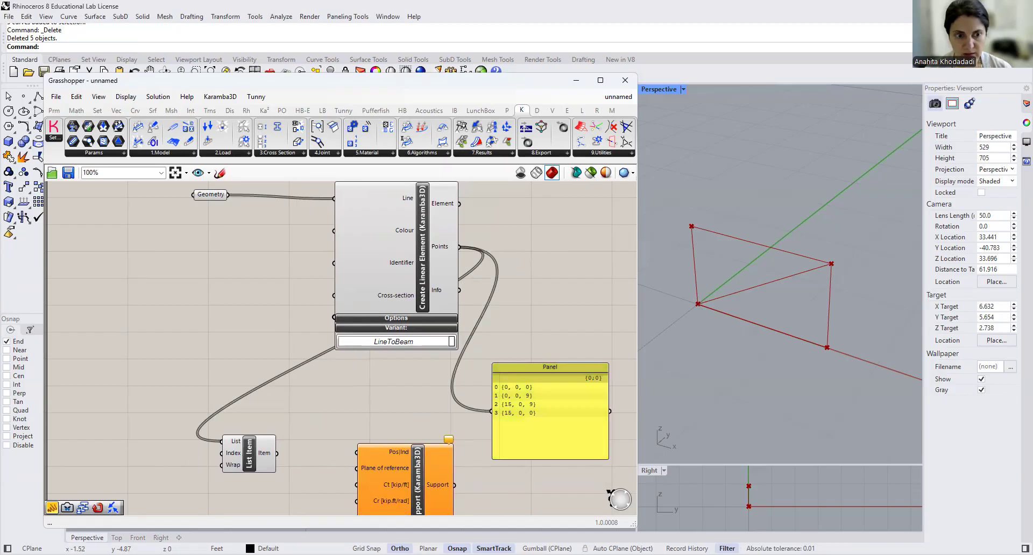
pyautogui.press('Return')
pyautogui.doubleClick(192, 463)
pyautogui.write('0')
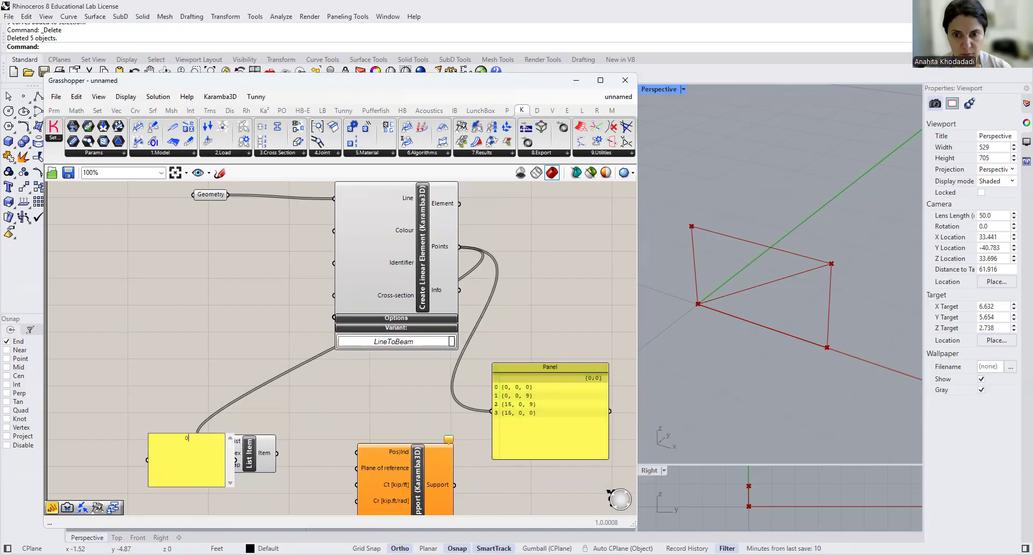
pyautogui.click(250, 401)
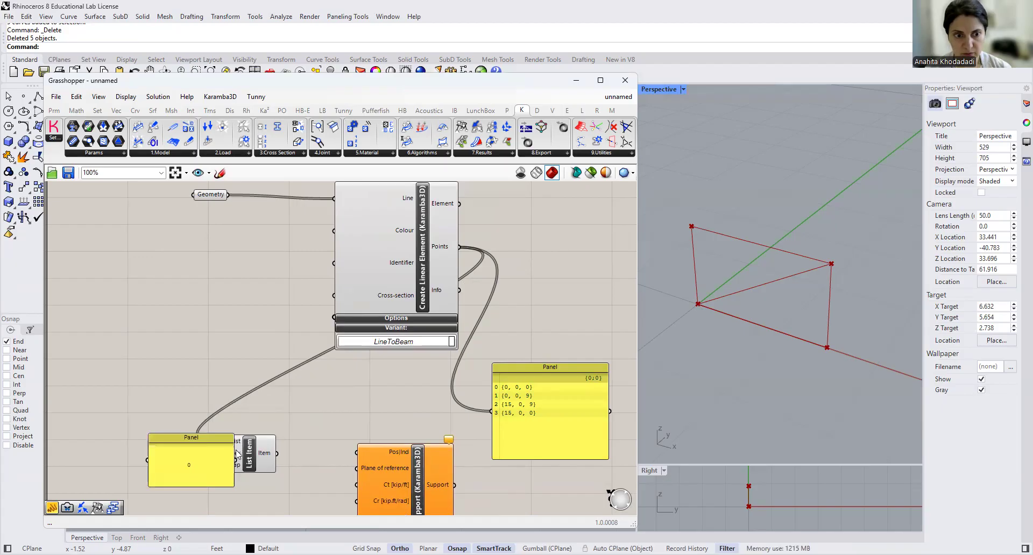
# - Shrink the 0 panel, wire it to the List Item's Index input, and connect the Item output to the upper Support's Pos|Ind input
pyautogui.moveTo(225, 455); pyautogui.dragTo(197, 453)
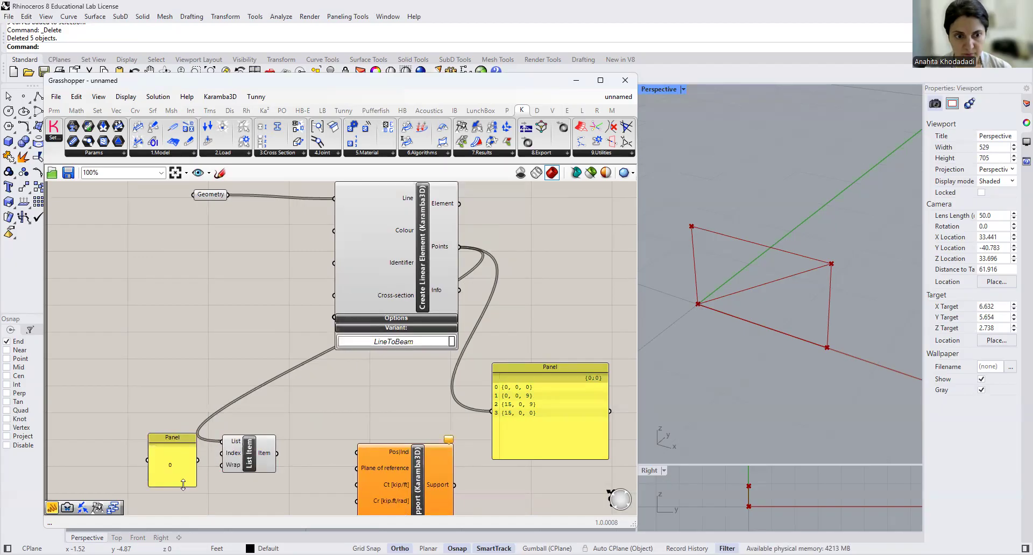
pyautogui.moveTo(189, 487); pyautogui.dragTo(189, 462)
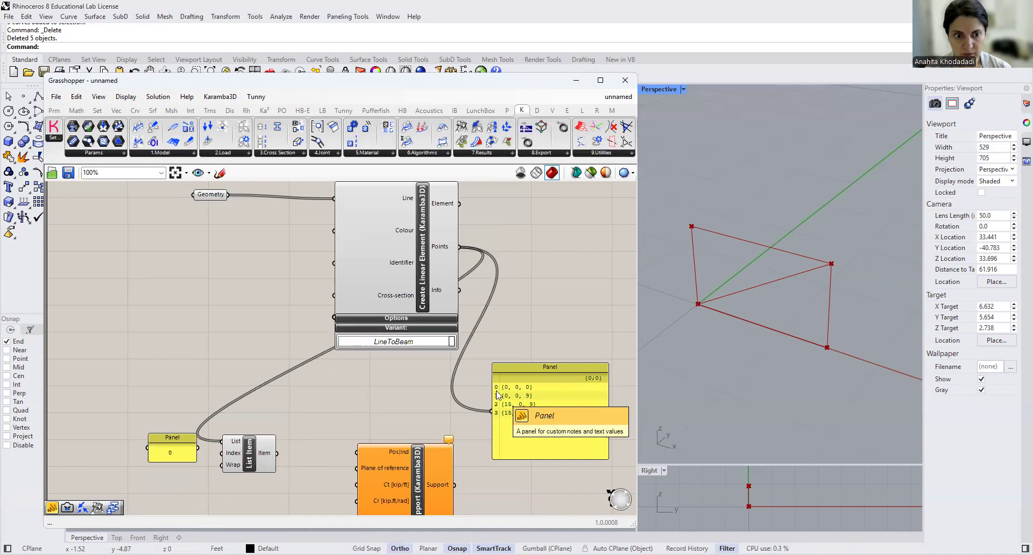
pyautogui.moveTo(199, 448)
pyautogui.mouseDown()
pyautogui.moveTo(222, 453)
pyautogui.moveTo(186, 447)
pyautogui.moveTo(188, 456)
pyautogui.mouseUp()
pyautogui.moveTo(276, 454); pyautogui.dragTo(358, 453)
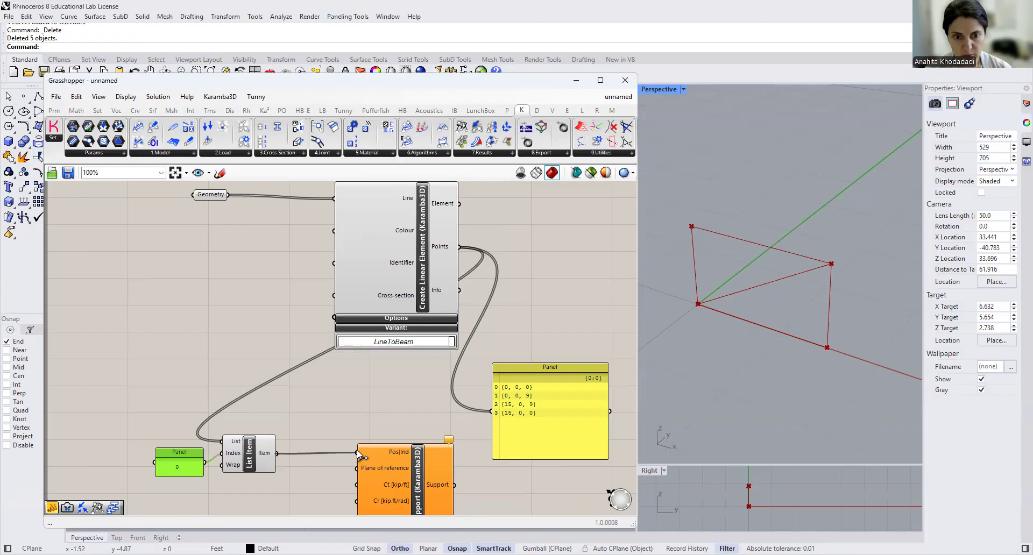
# - Turn on the Tx, Ty, Tz, Rx and Rz conditions of the upper Support component
pyautogui.moveTo(346, 482); pyautogui.dragTo(326, 410, button='right')
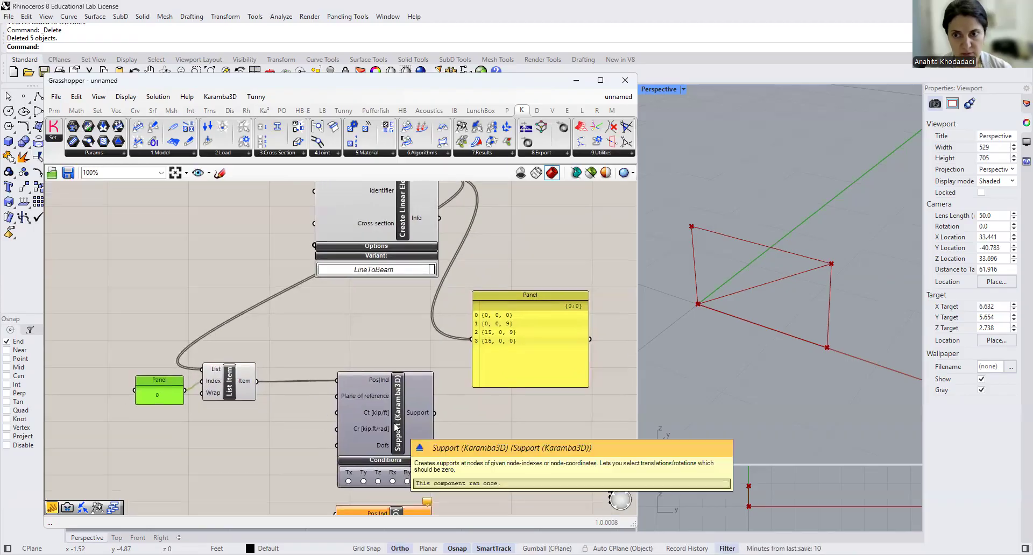
pyautogui.click(396, 427)
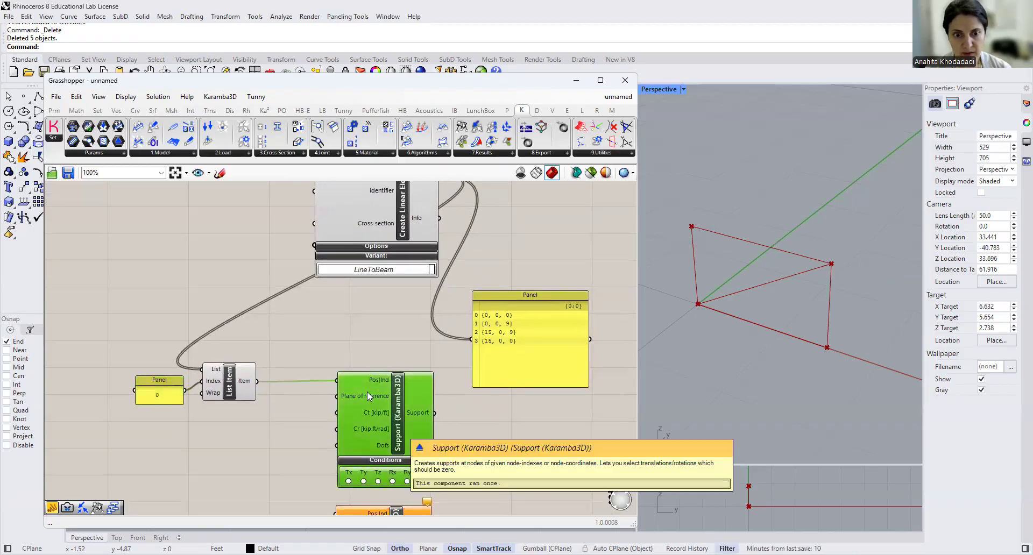
pyautogui.click(348, 481)
pyautogui.click(363, 481)
pyautogui.click(378, 481)
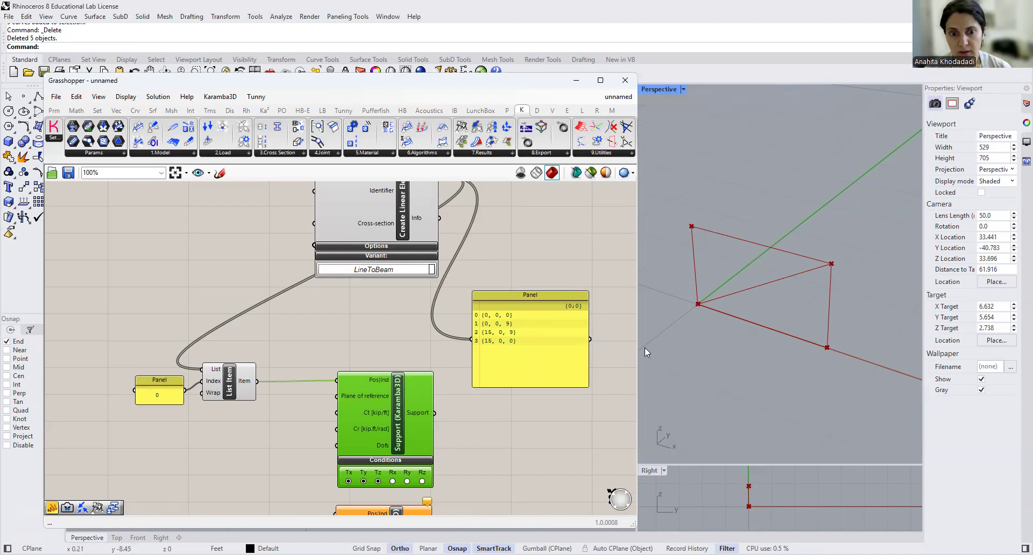
pyautogui.click(392, 481)
pyautogui.click(422, 481)
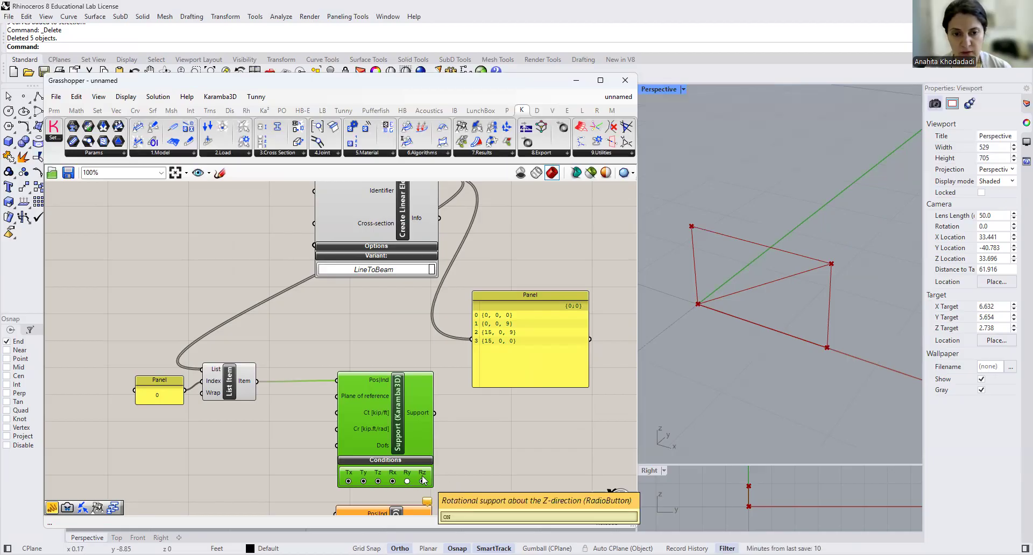
# - Shift the upper Support component slightly and switch on its preview
pyautogui.moveTo(398, 441); pyautogui.dragTo(385, 433)
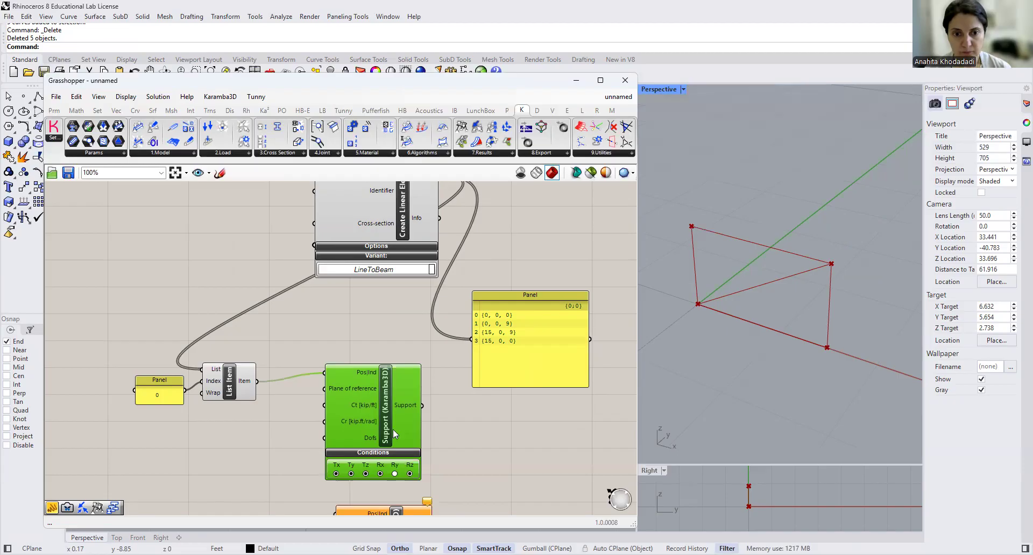
pyautogui.rightClick(385, 430)
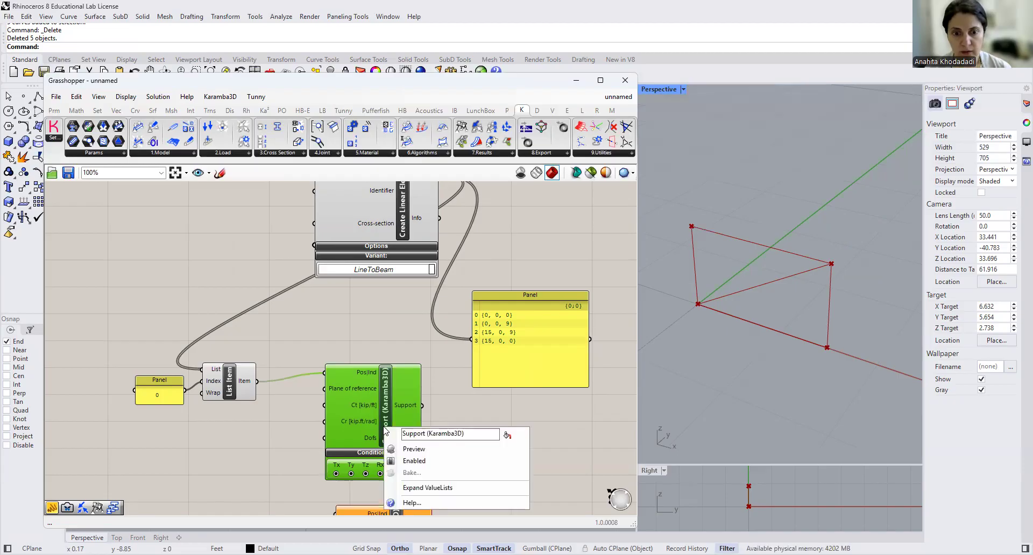
pyautogui.click(388, 448)
pyautogui.click(449, 442)
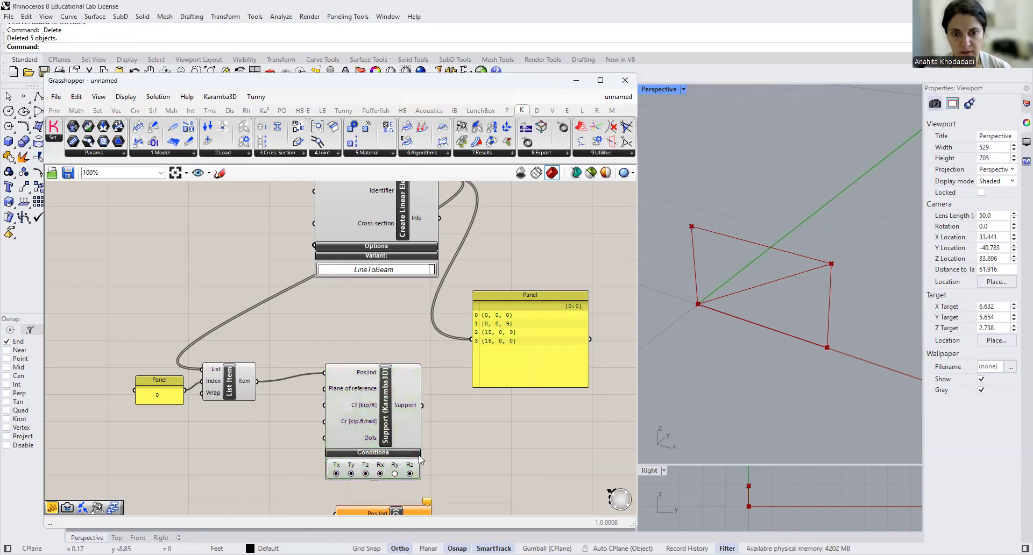
pyautogui.click(387, 423)
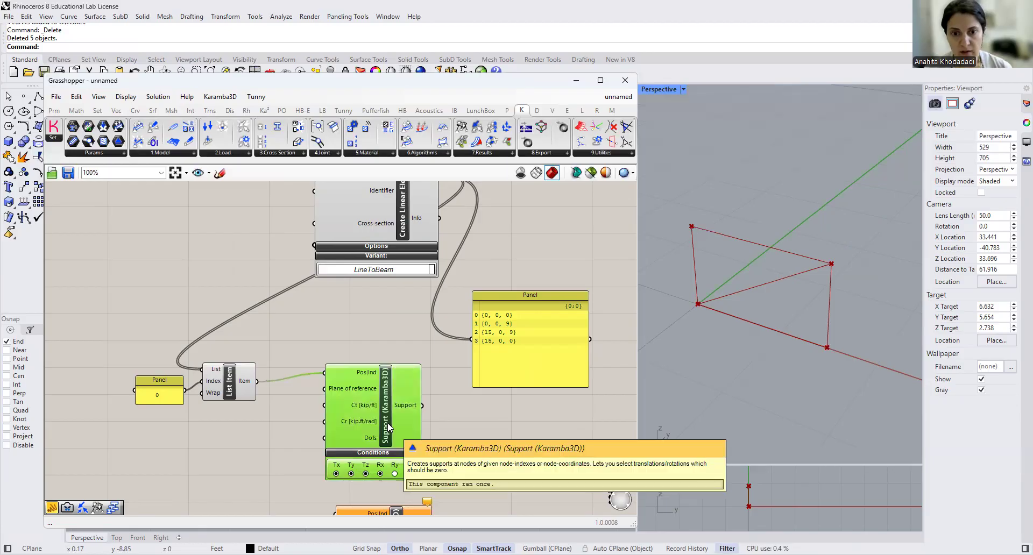
pyautogui.click(477, 448)
# - Add a List Item component beside the lower Support and connect the Create Linear Element's Points output to its List input
pyautogui.scroll(-1, 476, 459)
pyautogui.moveTo(477, 459); pyautogui.dragTo(479, 381, button='right')
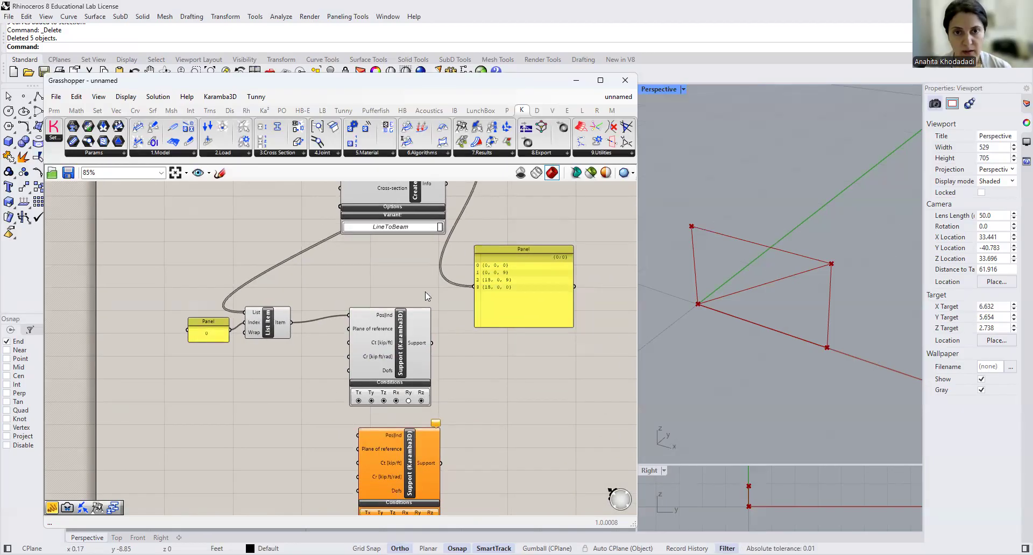
pyautogui.scroll(-1, 442, 316)
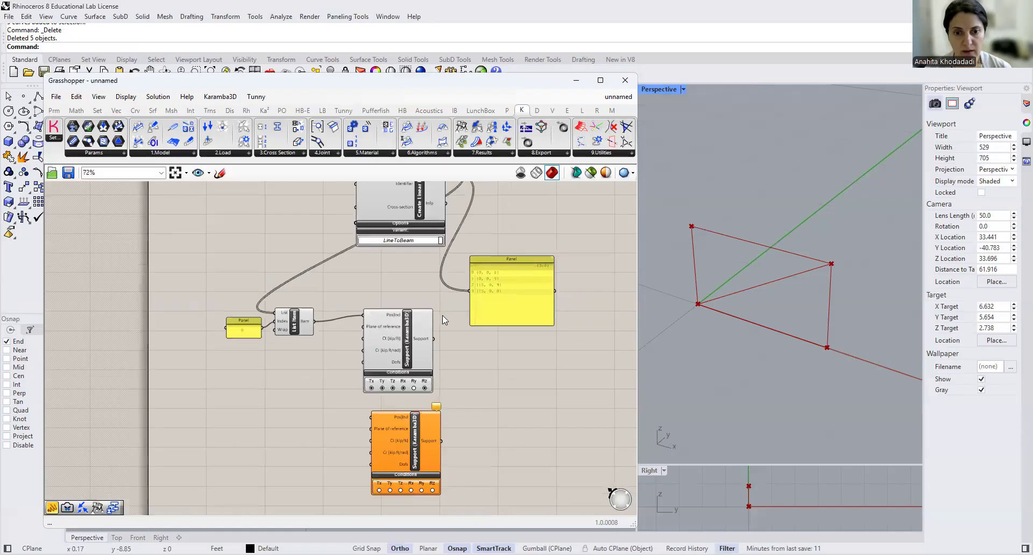
pyautogui.doubleClick(280, 446)
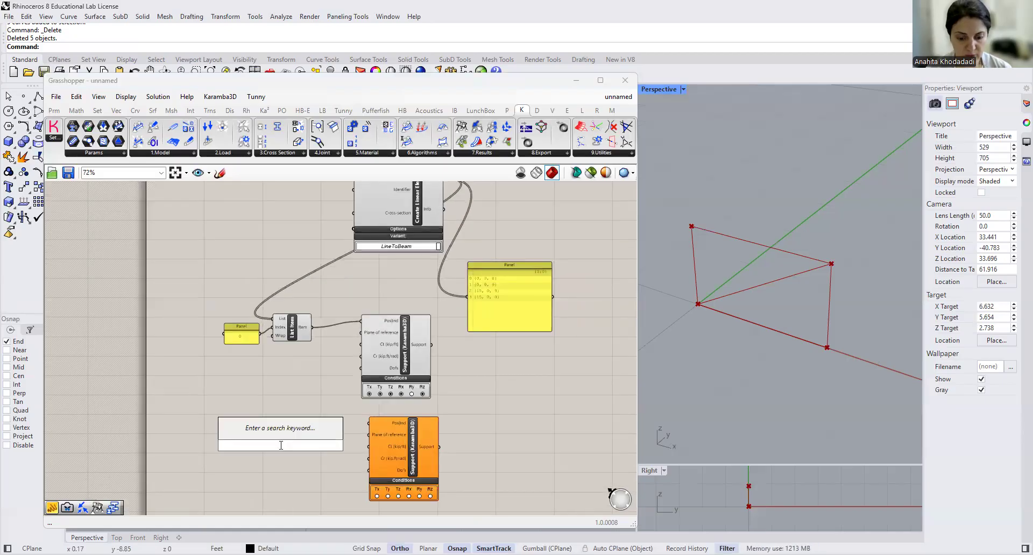
pyautogui.write('list item')
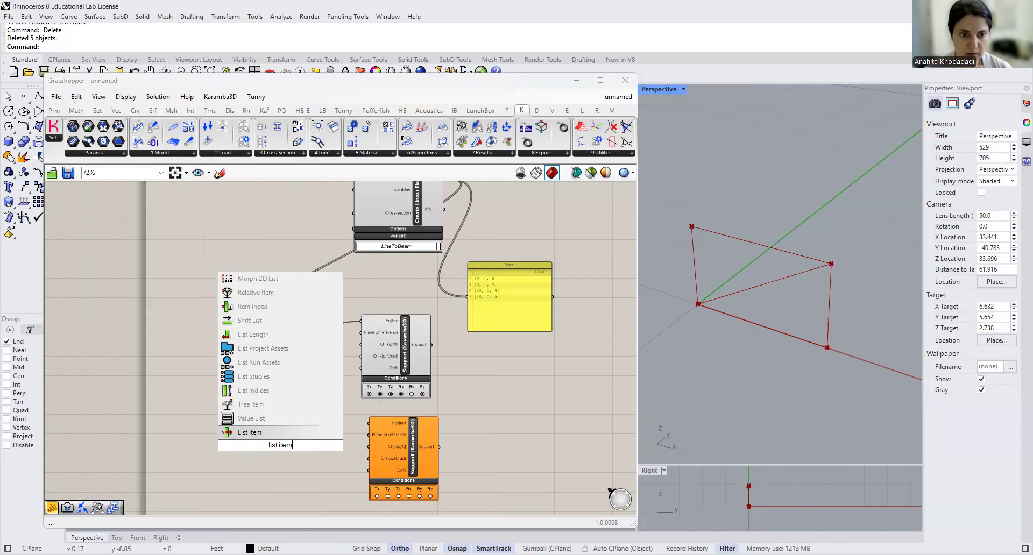
pyautogui.press('Return')
pyautogui.moveTo(433, 279); pyautogui.dragTo(433, 291, button='right')
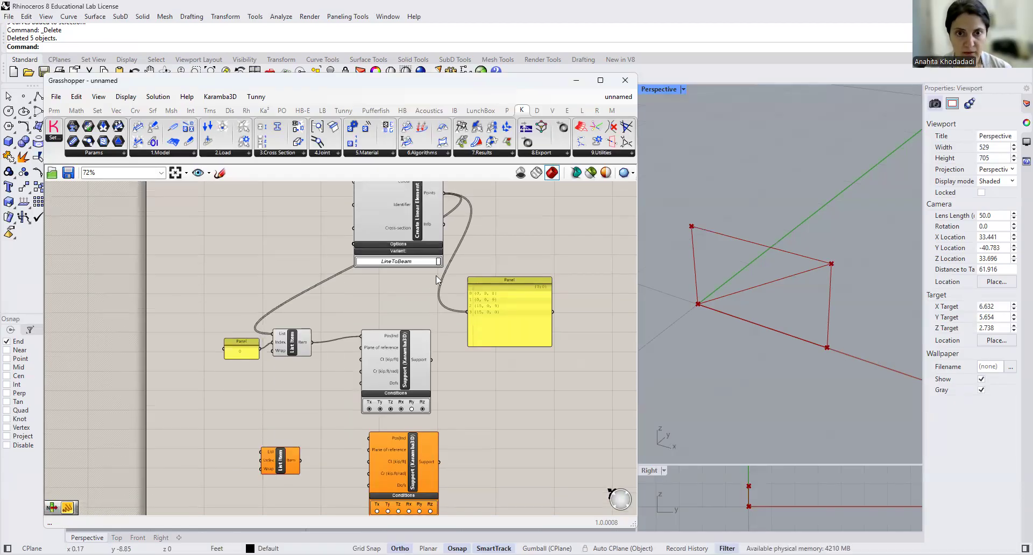
pyautogui.moveTo(447, 198); pyautogui.dragTo(311, 478)
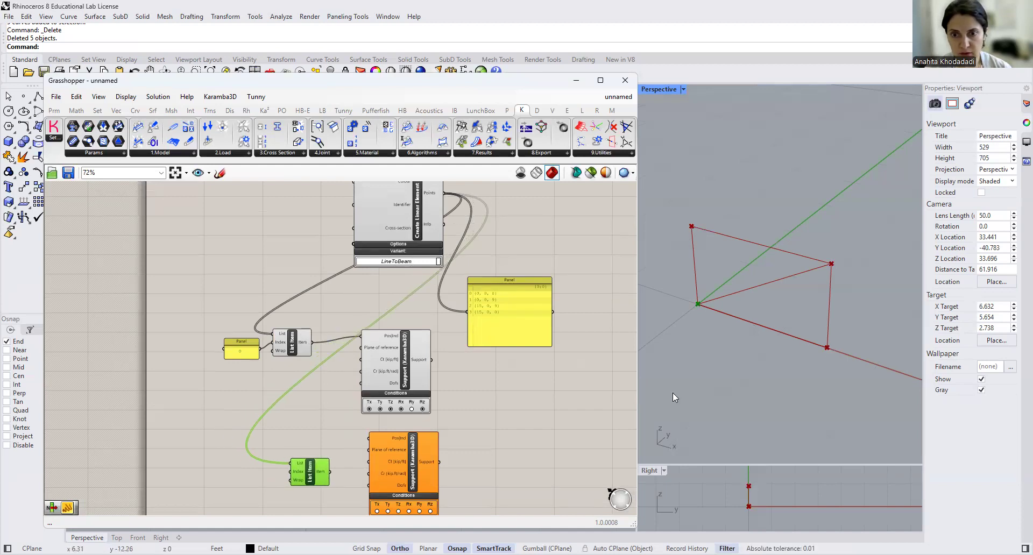
# - Add a panel containing 3 and connect it to the lower List Item's Index input
pyautogui.click(729, 396)
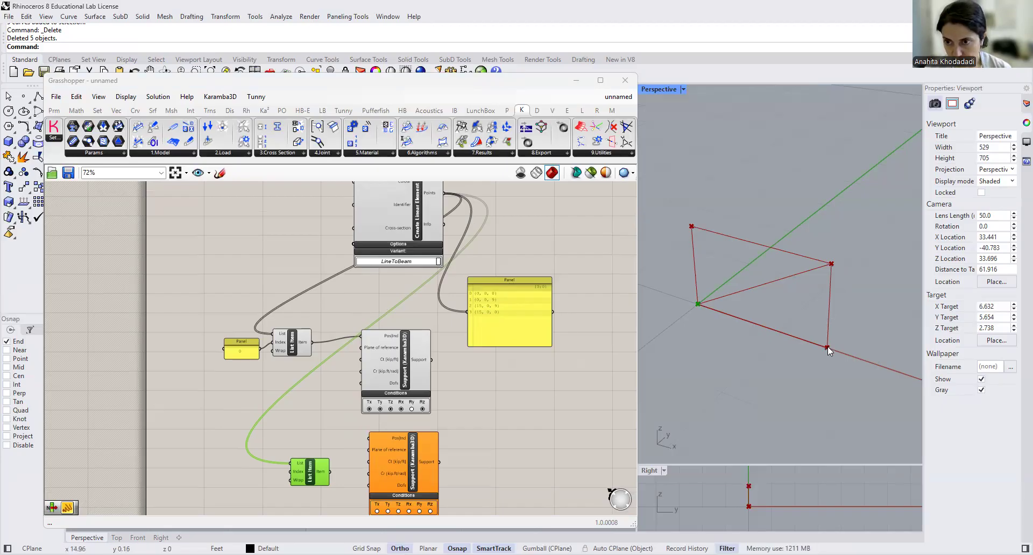
pyautogui.doubleClick(257, 476)
pyautogui.write('//3')
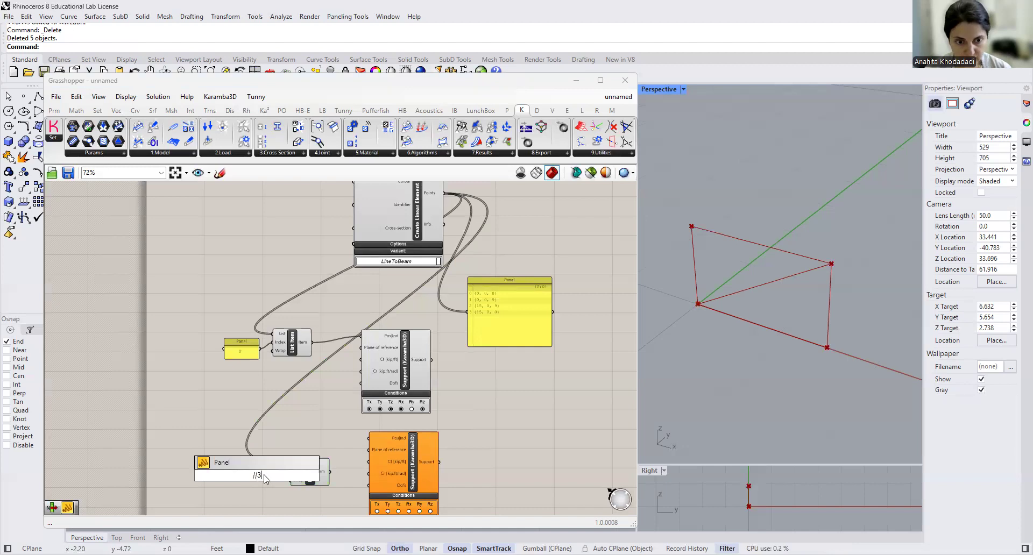
pyautogui.press('Return')
pyautogui.moveTo(263, 476); pyautogui.dragTo(289, 471)
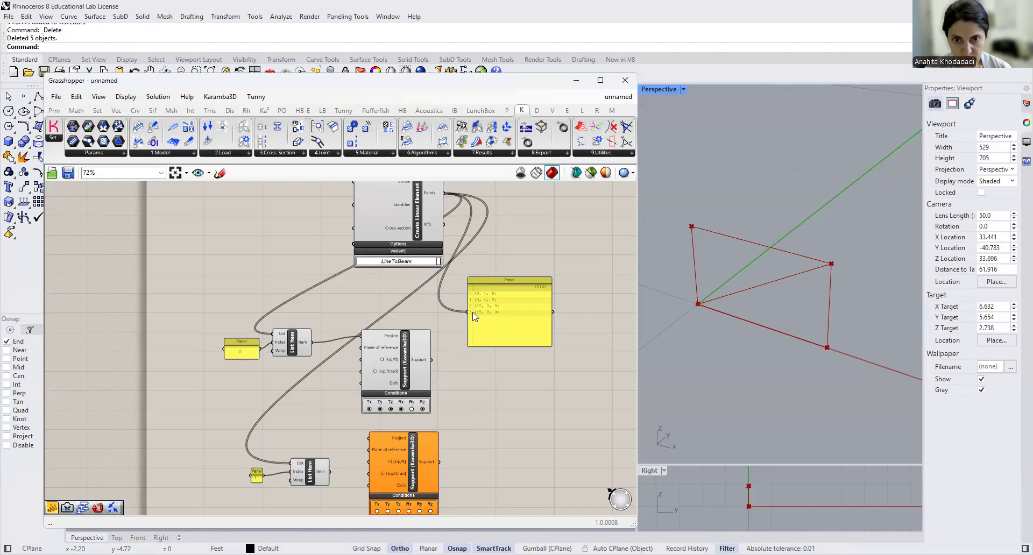
# - Connect the lower List Item's output to the lower Support's Pos|Ind input and move the List Item and its panel level with that input
pyautogui.scroll(3, 473, 317)
pyautogui.moveTo(473, 312); pyautogui.dragTo(482, 226, button='right')
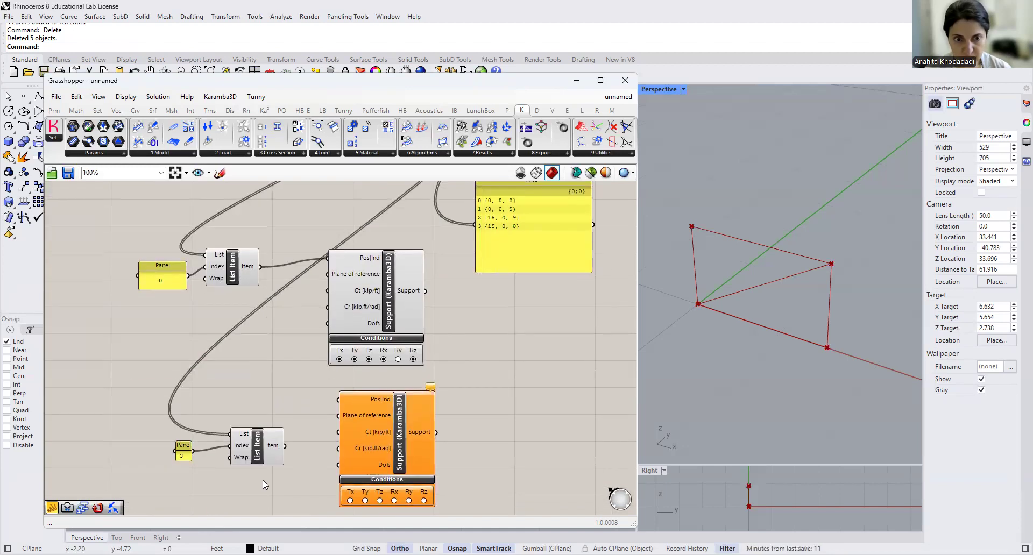
pyautogui.moveTo(285, 446); pyautogui.dragTo(338, 399)
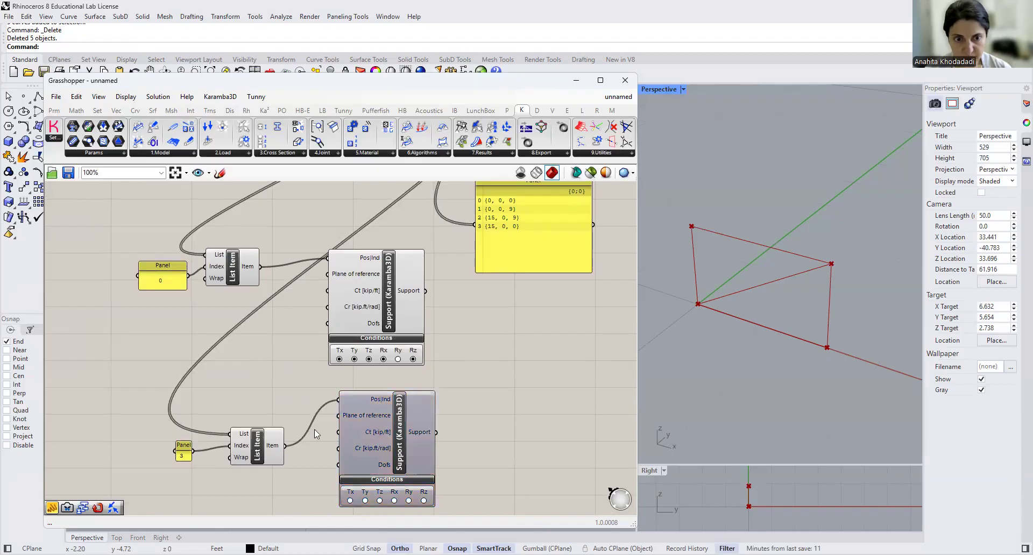
pyautogui.moveTo(269, 448); pyautogui.dragTo(276, 411)
pyautogui.click(186, 446)
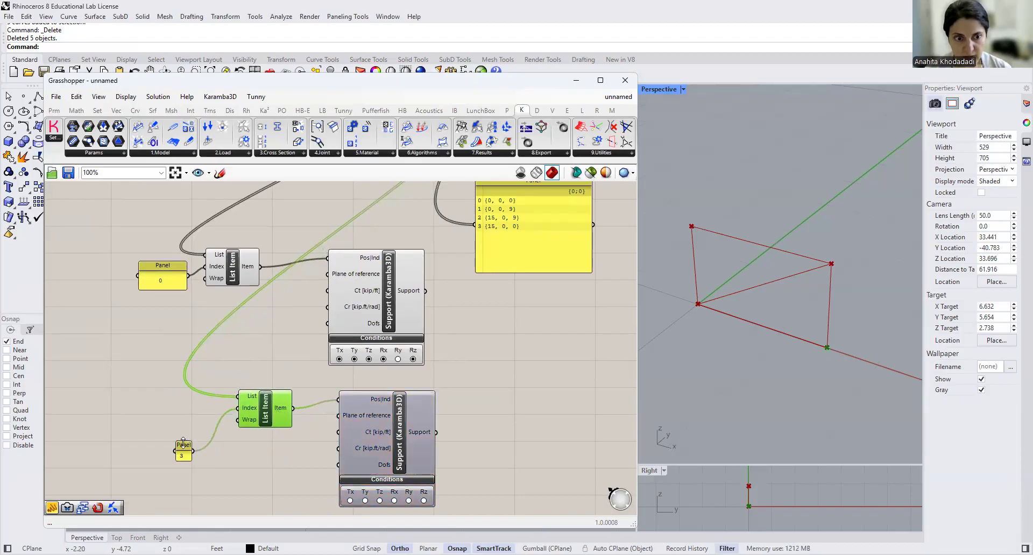
pyautogui.moveTo(186, 446); pyautogui.dragTo(210, 408)
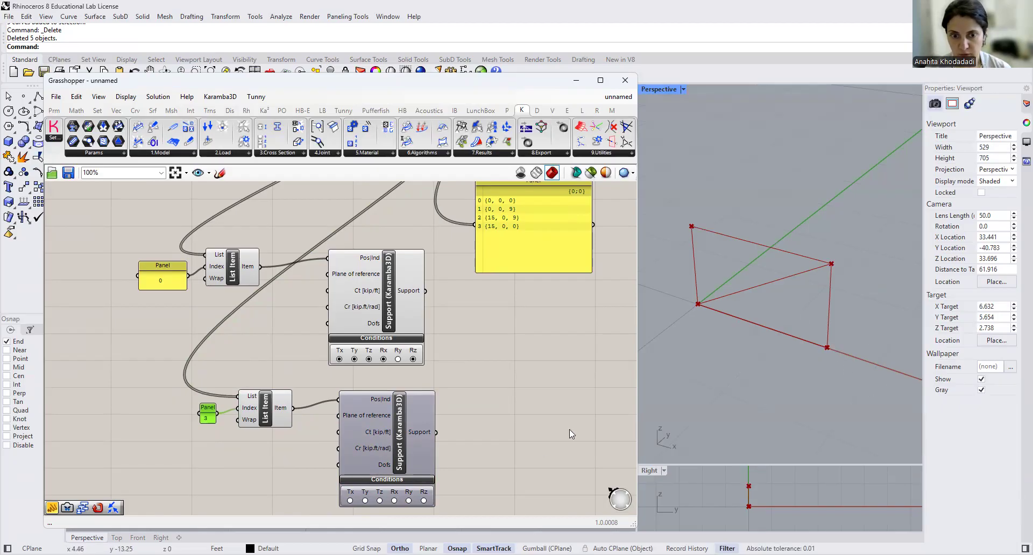
# - Turn on the Ty and Tz conditions of the lower Support and lower the Grasshopper window's upper edge to uncover the Rhino toolbar
pyautogui.click(365, 501)
pyautogui.click(380, 501)
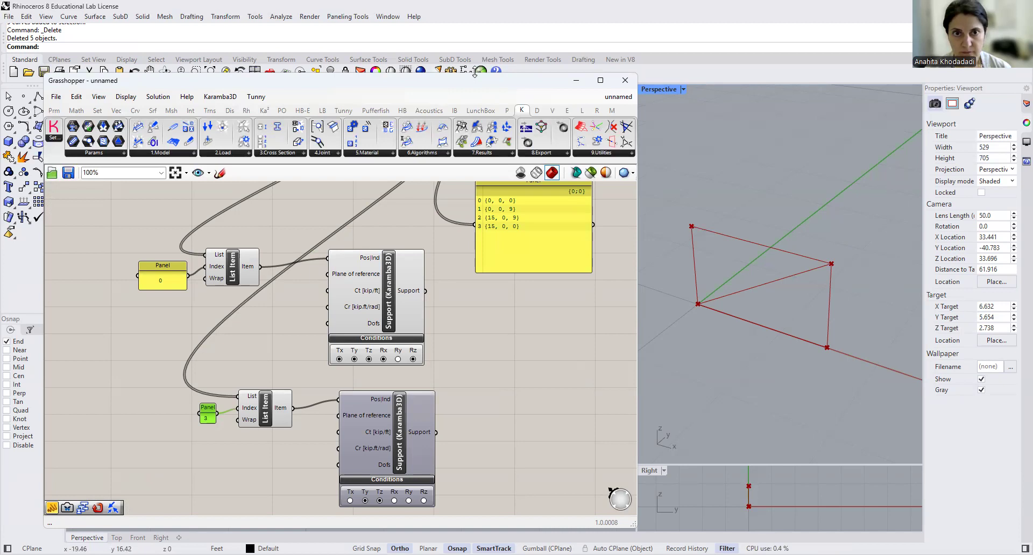
pyautogui.moveTo(475, 74); pyautogui.dragTo(475, 103)
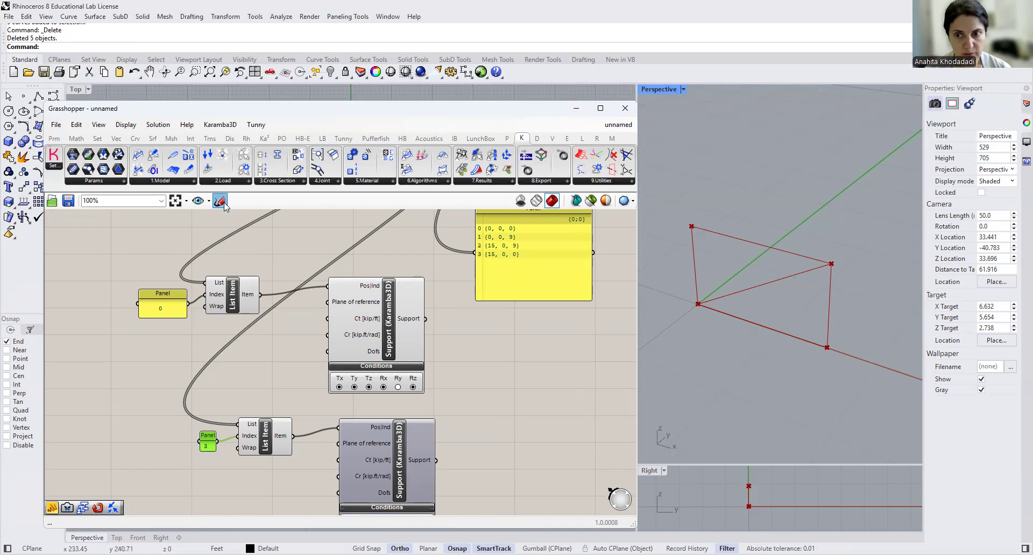
pyautogui.click(220, 201)
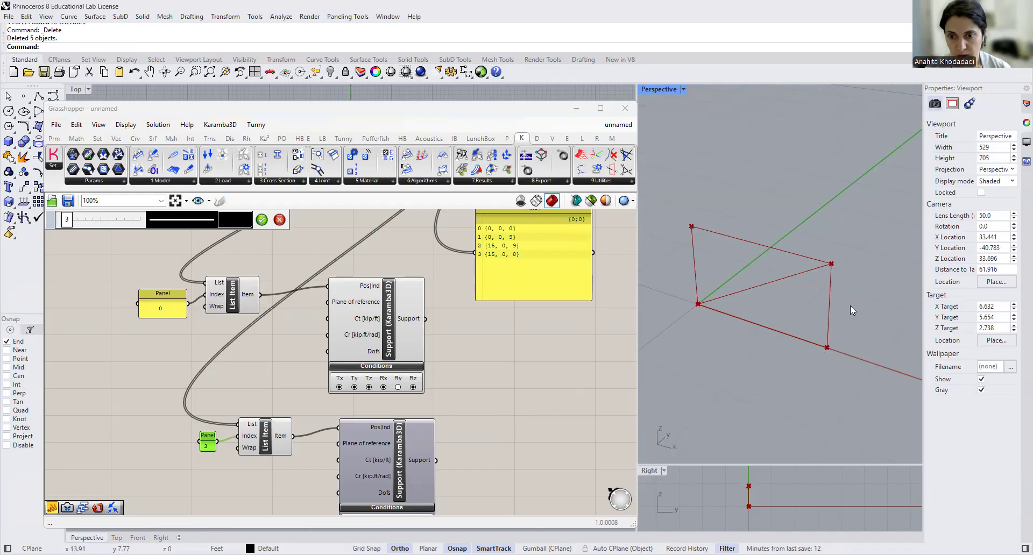
pyautogui.rightClick(567, 343)
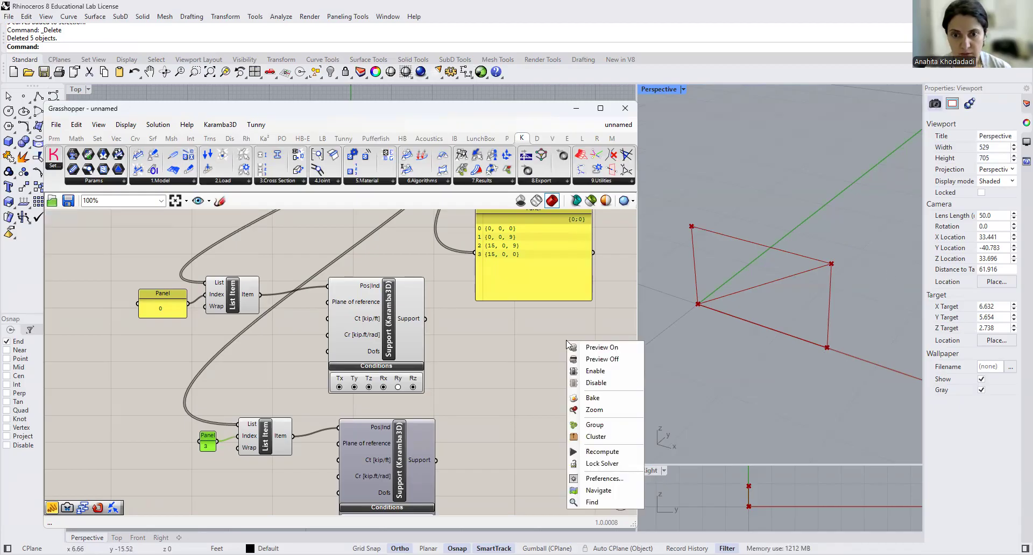
pyautogui.click(537, 366)
# - Turn on the Rx and Rz rotation conditions of the lower Support component
pyautogui.scroll(-3, 533, 385)
pyautogui.scroll(4, 467, 483)
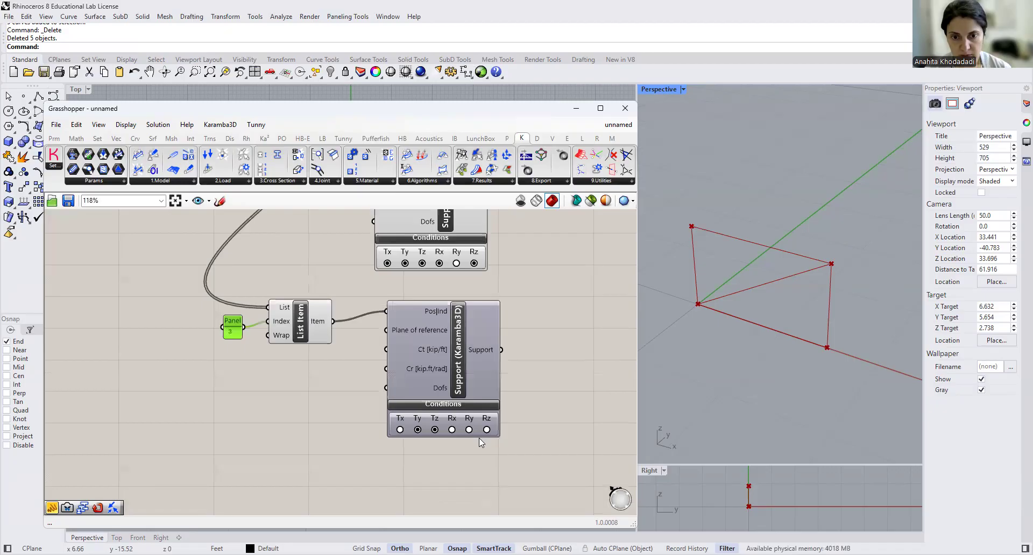
pyautogui.click(452, 430)
pyautogui.click(486, 430)
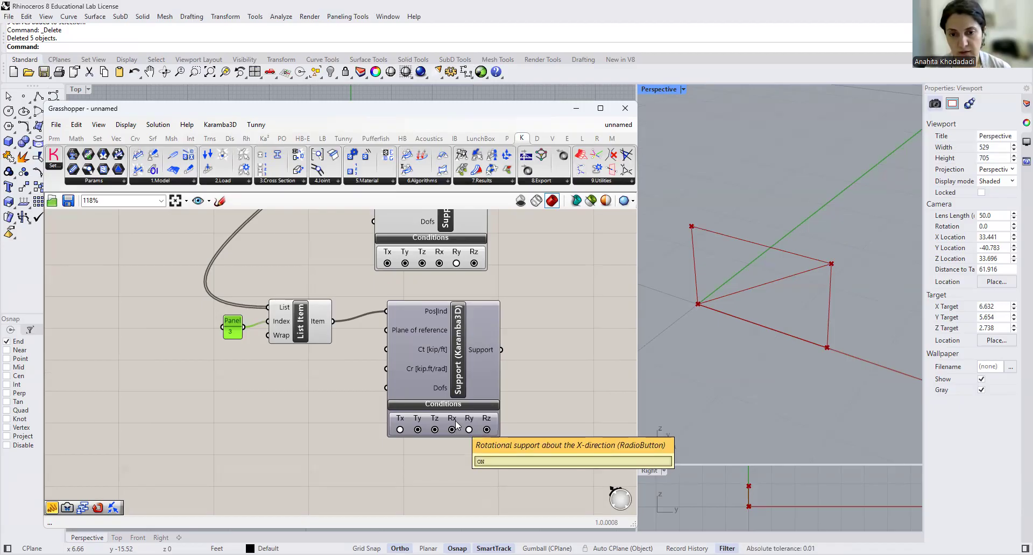
# - Switch off the upper Support's preview and line up the two Support components vertically
pyautogui.scroll(-3, 486, 433)
pyautogui.click(473, 403)
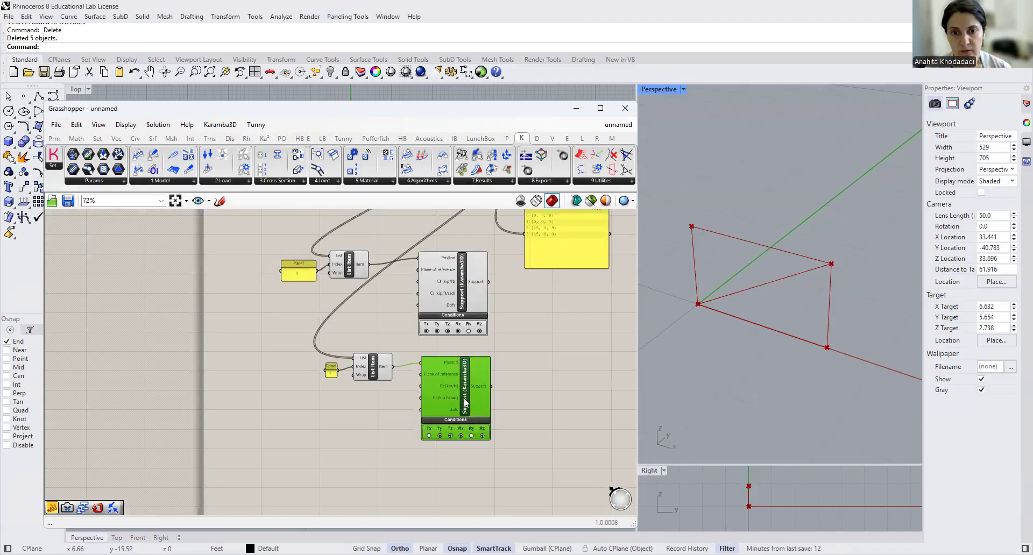
pyautogui.rightClick(459, 286)
pyautogui.click(525, 313)
pyautogui.moveTo(525, 313); pyautogui.dragTo(484, 322, button='right')
pyautogui.moveTo(408, 497); pyautogui.dragTo(408, 480, button='right')
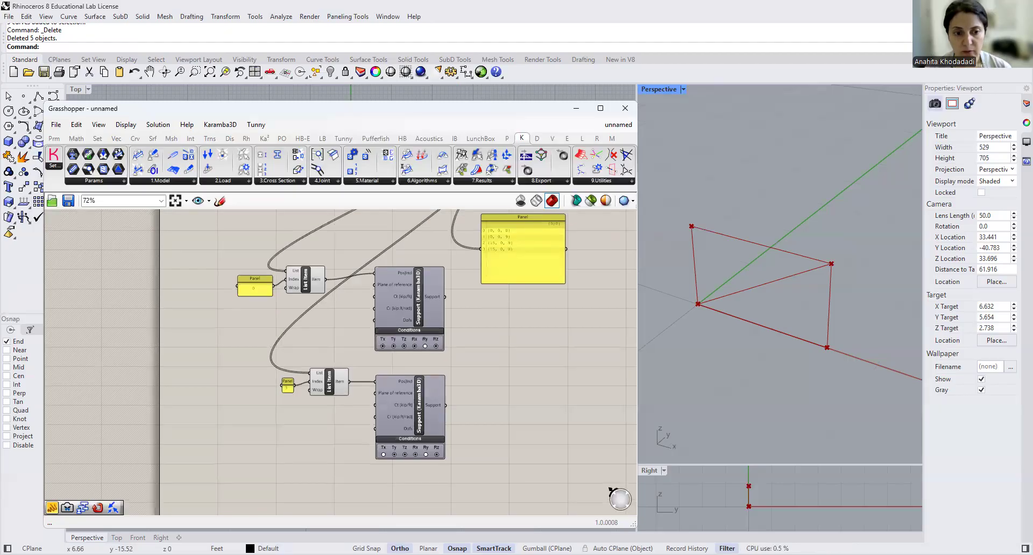
# - Check the Rhino model units and Karamba3D's physical units settings
pyautogui.click(218, 546)
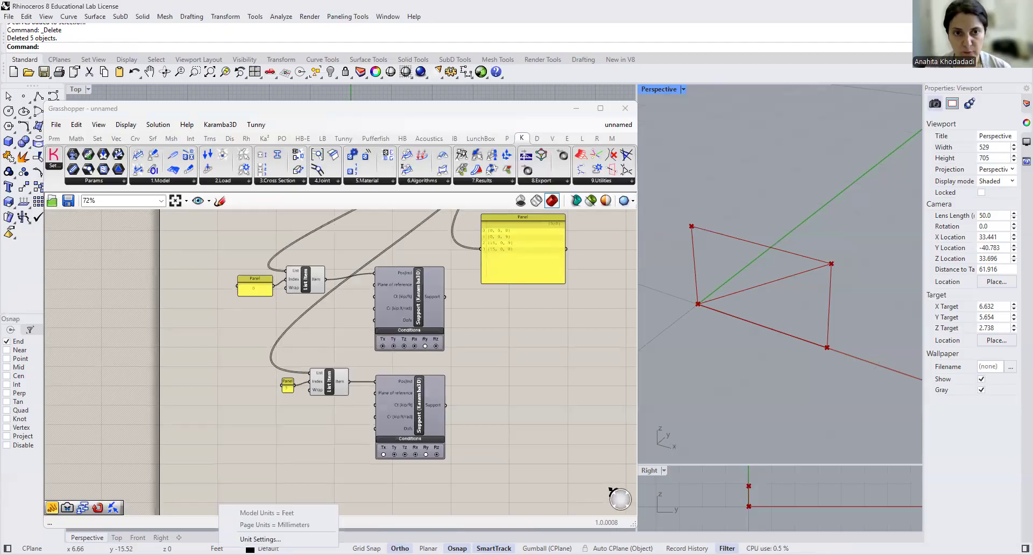
pyautogui.click(241, 424)
pyautogui.scroll(2, 391, 291)
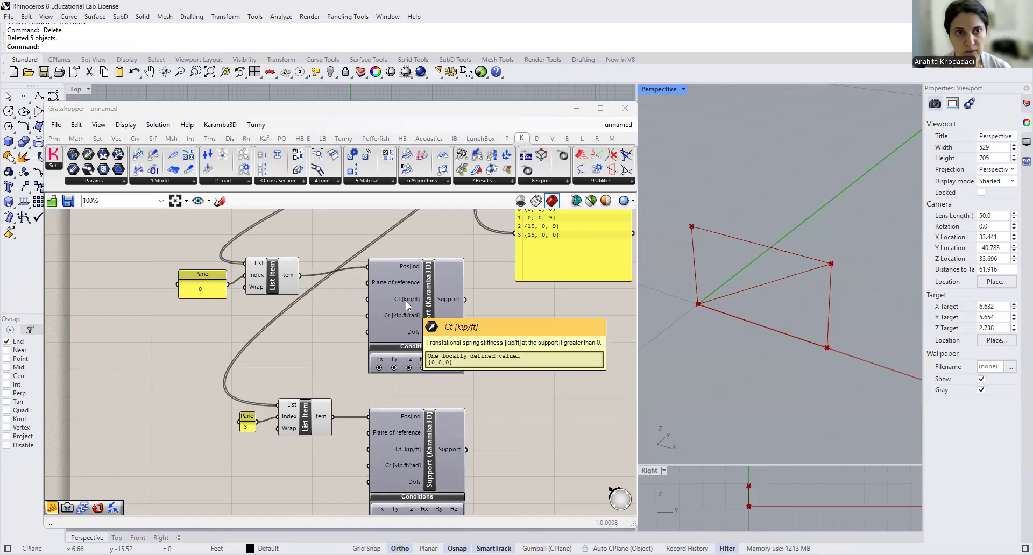
pyautogui.click(213, 128)
pyautogui.moveTo(216, 140)
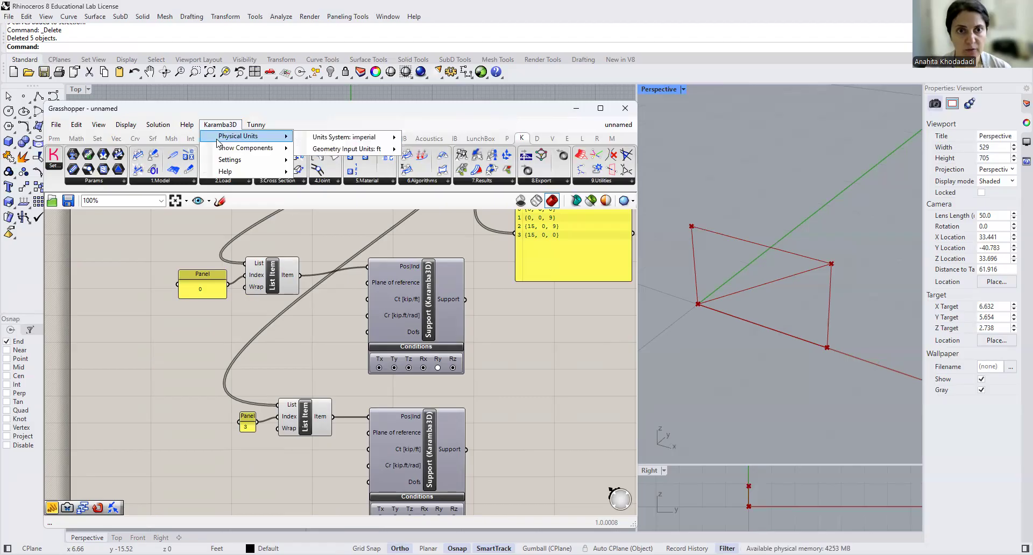
# - Review the available unit systems in Karamba3D's physical units settings
pyautogui.moveTo(376, 137)
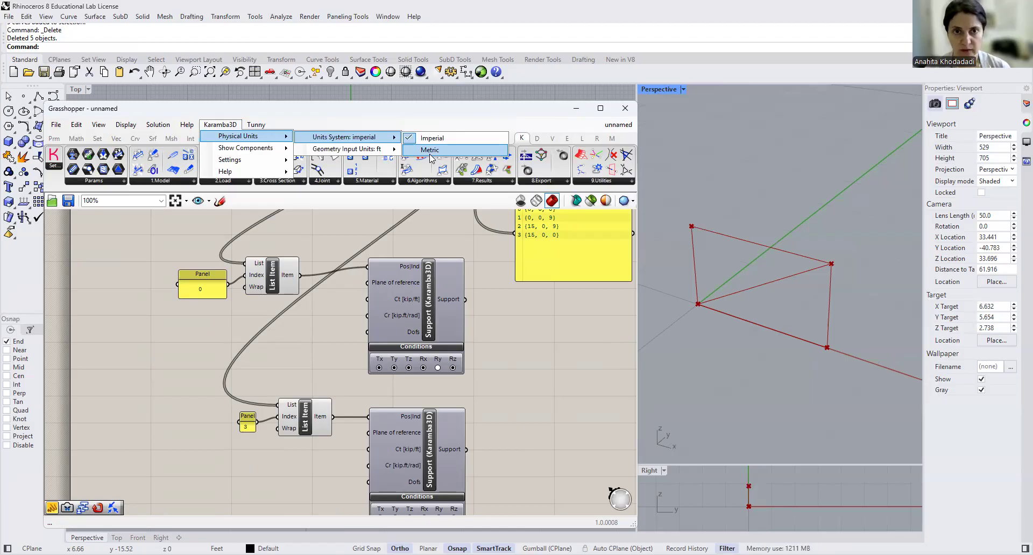
pyautogui.click(418, 238)
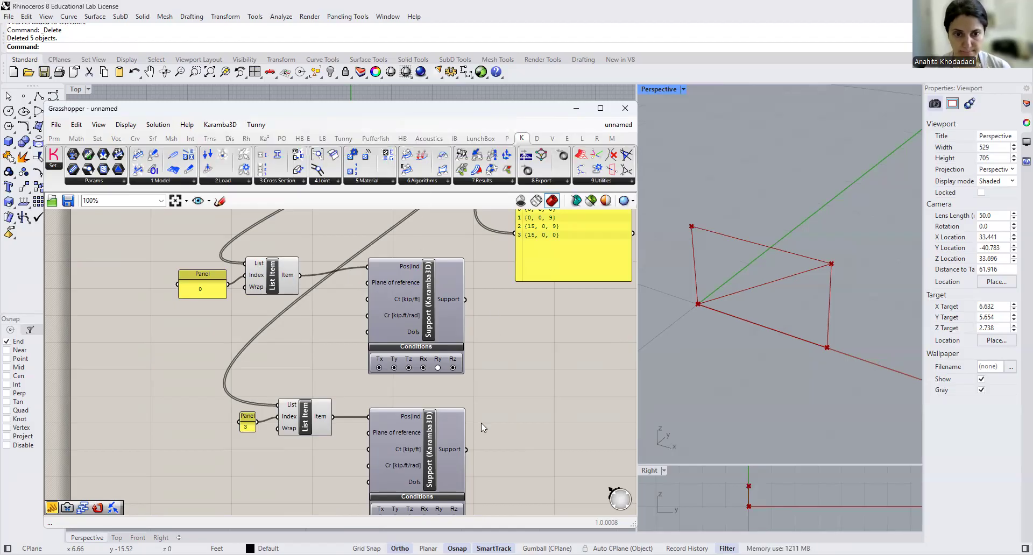
# - Add an Assemble Model component beside the beam component and connect the Create Linear Element's Element output to its Elem input
pyautogui.scroll(-4, 499, 372)
pyautogui.moveTo(464, 361); pyautogui.dragTo(468, 360)
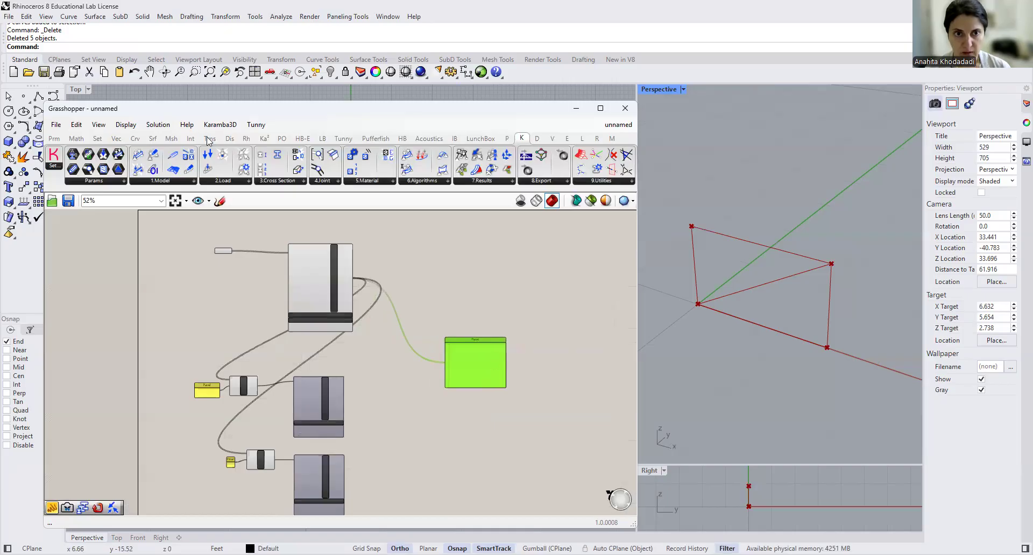
pyautogui.click(188, 181)
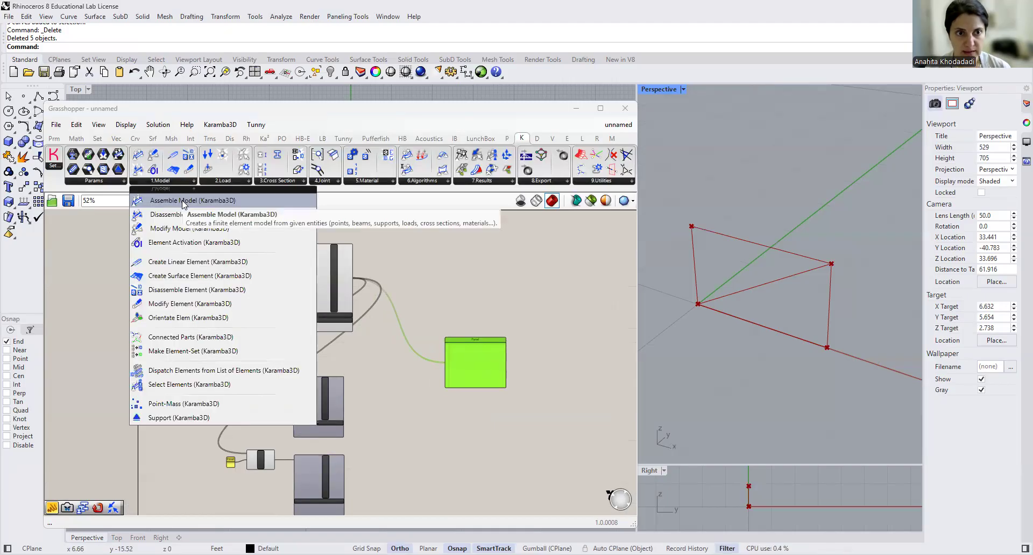
pyautogui.moveTo(182, 201); pyautogui.dragTo(463, 267)
pyautogui.scroll(3, 418, 278)
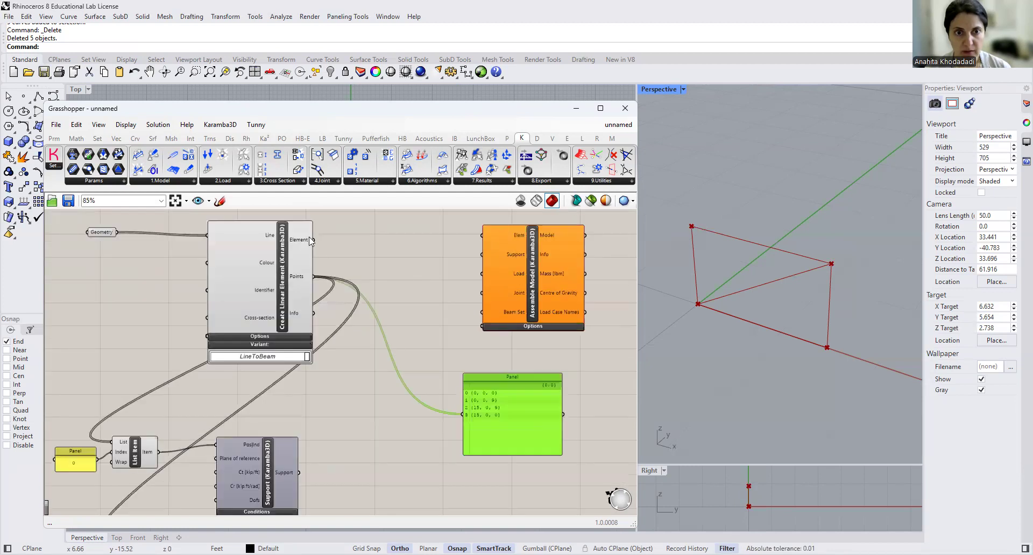
pyautogui.moveTo(311, 238); pyautogui.dragTo(482, 236)
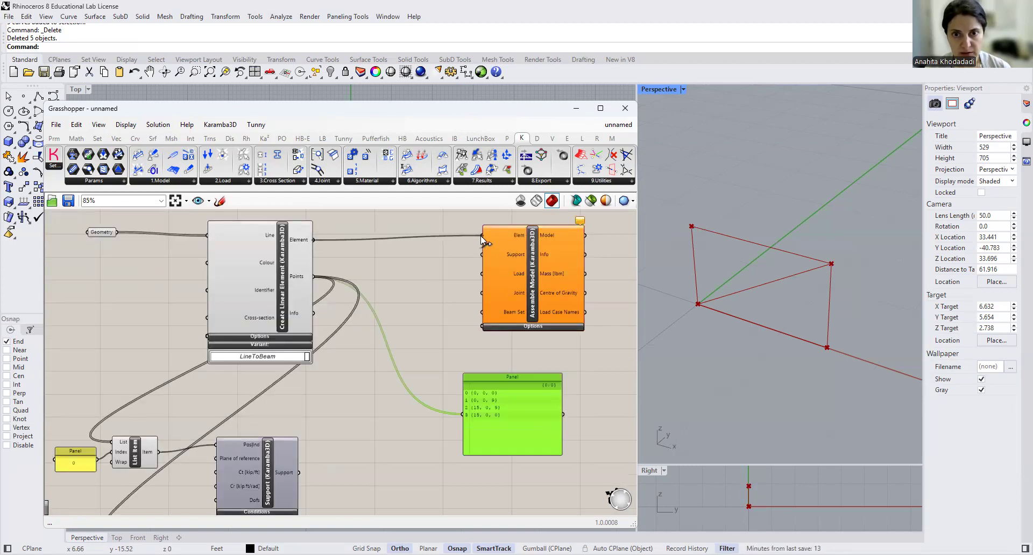
# - Connect the upper Support component's output to the Support input of Assemble Model
pyautogui.scroll(-1, 377, 354)
pyautogui.moveTo(311, 456); pyautogui.dragTo(467, 269)
pyautogui.moveTo(425, 349); pyautogui.dragTo(394, 285, button='right')
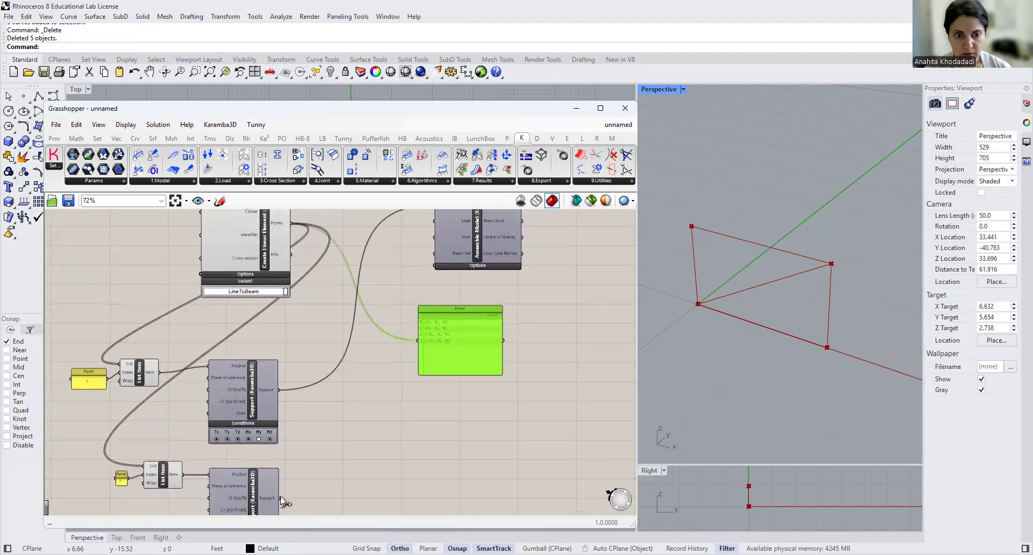
pyautogui.moveTo(279, 497); pyautogui.dragTo(345, 350)
pyautogui.scroll(-3, 320, 455)
pyautogui.scroll(4, 383, 316)
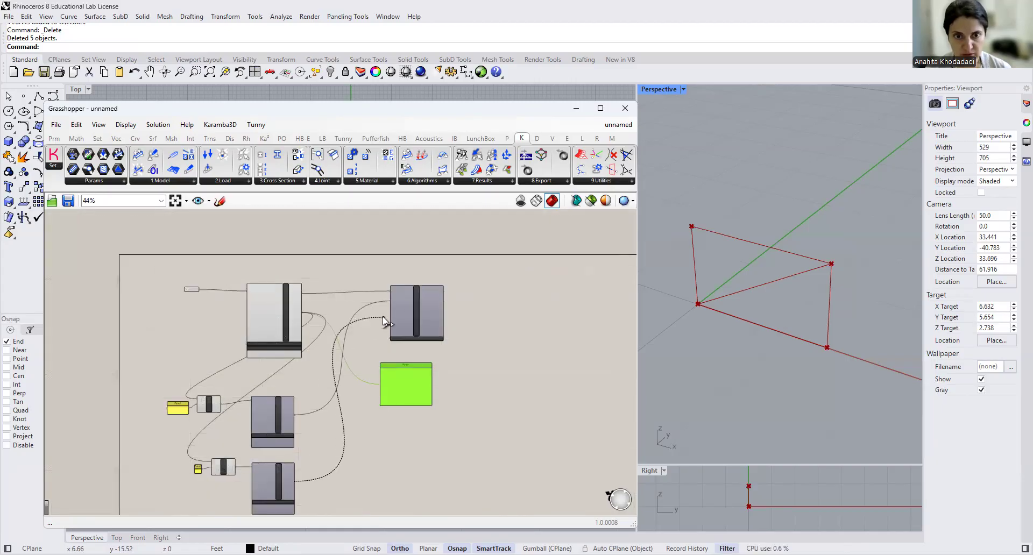
pyautogui.middleClick(382, 317)
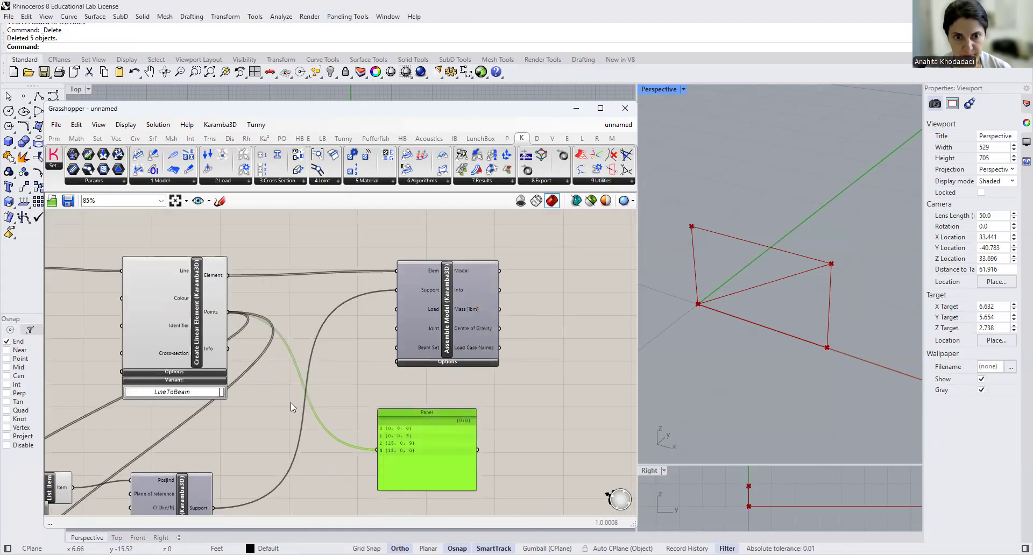
# - Add the lower Support component's output to Assemble Model's Support input, keeping the upper Support connected
pyautogui.scroll(-5, 291, 403)
pyautogui.scroll(5, 260, 504)
pyautogui.moveTo(259, 502); pyautogui.dragTo(386, 260)
pyautogui.scroll(-4, 325, 383)
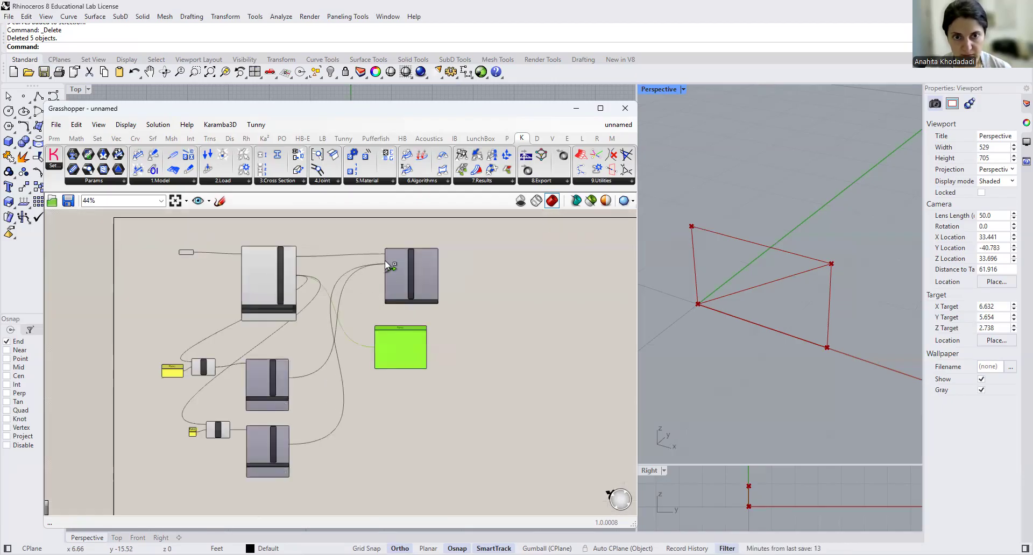
pyautogui.scroll(5, 385, 260)
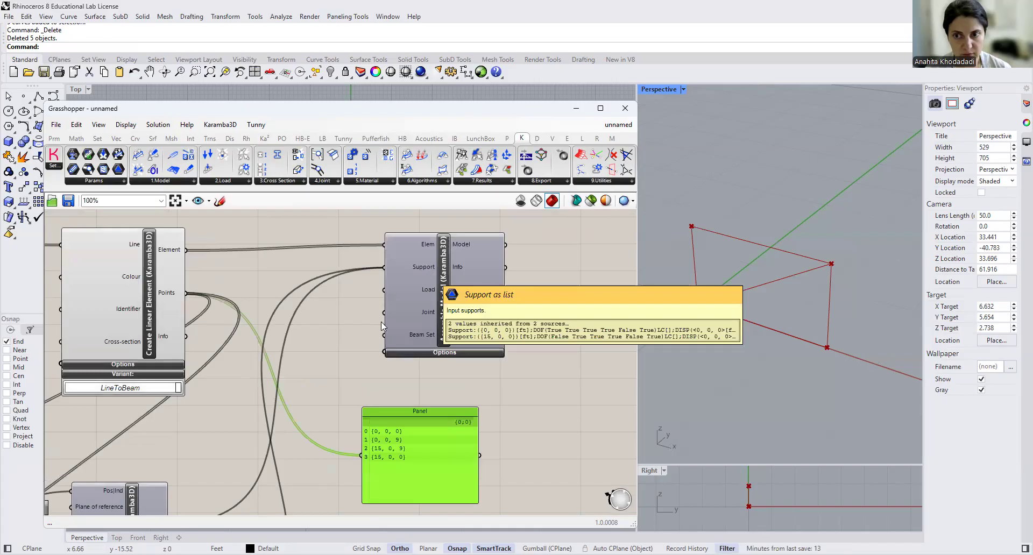
pyautogui.scroll(-1, 381, 322)
pyautogui.rightClick(435, 315)
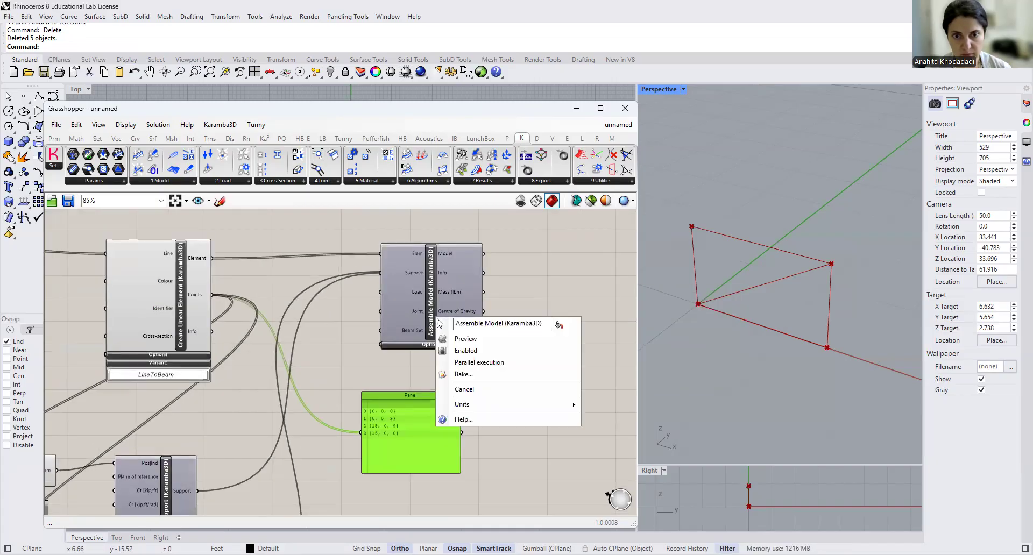
pyautogui.click(508, 275)
# - Add a Karamba3D Model View component beside Assemble Model, leaving space between the two
pyautogui.scroll(-4, 510, 326)
pyautogui.moveTo(419, 316); pyautogui.dragTo(400, 339, button='right')
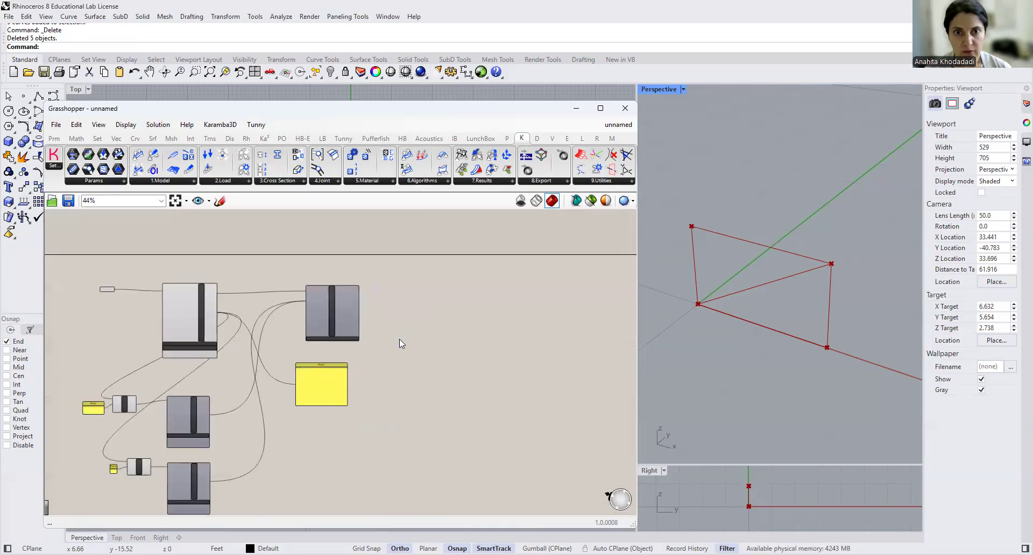
pyautogui.click(483, 183)
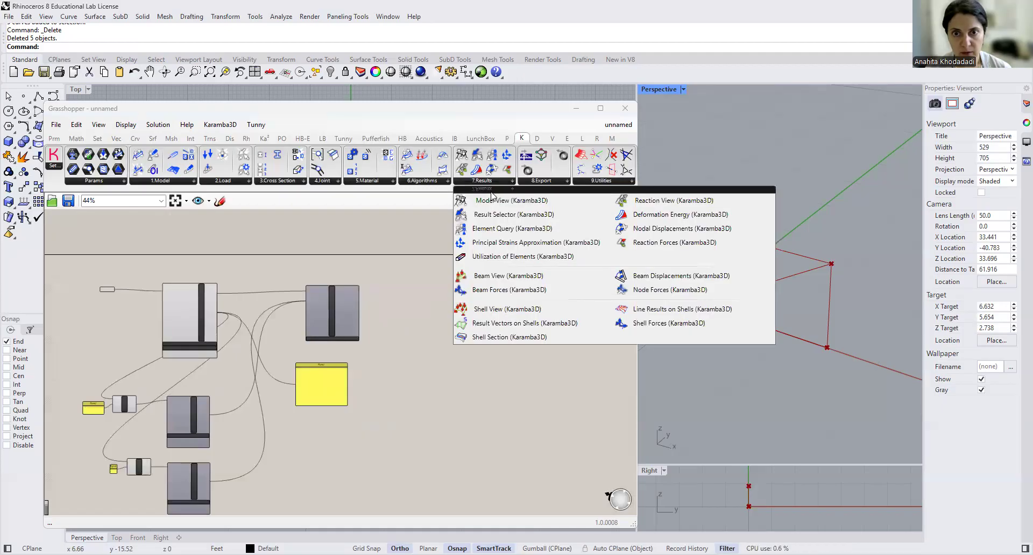
pyautogui.click(492, 204)
pyautogui.click(512, 310)
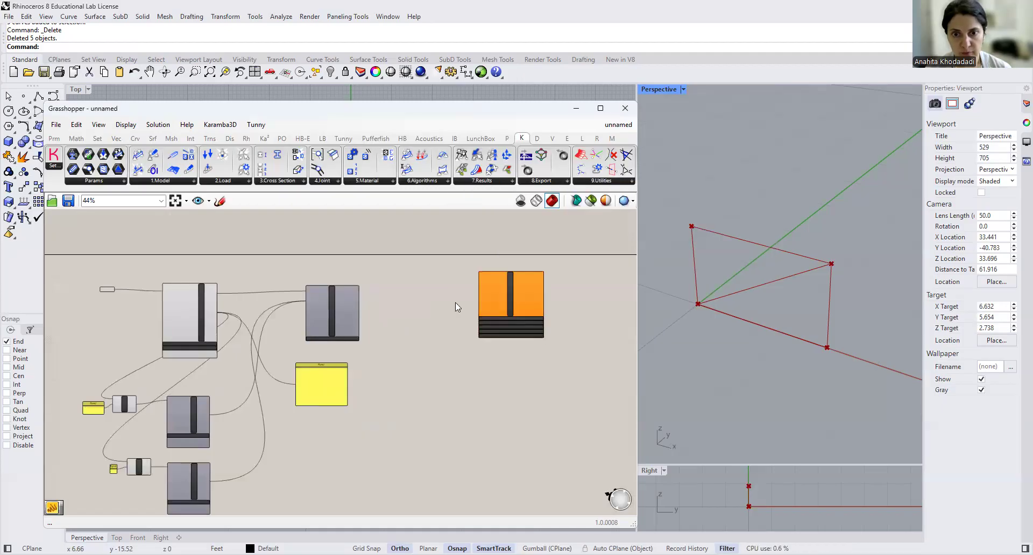
pyautogui.scroll(4, 549, 305)
pyautogui.moveTo(550, 337); pyautogui.dragTo(549, 330)
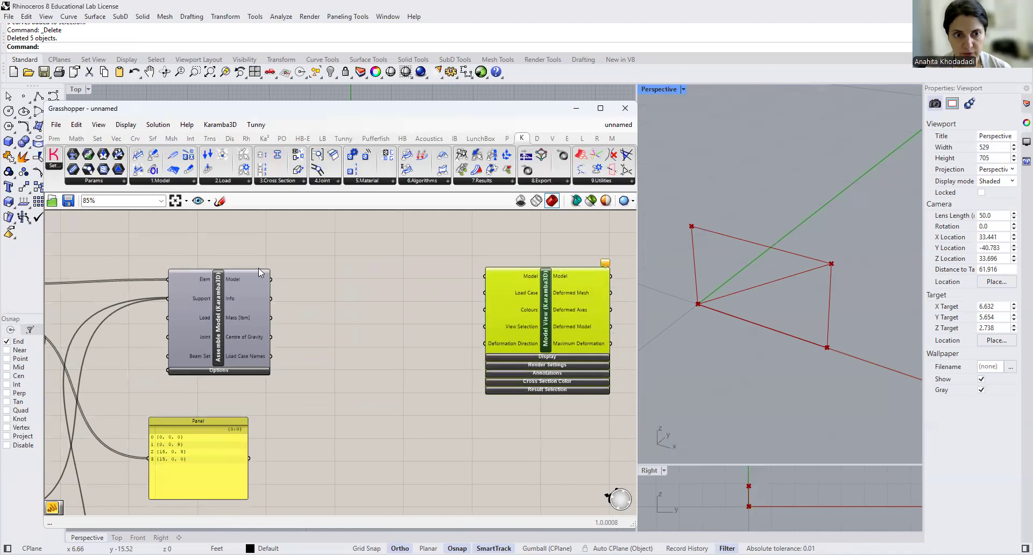
# - Connect Assemble Model's Model output to Model View's Model input and inspect the previewed frame and supports in the Perspective viewport
pyautogui.moveTo(233, 280)
pyautogui.moveTo(271, 280); pyautogui.dragTo(483, 282)
pyautogui.click(482, 282)
pyautogui.click(548, 328)
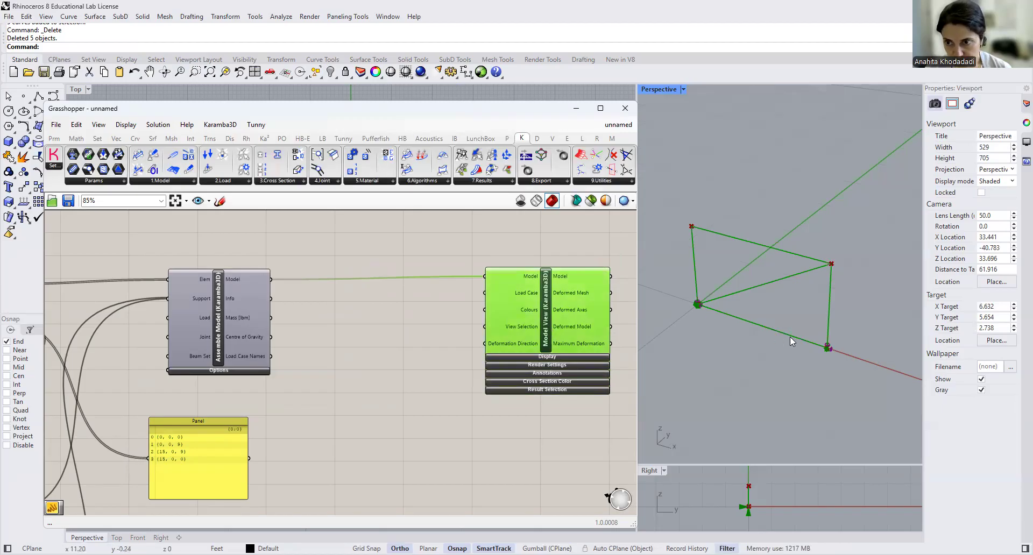
pyautogui.scroll(3, 790, 337)
pyautogui.scroll(-2, 766, 320)
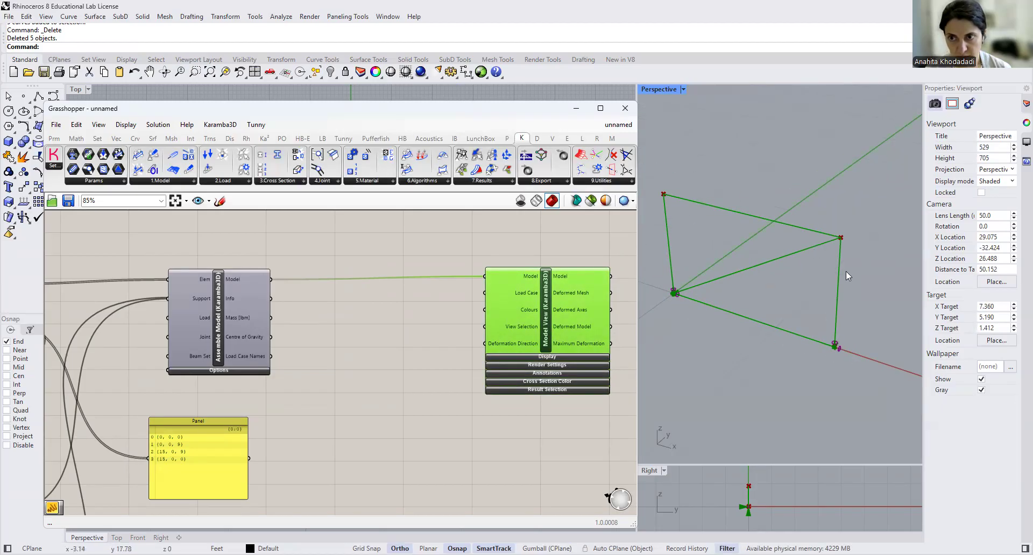
# - Delete the panel that lists the frame's point coordinates
pyautogui.scroll(-3, 410, 355)
pyautogui.scroll(3, 383, 378)
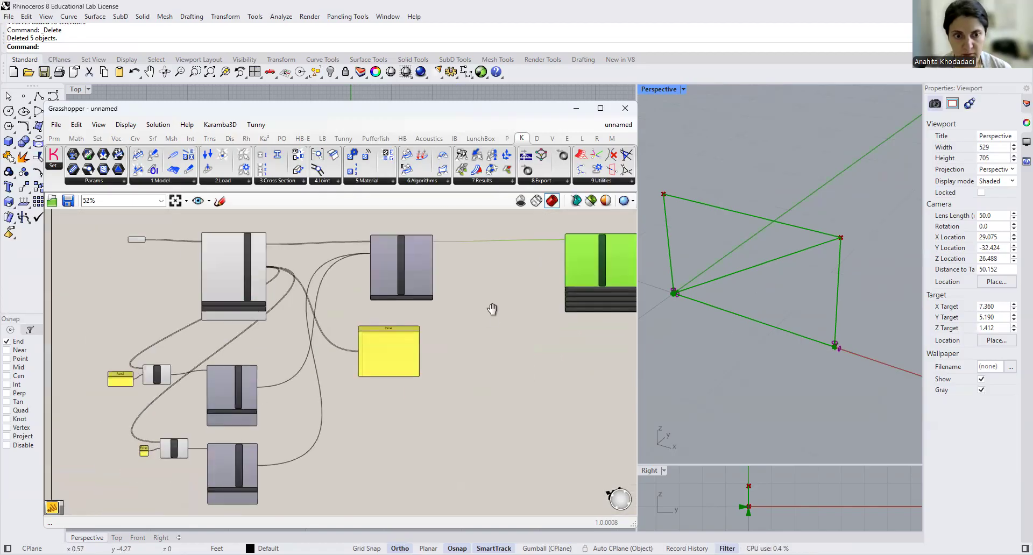
pyautogui.click(368, 324)
pyautogui.moveTo(368, 325); pyautogui.dragTo(244, 296)
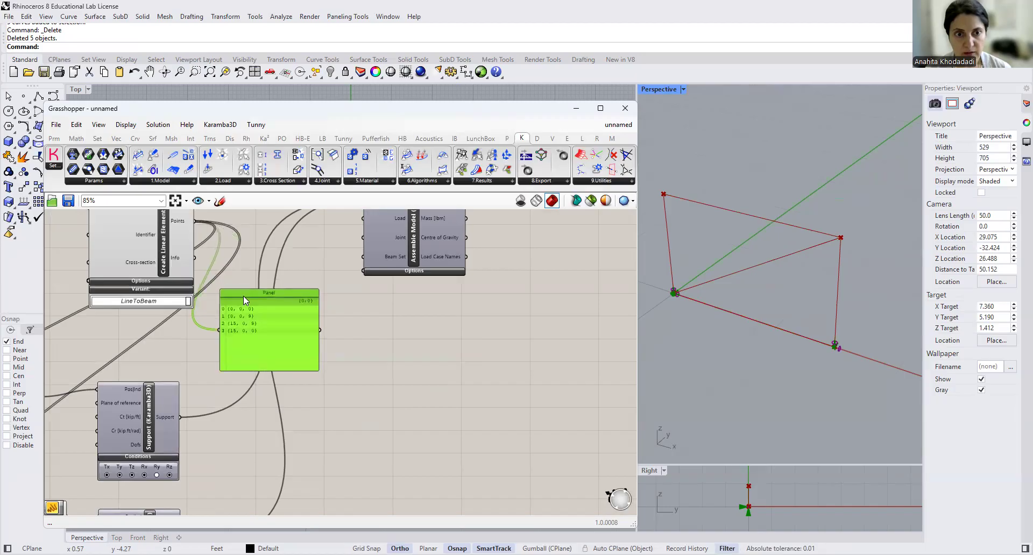
pyautogui.click(384, 378)
pyautogui.scroll(-2, 382, 339)
pyautogui.moveTo(355, 360); pyautogui.dragTo(347, 290, button='right')
pyautogui.click(318, 269)
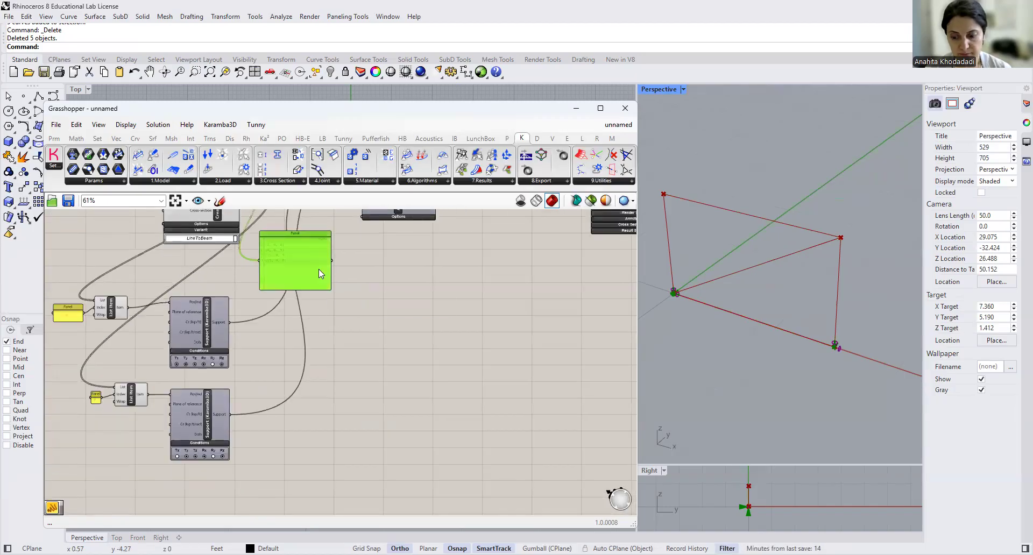
pyautogui.press('Delete')
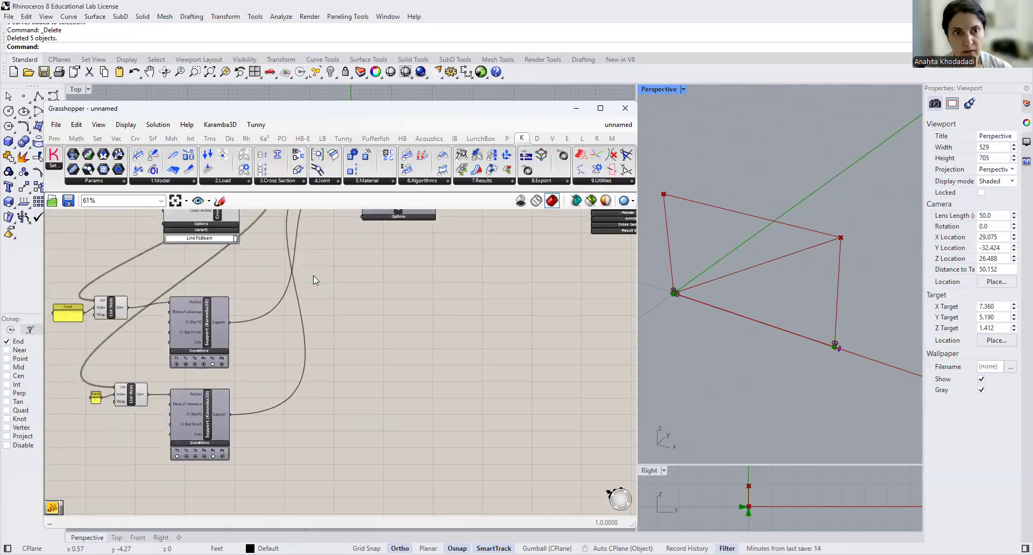
# - Add a Karamba3D Beam Loads component on the free canvas beside the Support components
pyautogui.click(220, 182)
pyautogui.moveTo(231, 215); pyautogui.dragTo(393, 459)
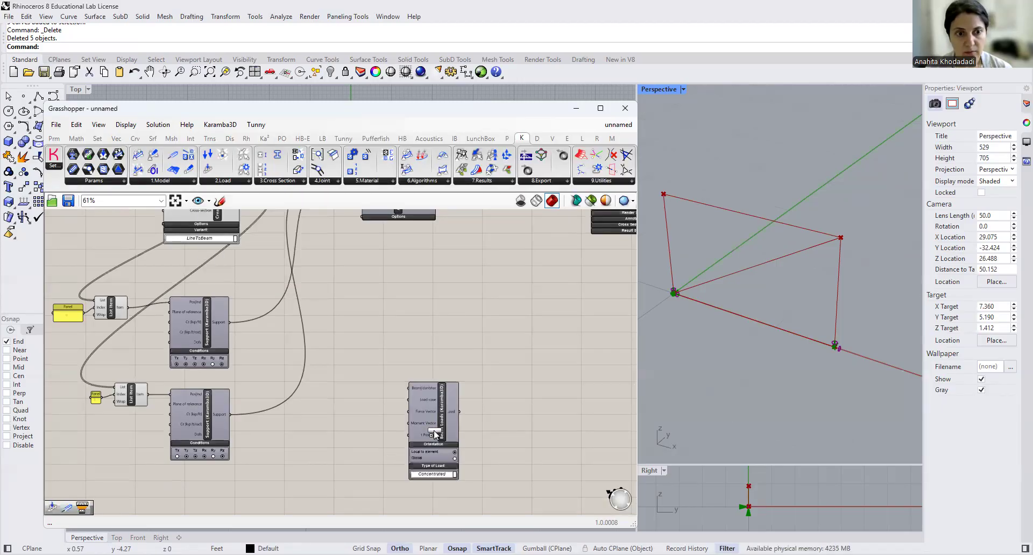
pyautogui.moveTo(376, 393); pyautogui.dragTo(467, 343, button='right')
pyautogui.moveTo(194, 260)
pyautogui.mouseDown()
pyautogui.moveTo(220, 258)
pyautogui.moveTo(196, 262)
pyautogui.mouseUp()
# - Group the two Support components together with their List Item components and index panels
pyautogui.moveTo(133, 223); pyautogui.dragTo(378, 466)
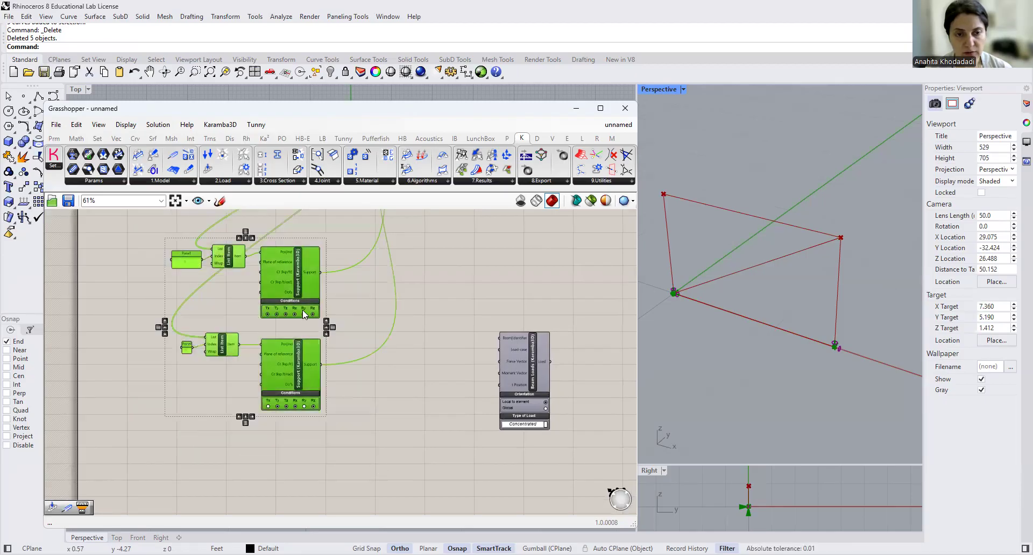
pyautogui.scroll(2, 305, 313)
pyautogui.moveTo(346, 321); pyautogui.dragTo(367, 353, button='right')
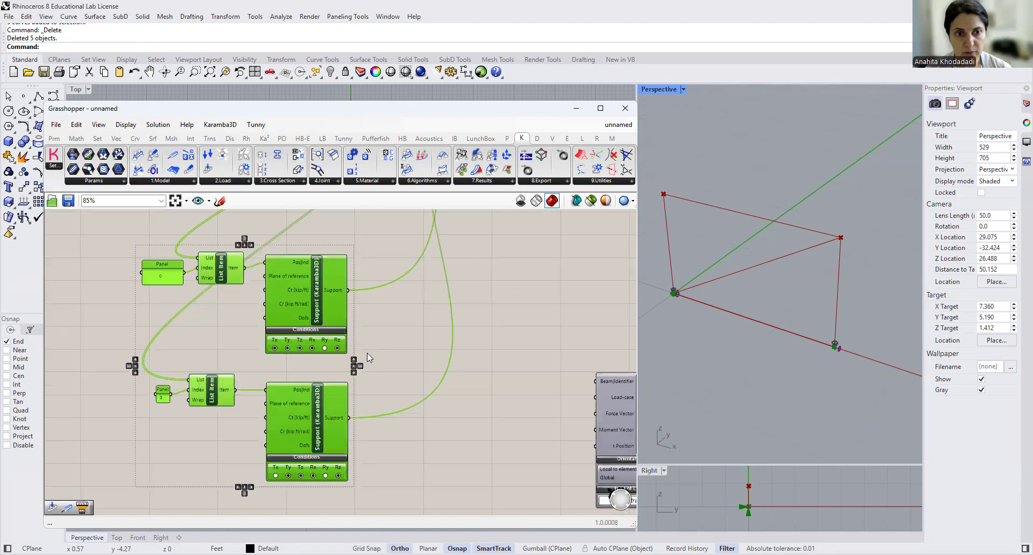
pyautogui.rightClick(218, 338)
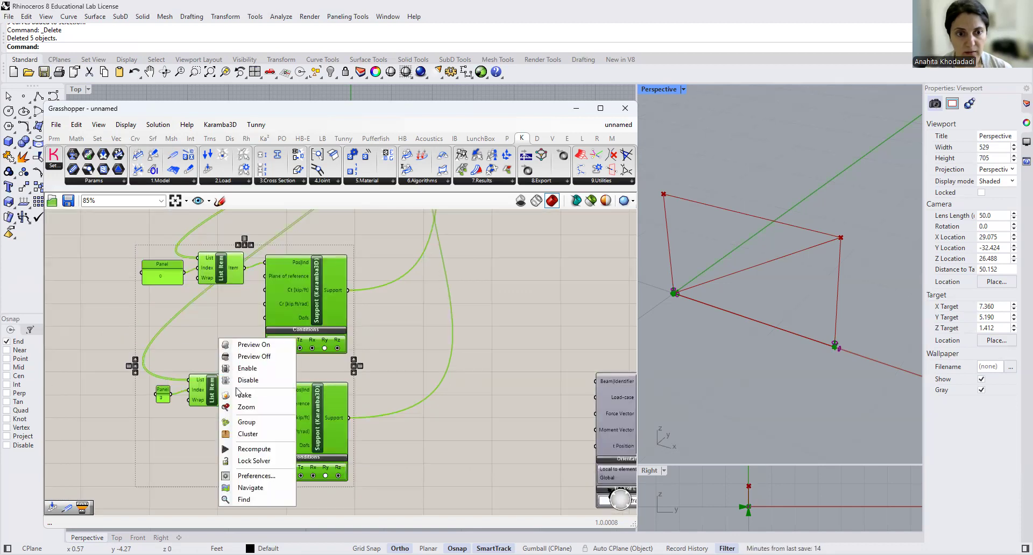
pyautogui.rightClick(207, 335)
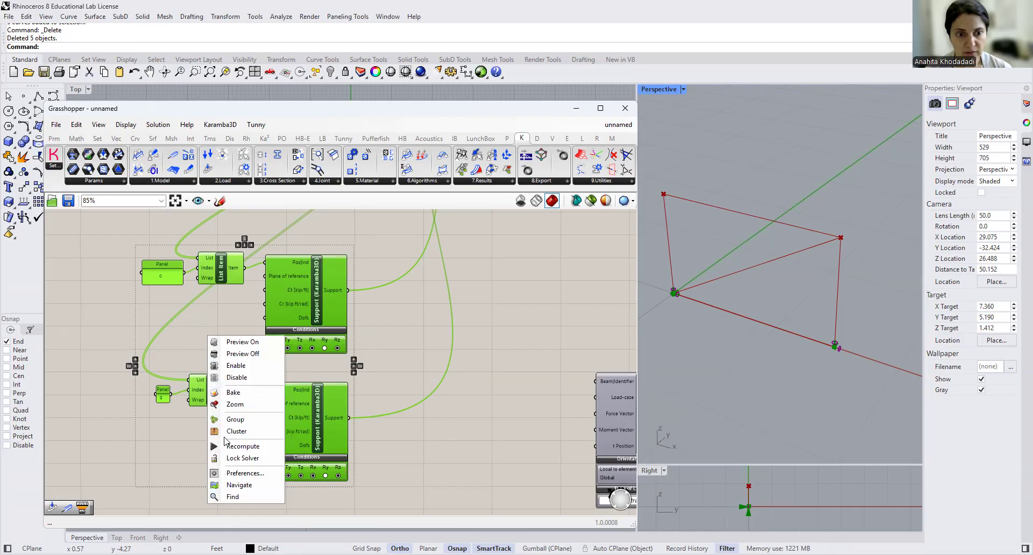
pyautogui.click(453, 449)
pyautogui.scroll(-3, 386, 356)
pyautogui.moveTo(278, 358); pyautogui.dragTo(356, 360)
pyautogui.moveTo(323, 398); pyautogui.dragTo(301, 421, button='right')
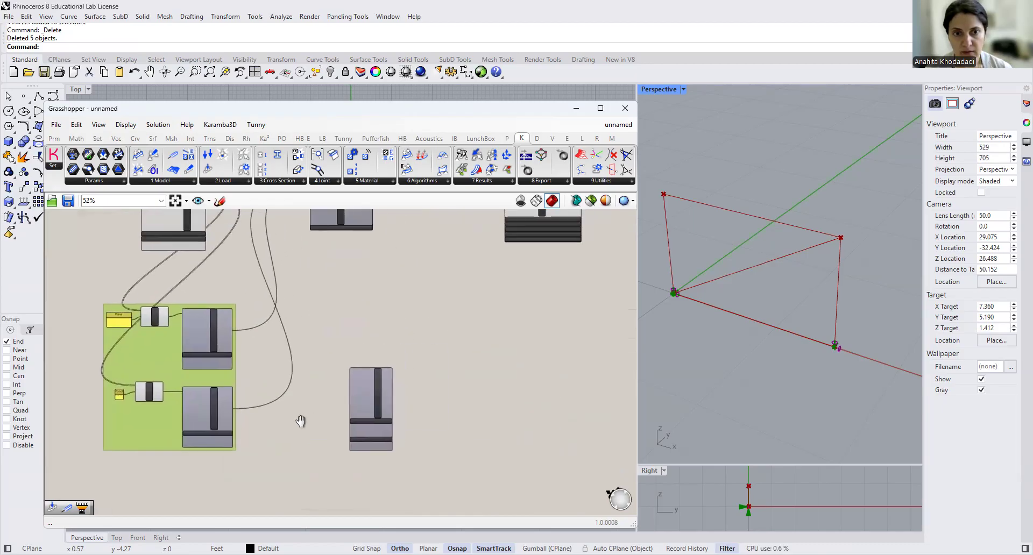
# - Add a second Beam Loads component directly below the first one
pyautogui.moveTo(386, 291); pyautogui.dragTo(353, 349, button='right')
pyautogui.moveTo(309, 239); pyautogui.dragTo(409, 245)
pyautogui.scroll(4, 344, 454)
pyautogui.moveTo(432, 422); pyautogui.dragTo(436, 329, button='right')
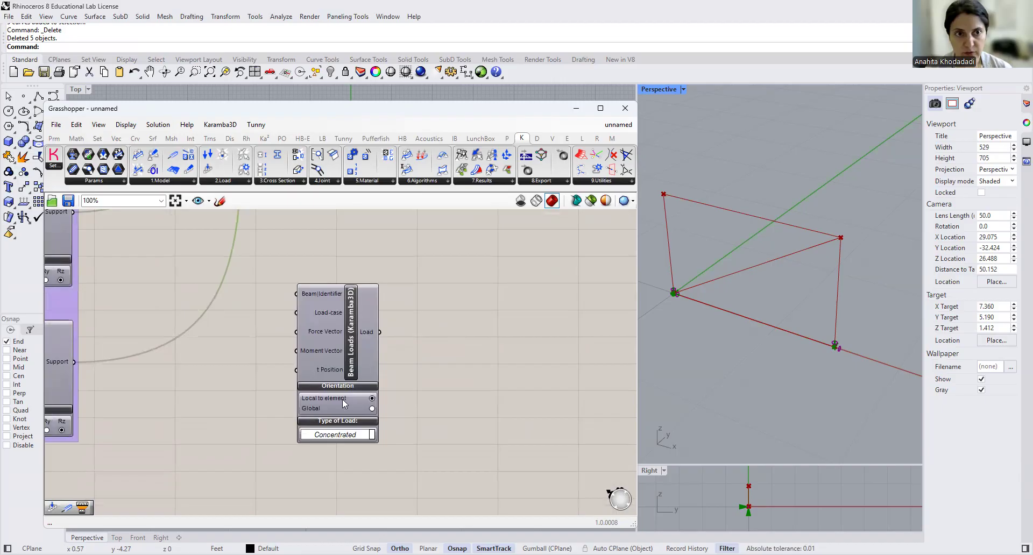
pyautogui.click(246, 183)
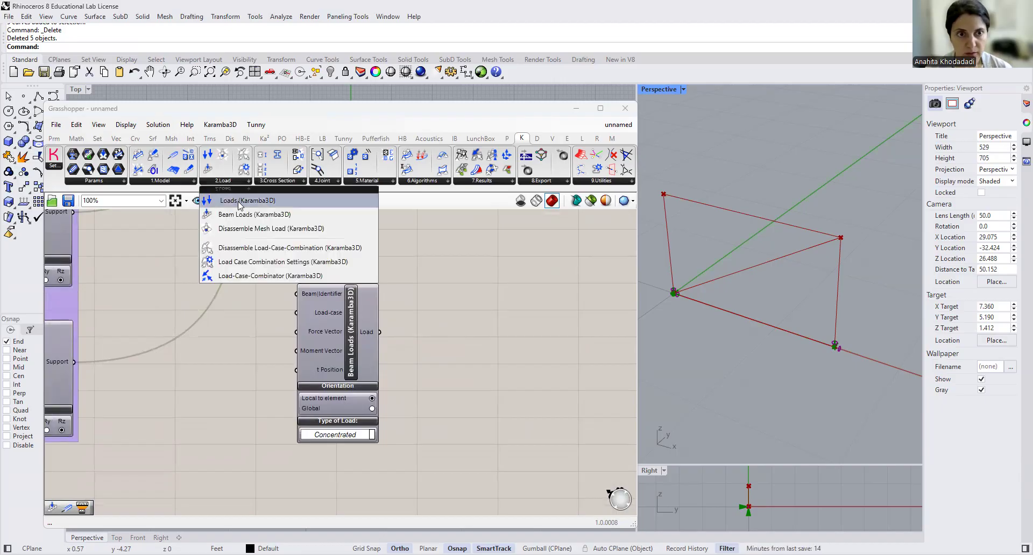
pyautogui.click(237, 216)
pyautogui.click(342, 489)
pyautogui.moveTo(441, 436); pyautogui.dragTo(440, 243, button='right')
pyautogui.moveTo(353, 278); pyautogui.dragTo(353, 376)
pyautogui.moveTo(445, 285); pyautogui.dragTo(459, 436, button='right')
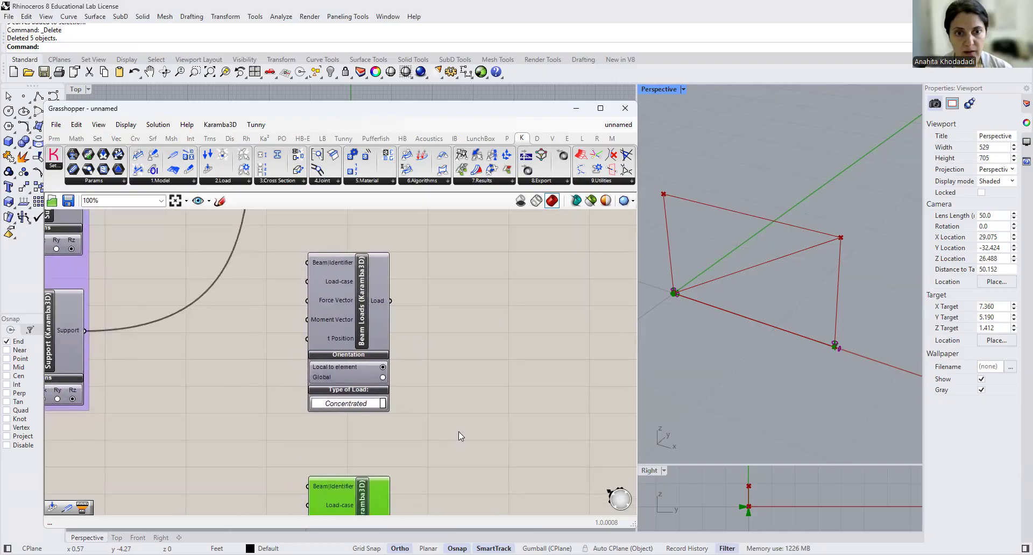
# - Set the load type of both Beam Loads components to Block
pyautogui.click(380, 407)
pyautogui.click(346, 418)
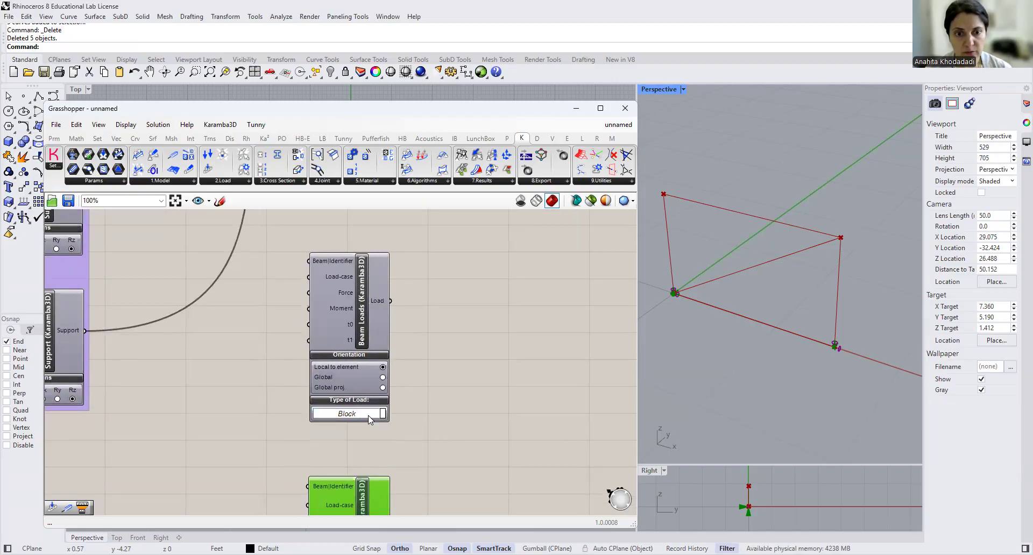
pyautogui.scroll(-1, 452, 429)
pyautogui.scroll(-1, 452, 428)
pyautogui.moveTo(435, 342); pyautogui.dragTo(422, 254, button='right')
pyautogui.scroll(2, 363, 472)
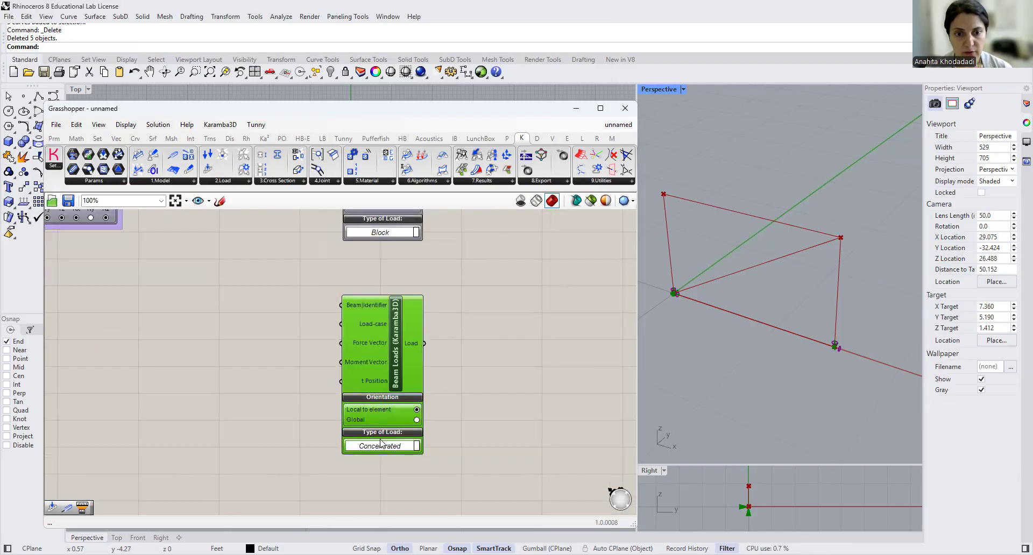
pyautogui.click(383, 446)
pyautogui.click(382, 458)
pyautogui.moveTo(516, 297); pyautogui.dragTo(492, 463, button='right')
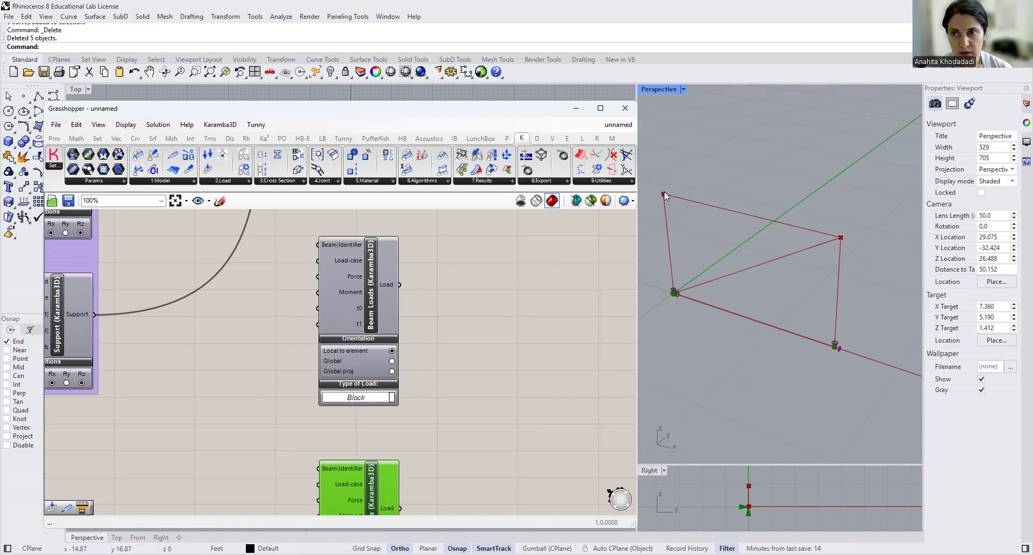
pyautogui.scroll(-3, 474, 317)
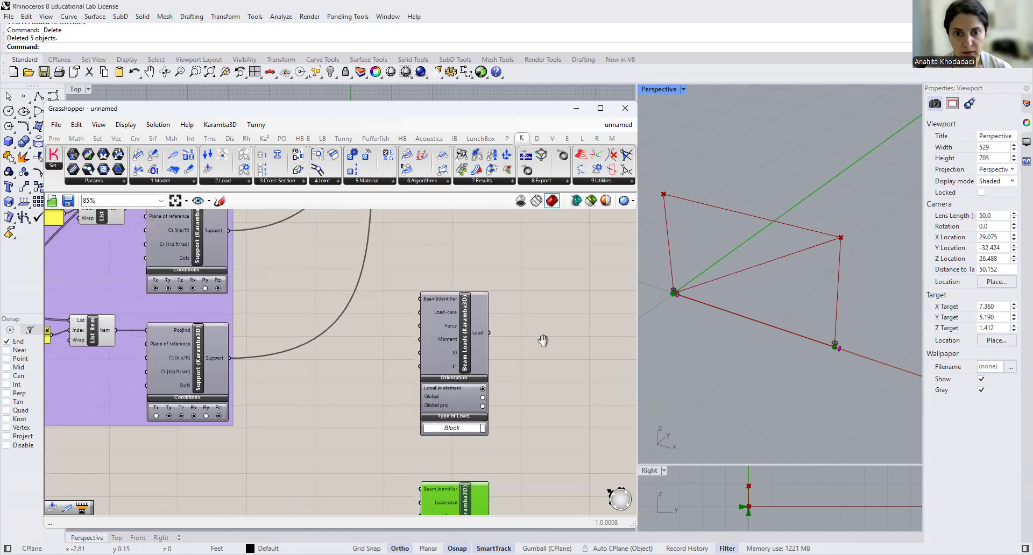
# - Shift the upper Beam Loads component farther away from the support group to leave room for its inputs
pyautogui.moveTo(464, 341); pyautogui.dragTo(501, 364)
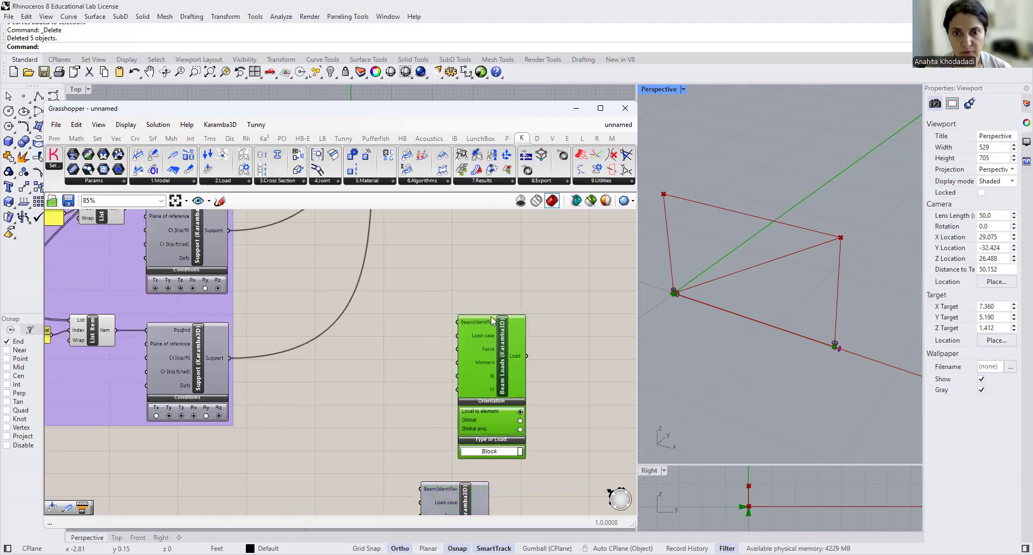
pyautogui.moveTo(485, 324)
pyautogui.scroll(-3, 406, 304)
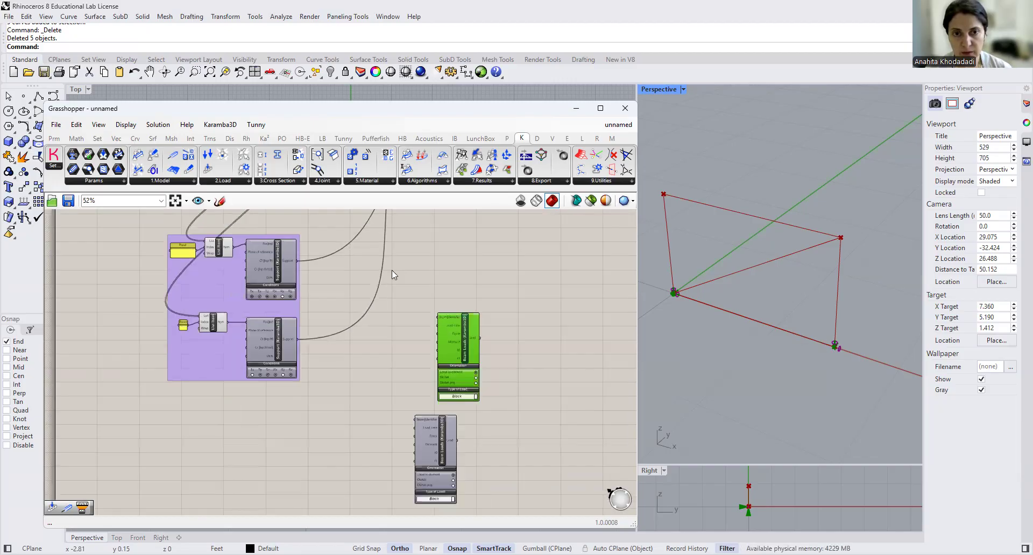
# - Add a panel beside the Create Linear Element component and connect the Element output to it
pyautogui.moveTo(392, 270); pyautogui.dragTo(461, 433, button='right')
pyautogui.scroll(4, 374, 315)
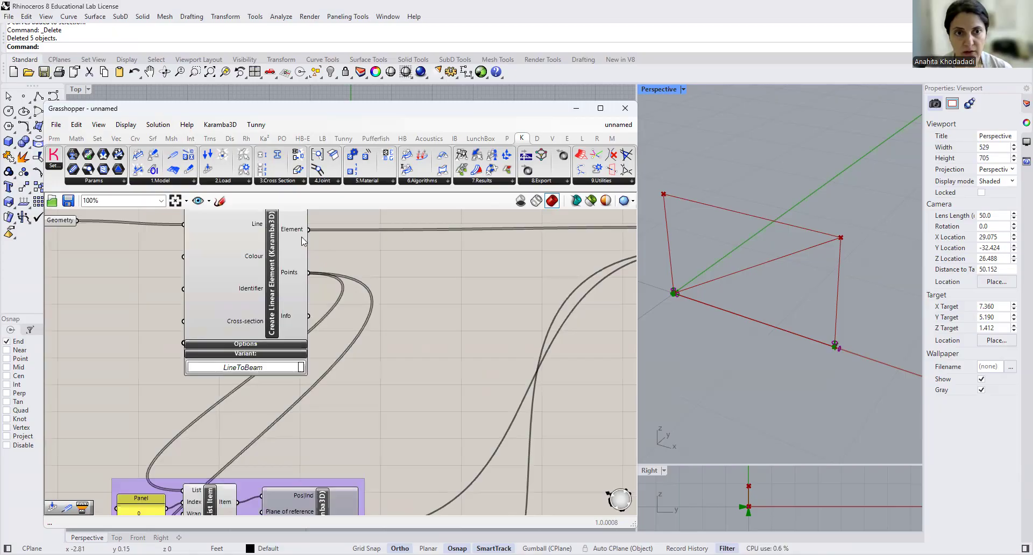
pyautogui.doubleClick(441, 275)
pyautogui.write('panel')
pyautogui.press('Return')
pyautogui.moveTo(309, 230); pyautogui.dragTo(400, 277)
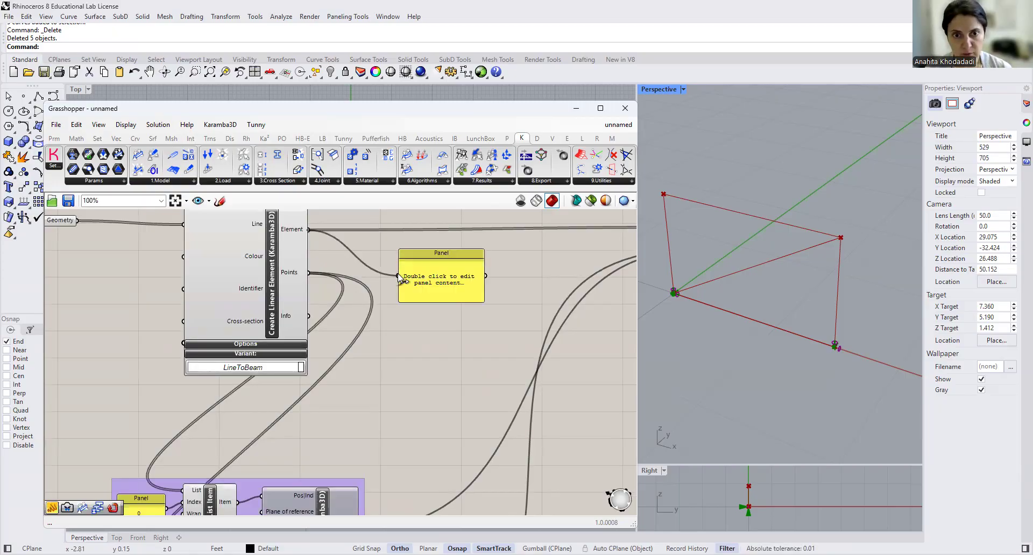
# - Enlarge the element panel so its beam entries can be read and compared with the frame in the viewport
pyautogui.moveTo(484, 303); pyautogui.dragTo(607, 427)
pyautogui.moveTo(559, 437); pyautogui.dragTo(456, 398, button='right')
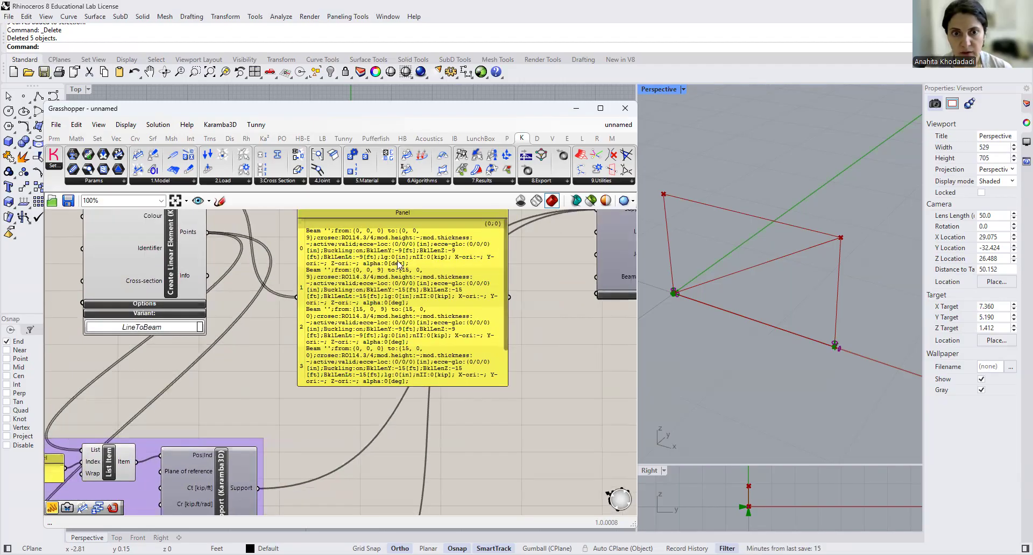
pyautogui.scroll(1, 356, 261)
pyautogui.moveTo(285, 237); pyautogui.dragTo(311, 316, button='right')
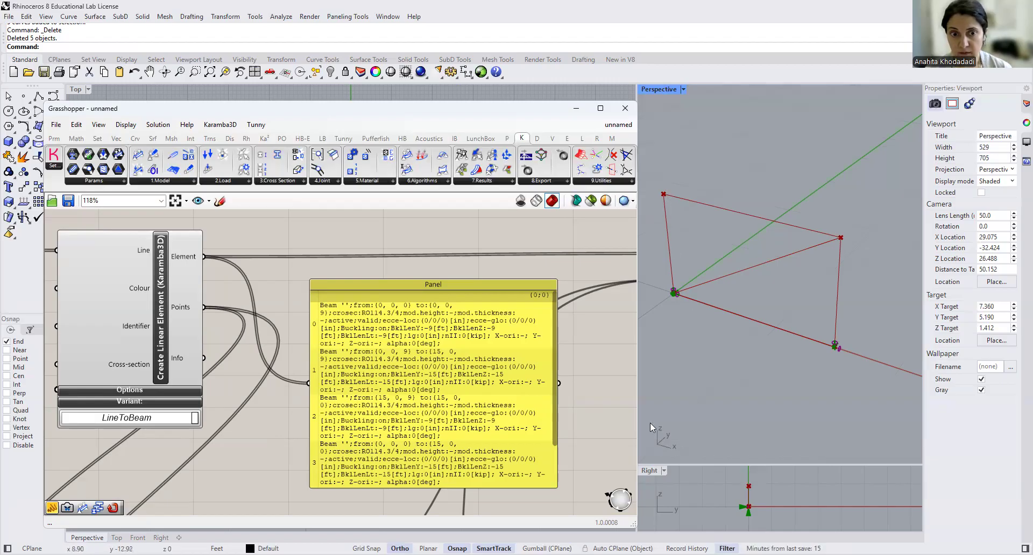
pyautogui.click(387, 352)
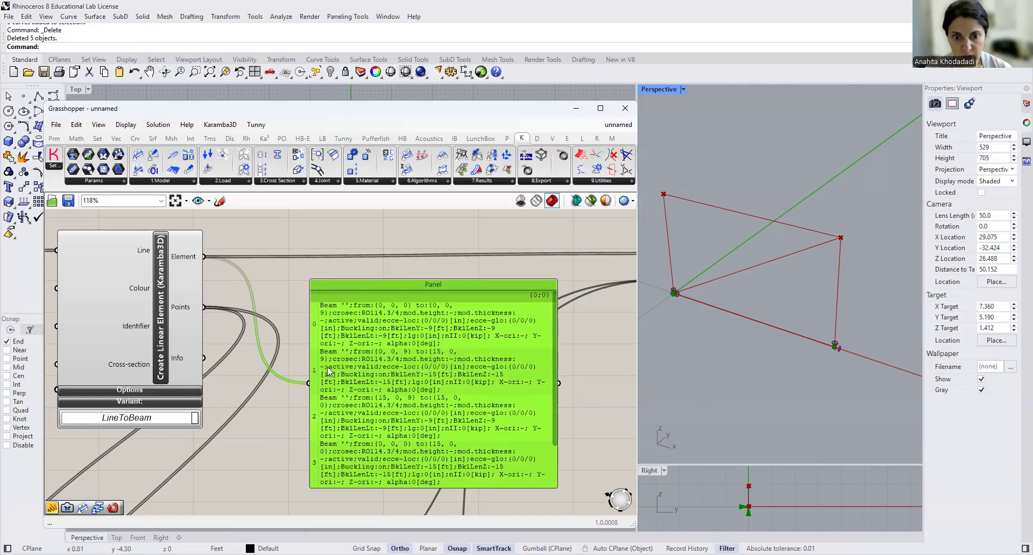
# - Add a List Item component in front of the upper Beam Loads component and feed the Element output into its List input
pyautogui.scroll(-4, 327, 367)
pyautogui.scroll(-1, 484, 376)
pyautogui.scroll(4, 455, 441)
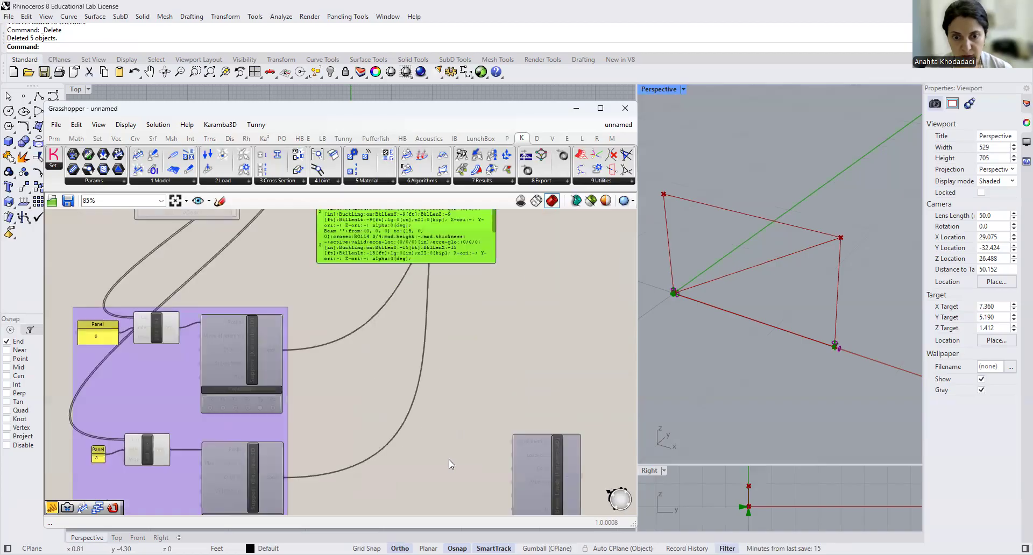
pyautogui.doubleClick(449, 460)
pyautogui.write('list')
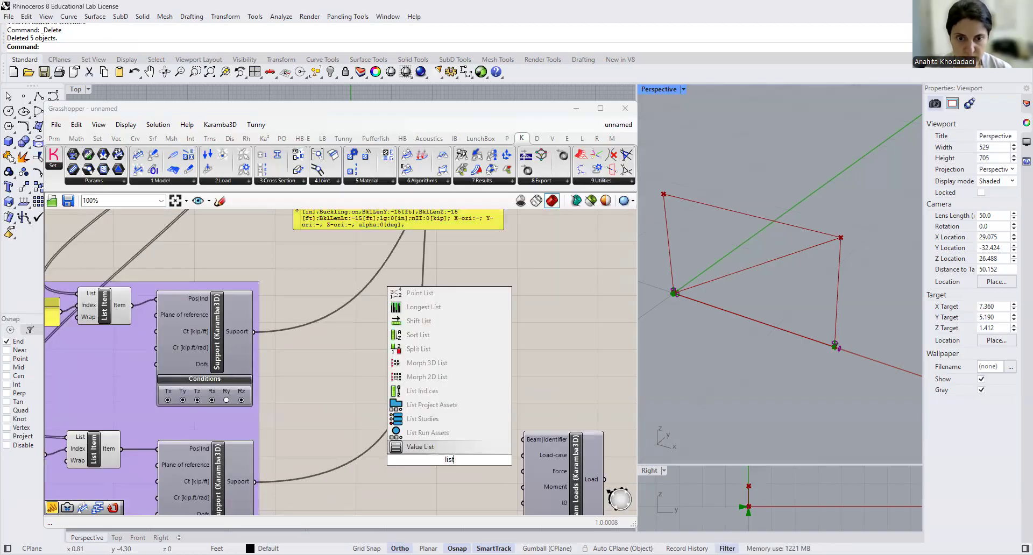
pyautogui.write(' item')
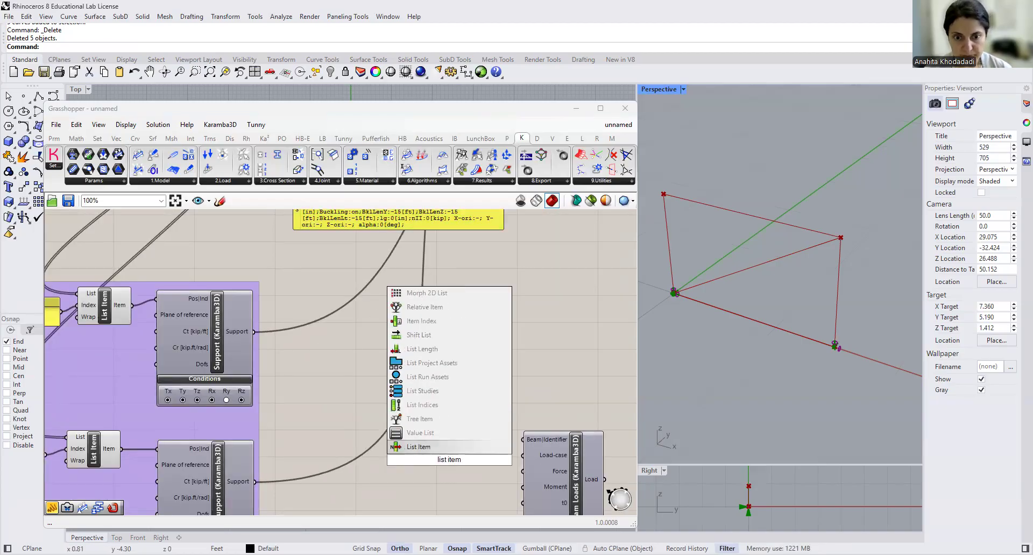
pyautogui.press('Return')
pyautogui.scroll(-3, 299, 246)
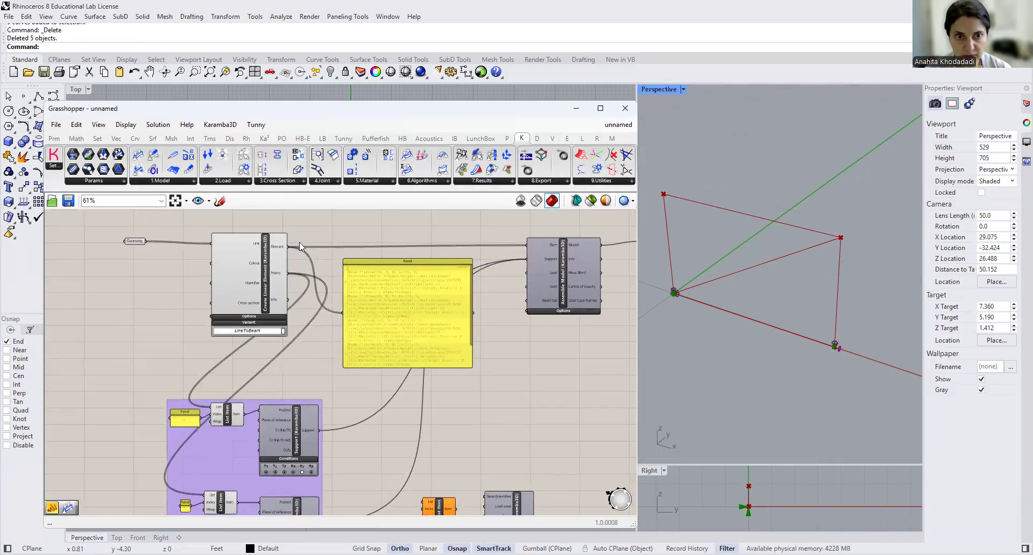
pyautogui.moveTo(287, 248); pyautogui.dragTo(422, 501)
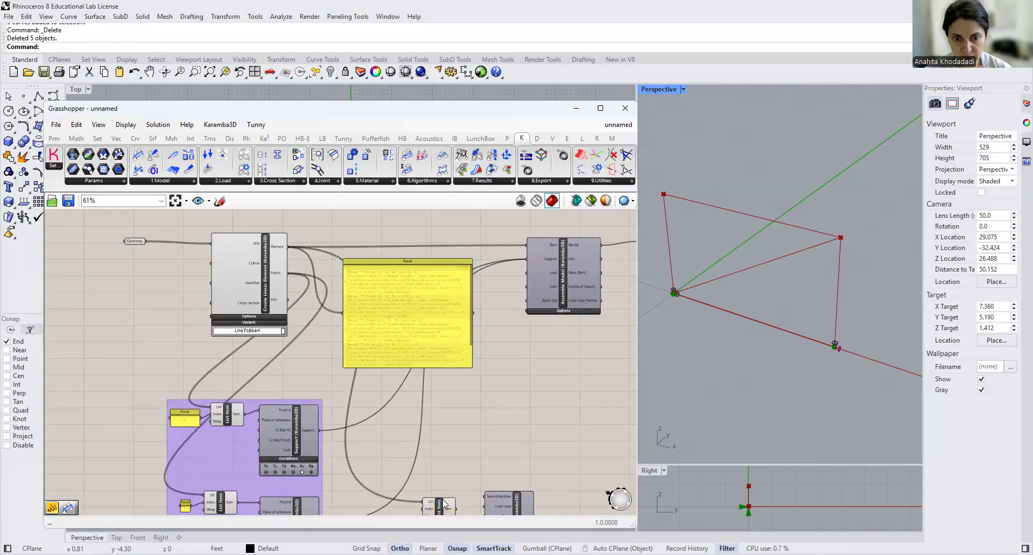
# - Create a panel containing 1 and connect it to the new List Item's Index input
pyautogui.moveTo(439, 488); pyautogui.dragTo(424, 371, button='right')
pyautogui.scroll(3, 423, 373)
pyautogui.click(431, 379)
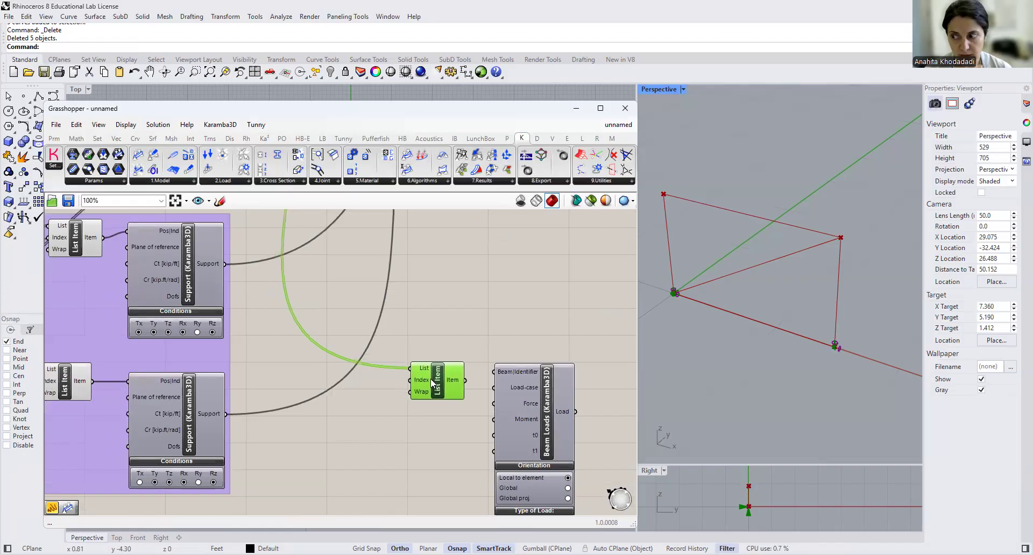
pyautogui.click(386, 400)
pyautogui.doubleClick(385, 400)
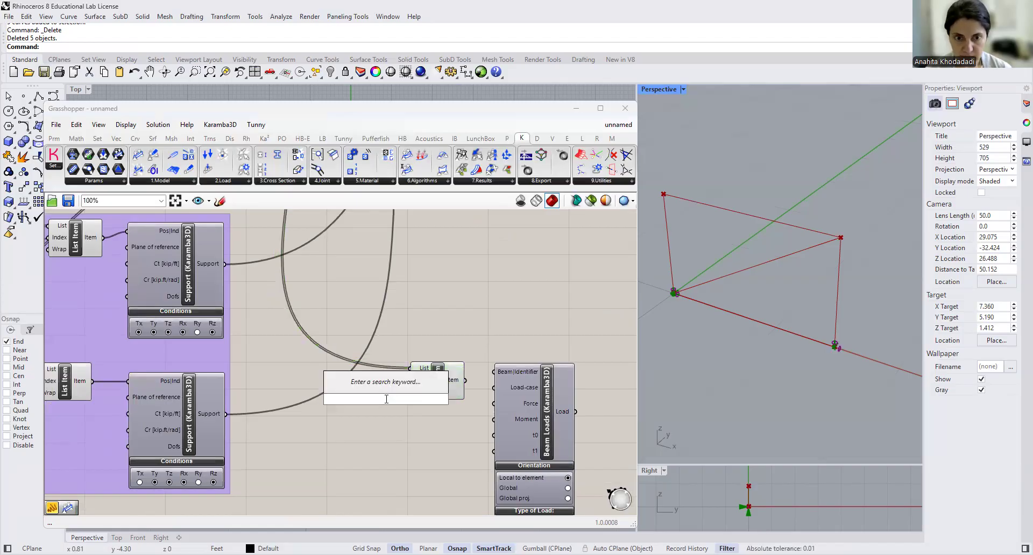
pyautogui.write('//')
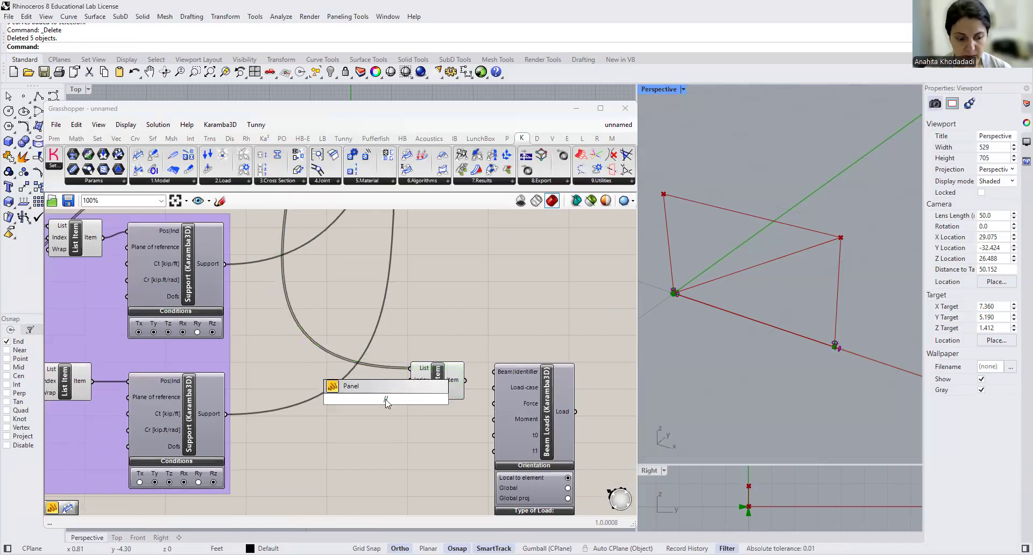
pyautogui.press('Return')
pyautogui.write('1')
pyautogui.click(428, 433)
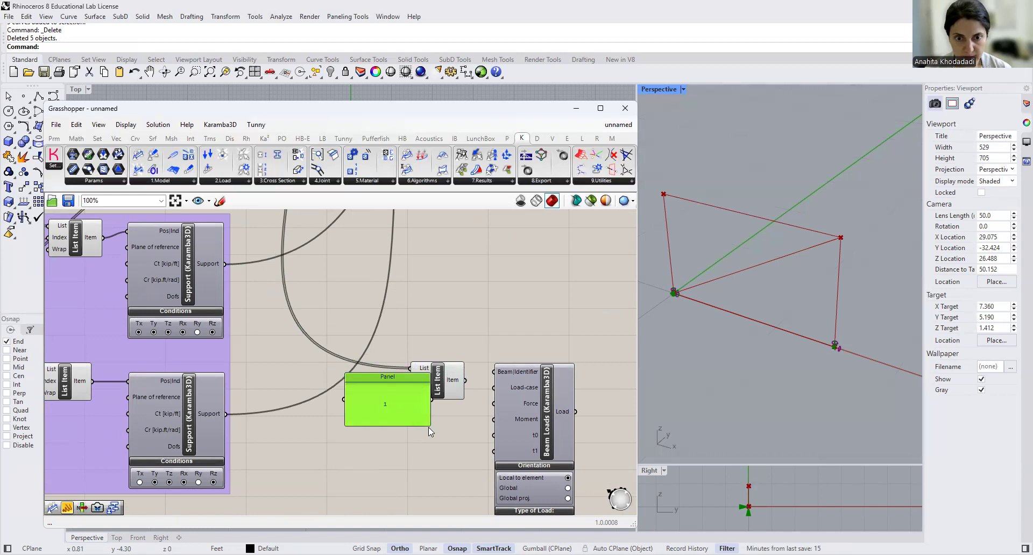
pyautogui.moveTo(388, 401); pyautogui.dragTo(411, 380)
# - Examine the beam list in the element panel to check which frame member index 1 refers to
pyautogui.scroll(-2, 484, 277)
pyautogui.moveTo(485, 261); pyautogui.dragTo(480, 428, button='right')
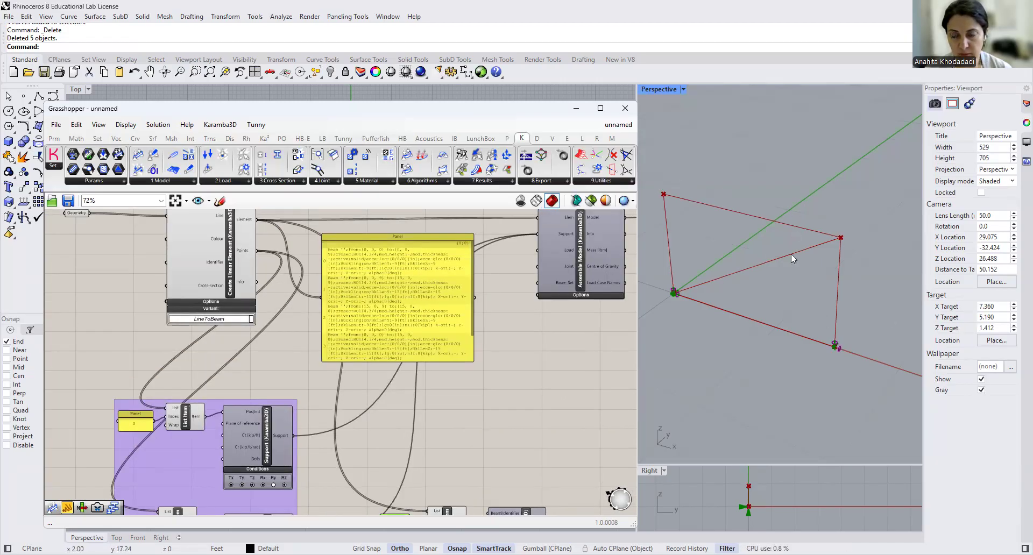
pyautogui.scroll(3, 347, 281)
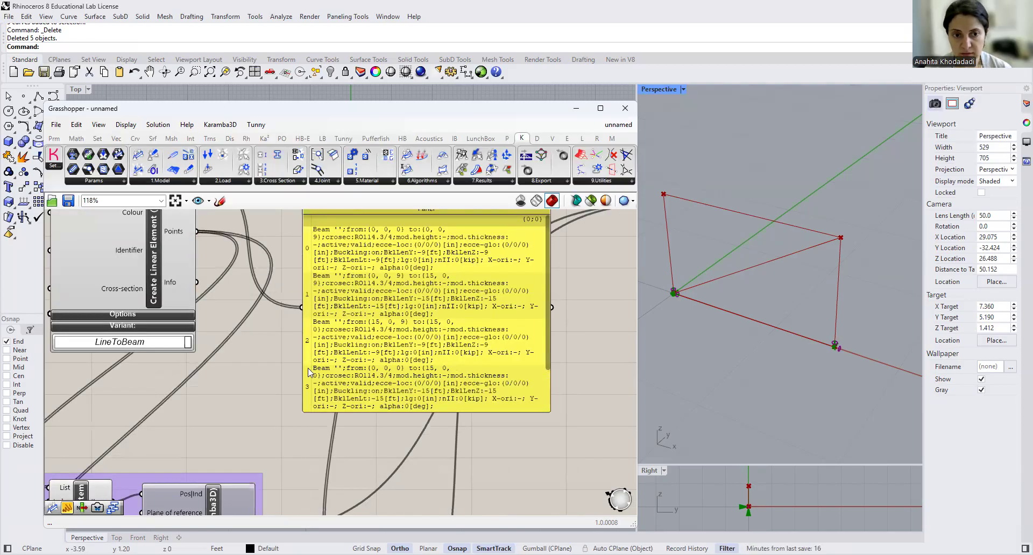
pyautogui.scroll(-4, 379, 307)
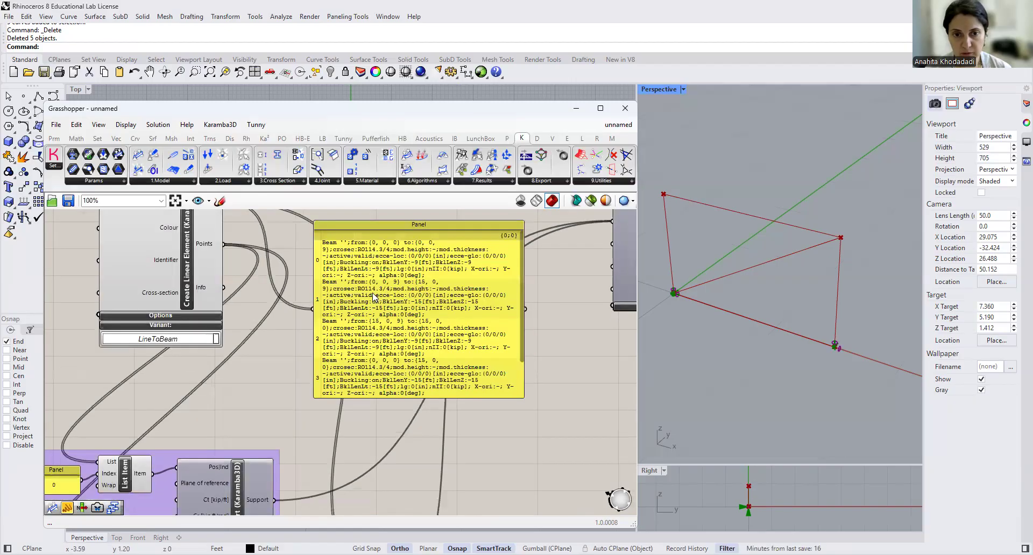
pyautogui.scroll(4, 393, 328)
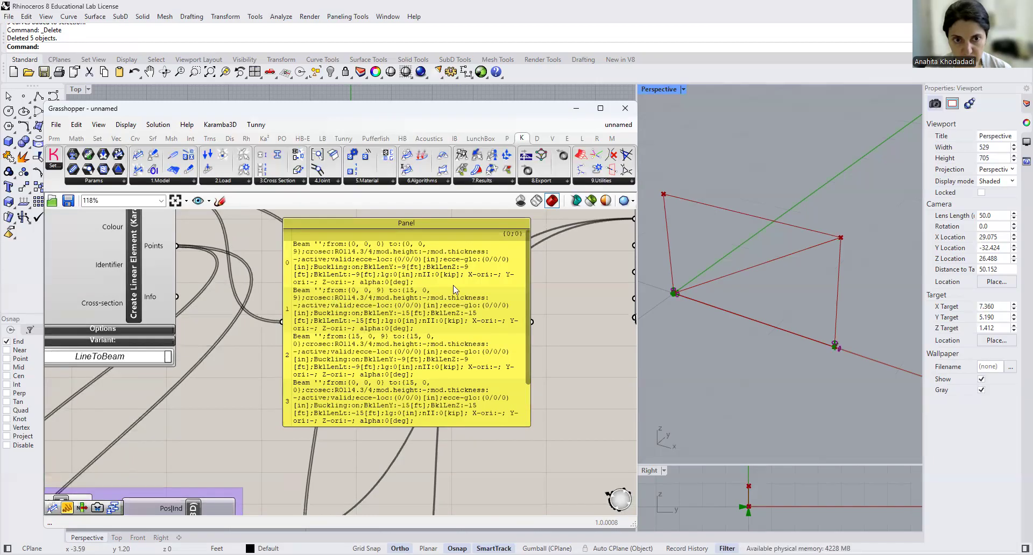
pyautogui.scroll(-1, 450, 310)
pyautogui.scroll(-4, 468, 339)
pyautogui.scroll(4, 446, 398)
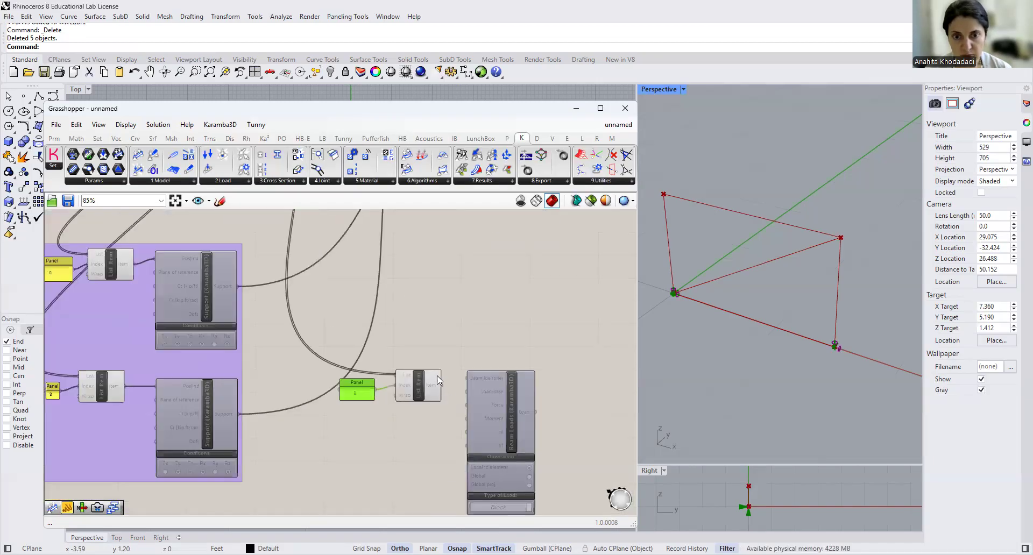
# - Connect the List Item output to the upper Beam Loads component's Beam|Identifier input and move that component slightly down
pyautogui.moveTo(441, 383); pyautogui.dragTo(469, 374)
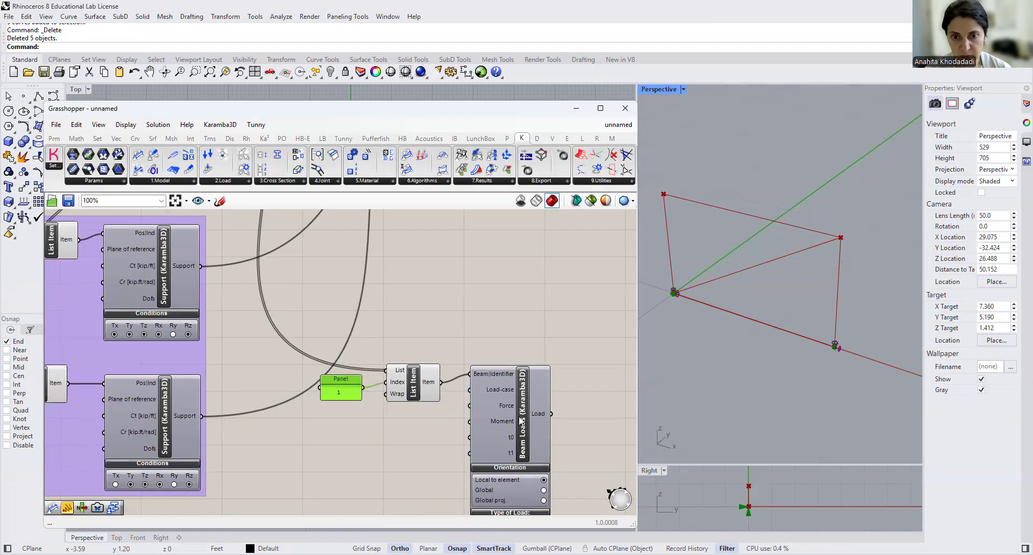
pyautogui.moveTo(522, 426); pyautogui.dragTo(522, 439)
pyautogui.moveTo(457, 468); pyautogui.dragTo(460, 386, button='right')
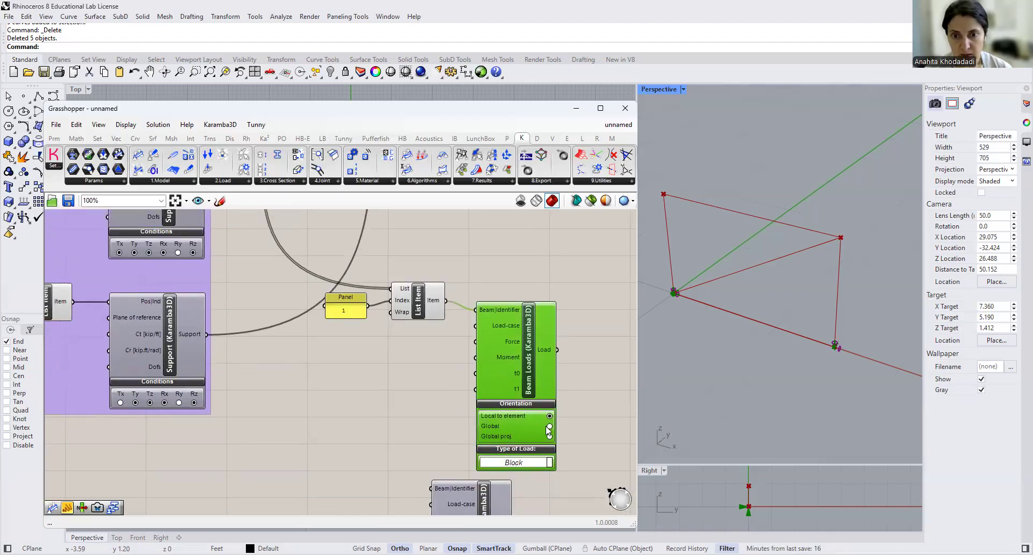
# - Create a panel containing F1 and connect it to the upper Beam Loads component's Load-case input
pyautogui.click(418, 340)
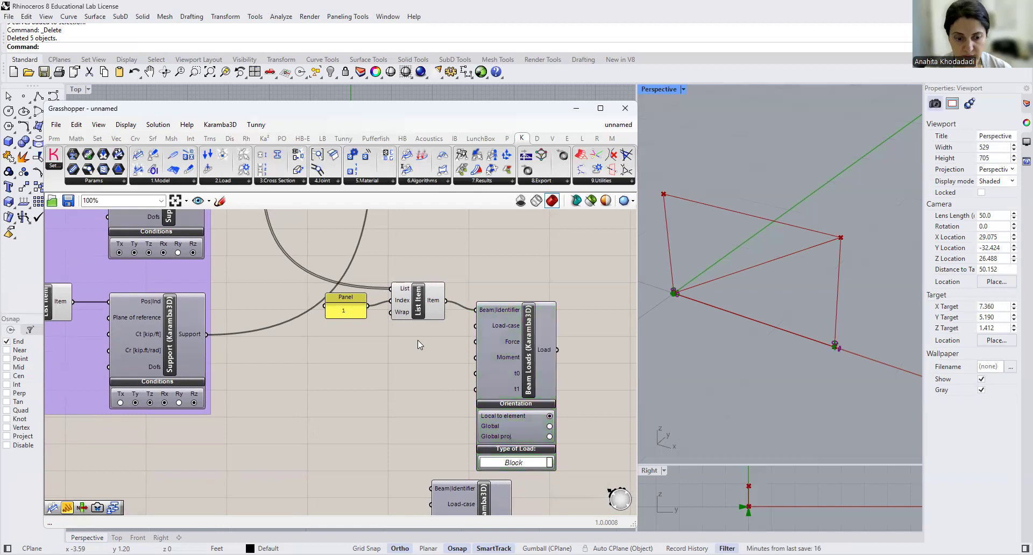
pyautogui.doubleClick(418, 340)
pyautogui.press('BackSpace')
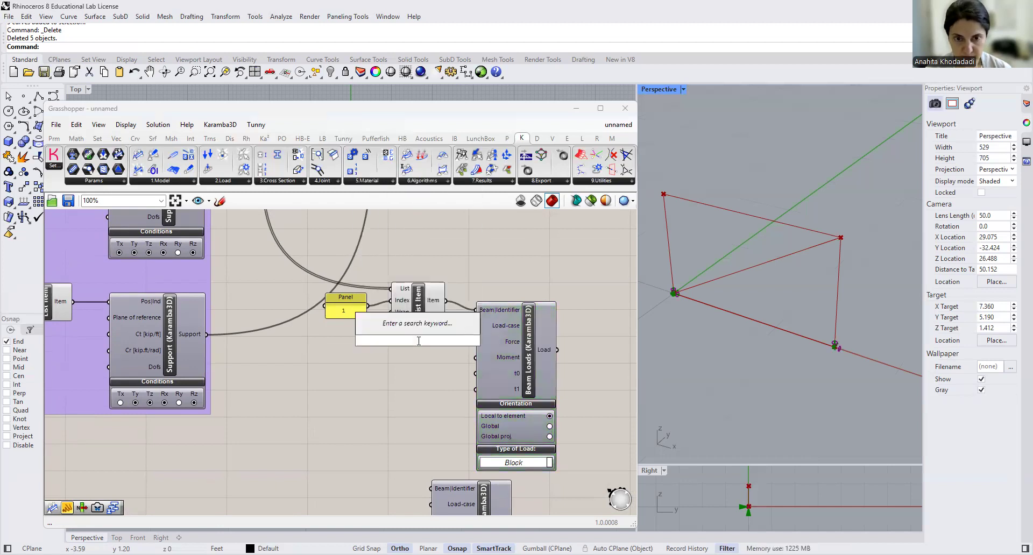
pyautogui.write('//f1')
pyautogui.press('BackSpace')
pyautogui.press('BackSpace')
pyautogui.write('F1')
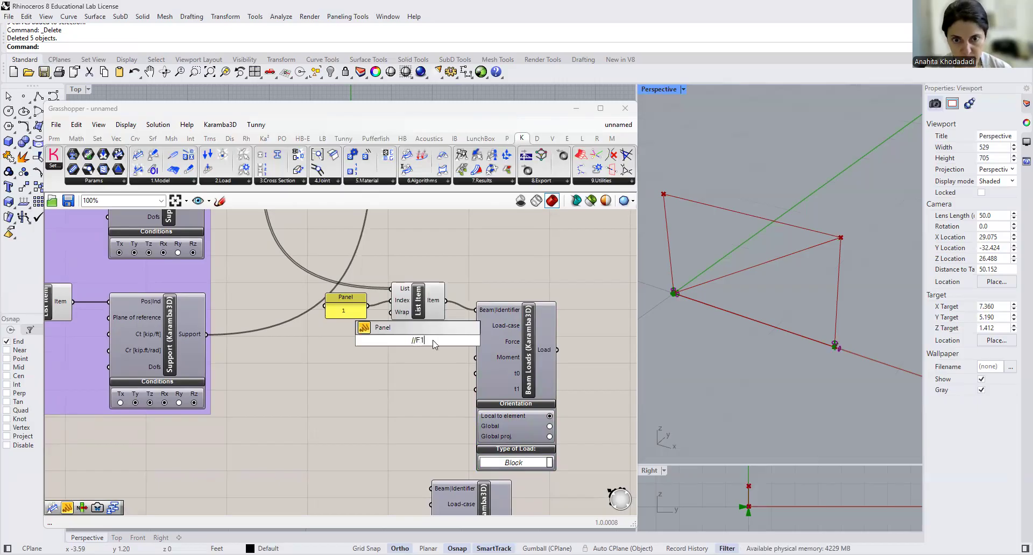
pyautogui.press('Return')
pyautogui.moveTo(428, 340); pyautogui.dragTo(476, 326)
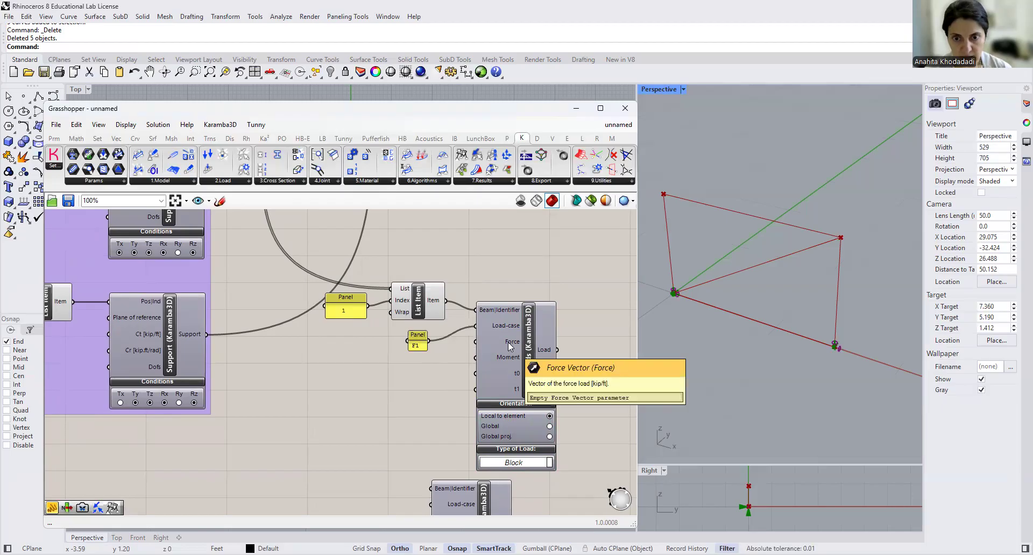
# - Feed the upper Beam Loads component's Force input with a Unit Z vector whose factor comes from a panel set to -5
pyautogui.doubleClick(415, 390)
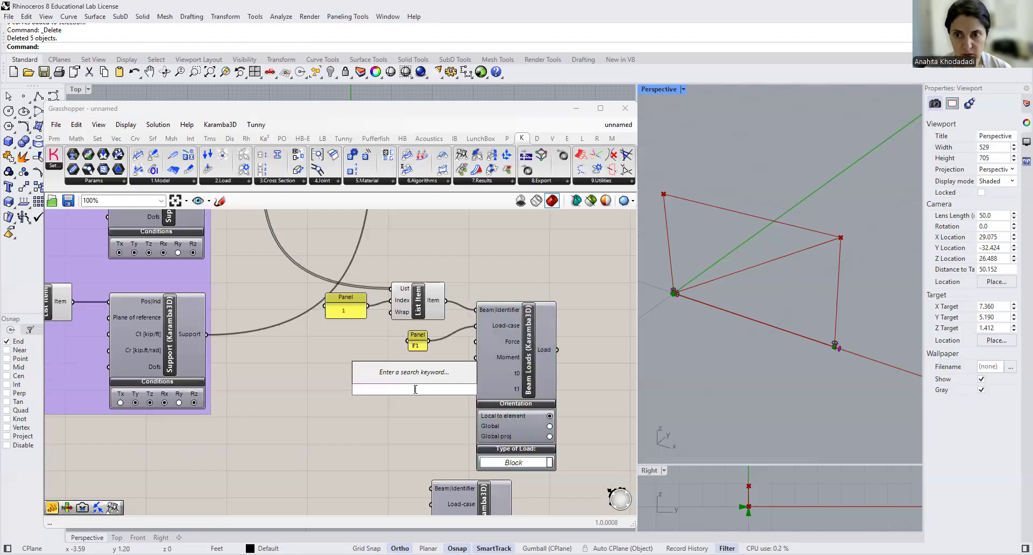
pyautogui.write('z')
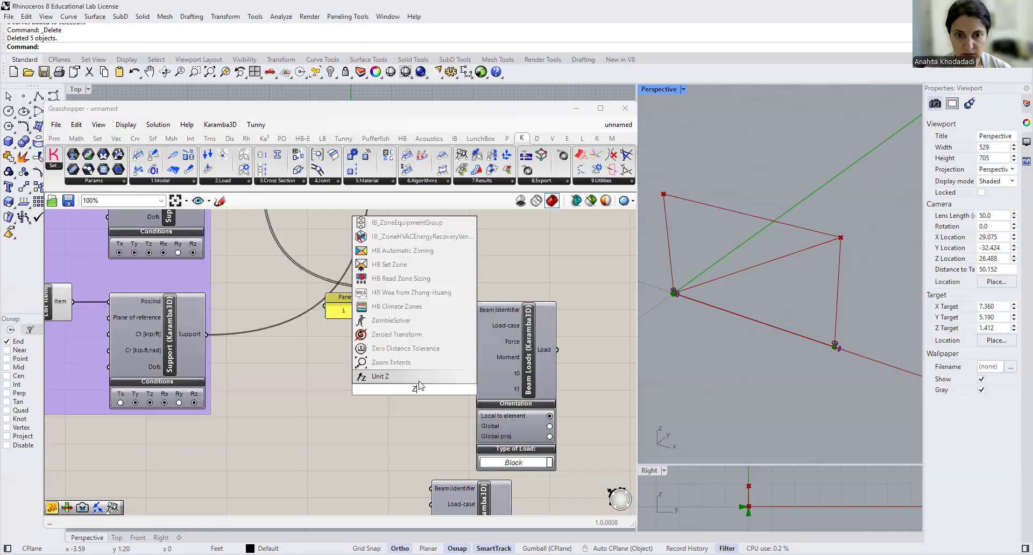
pyautogui.press('Return')
pyautogui.moveTo(411, 389); pyautogui.dragTo(476, 341)
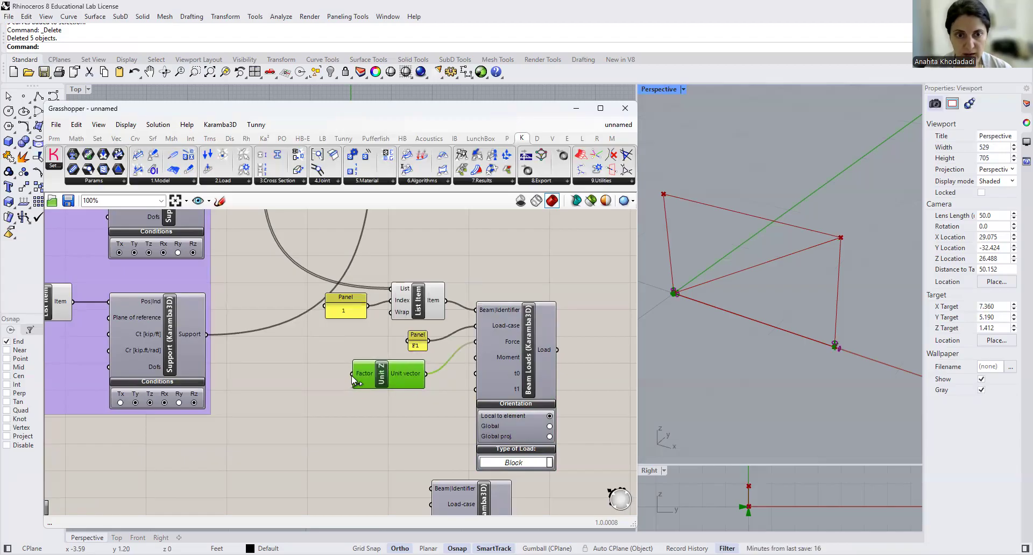
pyautogui.doubleClick(297, 377)
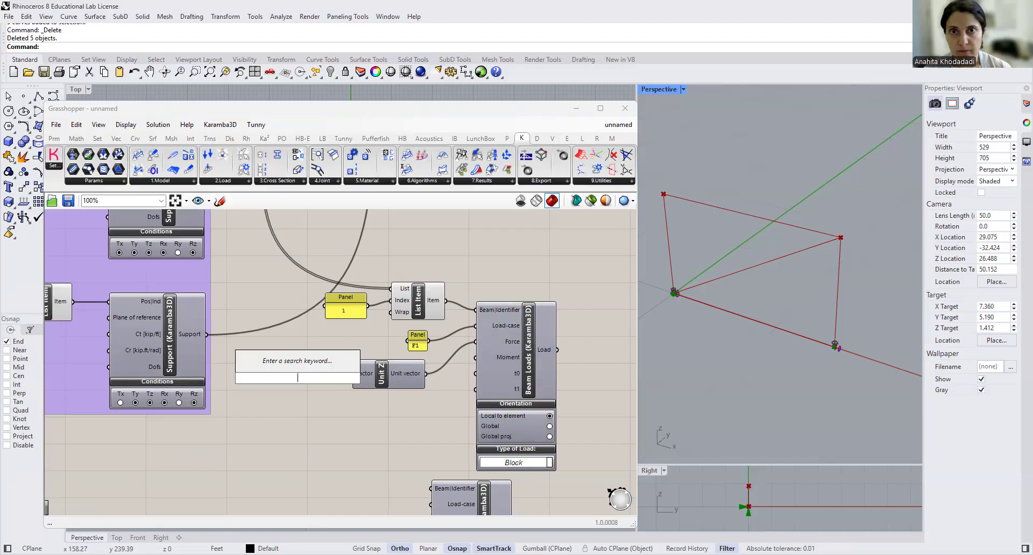
pyautogui.click(460, 51)
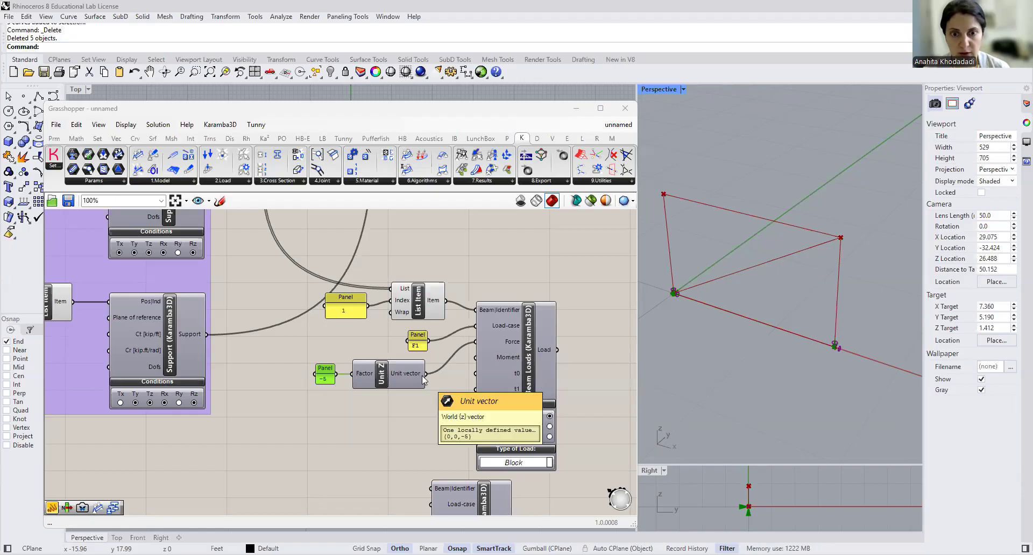
# - Connect the upper Beam Loads component's Load output to the Load input of the Assemble Model component
pyautogui.scroll(-3, 535, 362)
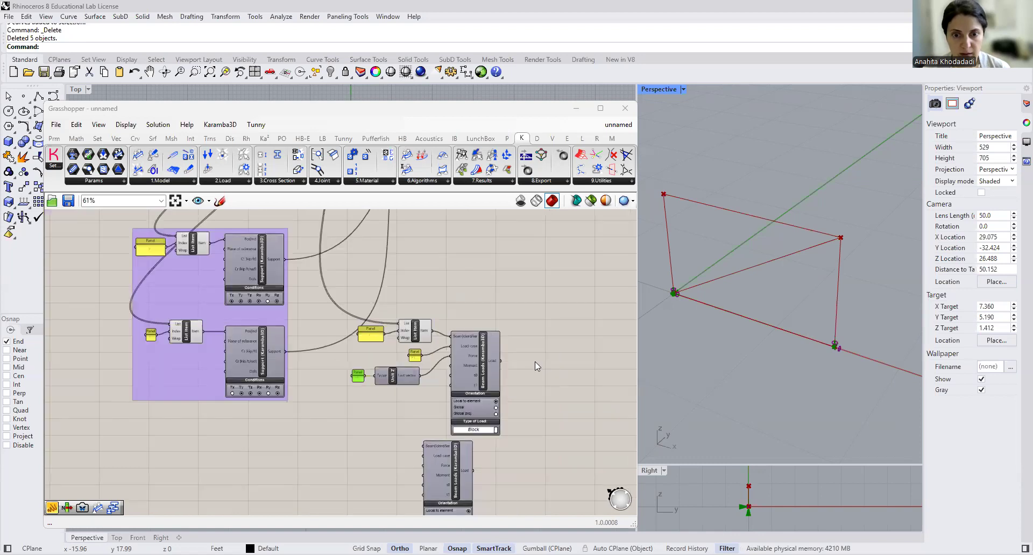
pyautogui.moveTo(534, 361); pyautogui.dragTo(405, 402, button='right')
pyautogui.moveTo(407, 408); pyautogui.dragTo(444, 402)
pyautogui.scroll(-4, 442, 402)
pyautogui.scroll(4, 438, 296)
pyautogui.moveTo(438, 296); pyautogui.dragTo(393, 235)
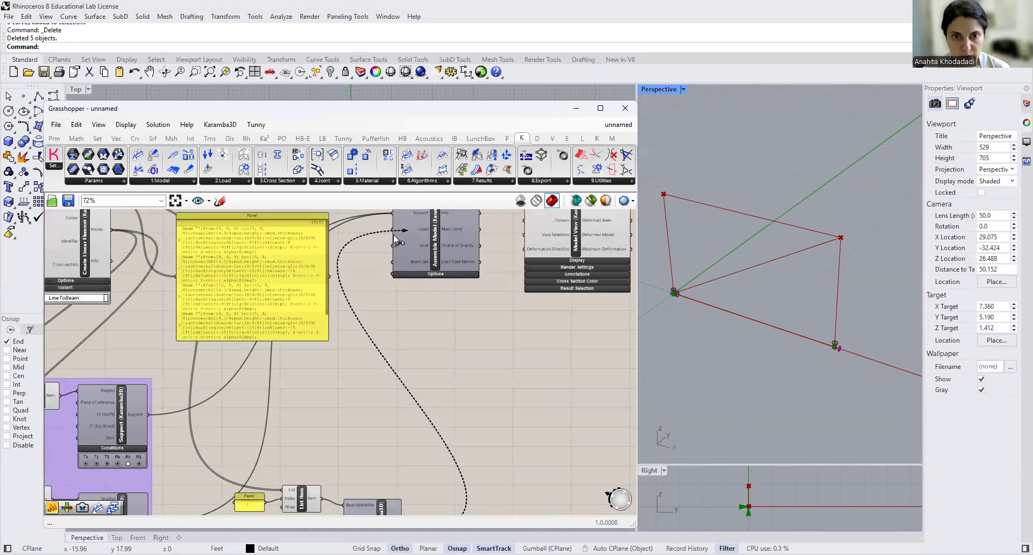
pyautogui.scroll(-4, 524, 377)
pyautogui.moveTo(532, 425); pyautogui.dragTo(550, 308, button='right')
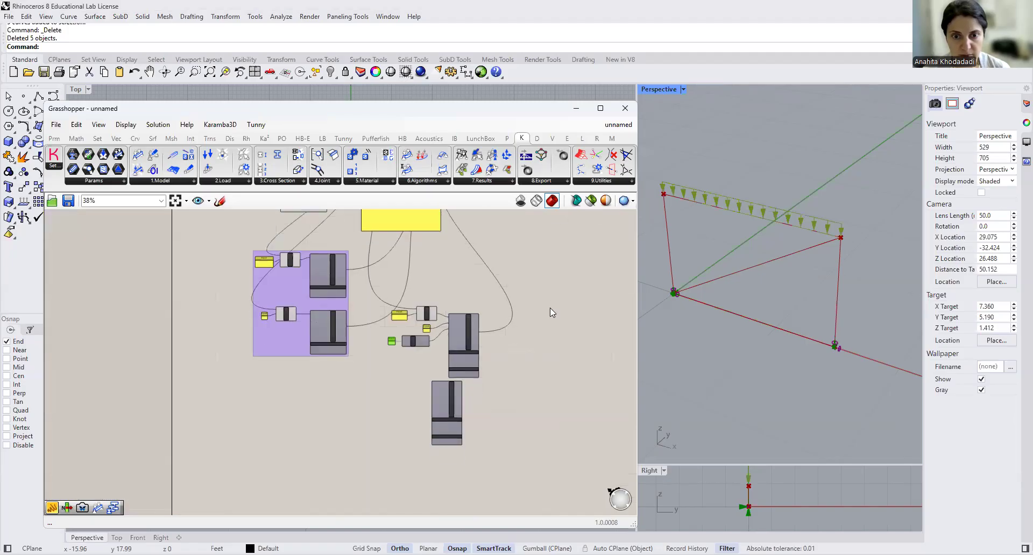
# - Set the upper Beam Loads component's orientation to Global and move the component slightly down
pyautogui.scroll(3, 538, 372)
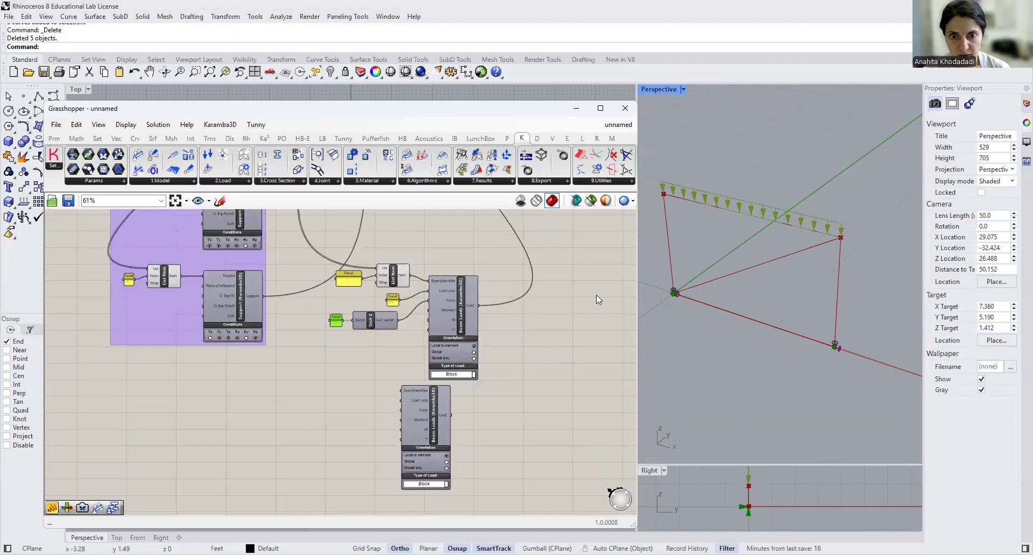
pyautogui.scroll(3, 437, 345)
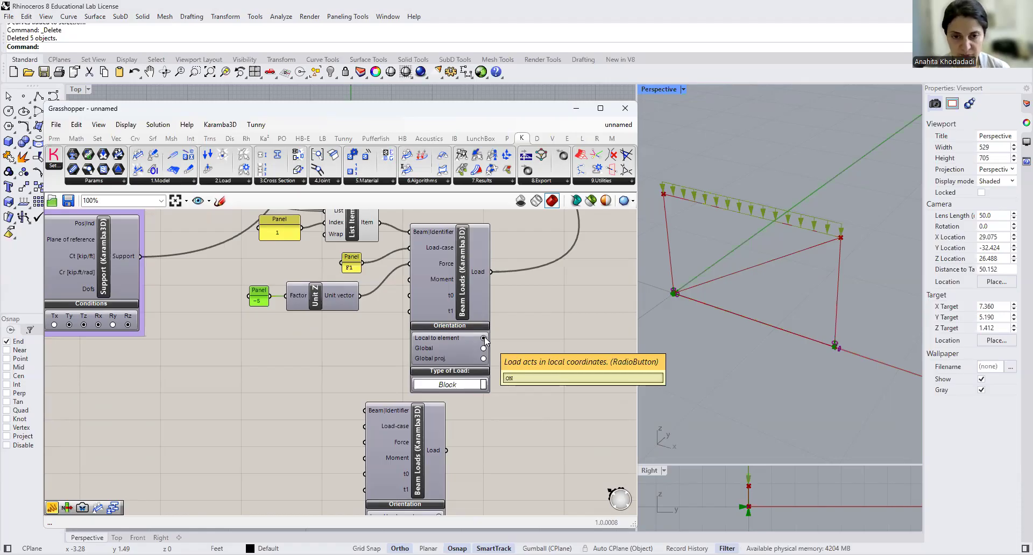
pyautogui.click(429, 349)
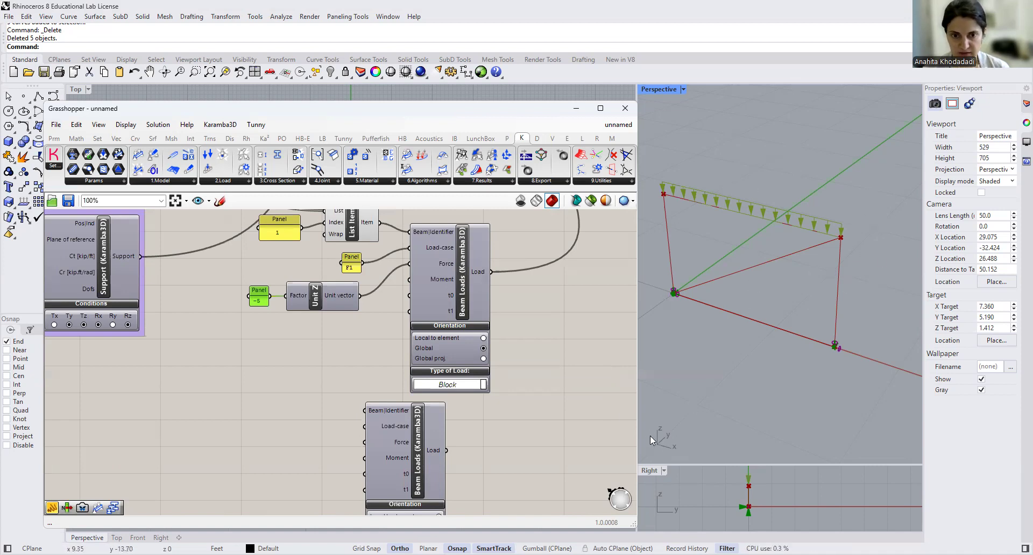
pyautogui.moveTo(458, 311); pyautogui.dragTo(459, 336)
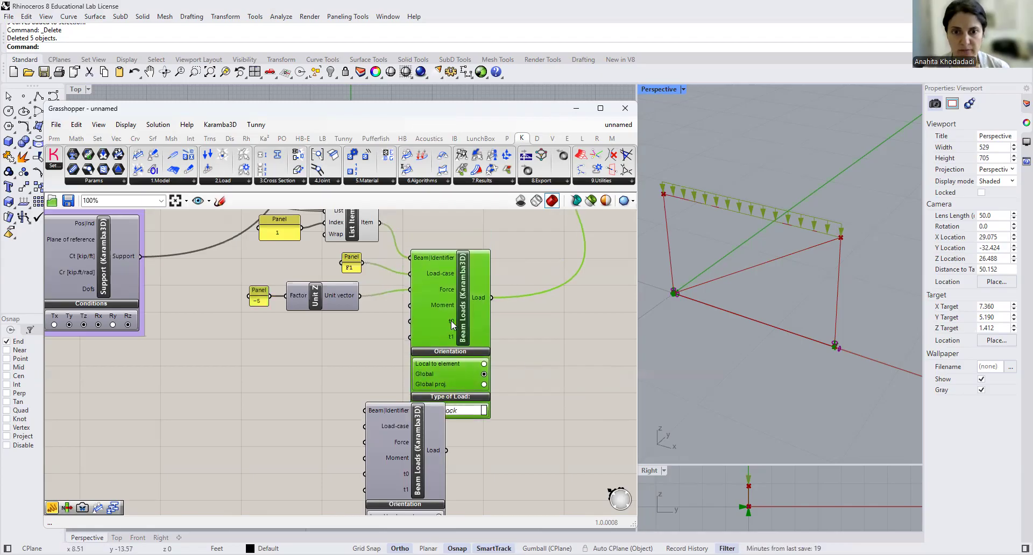
pyautogui.moveTo(451, 321)
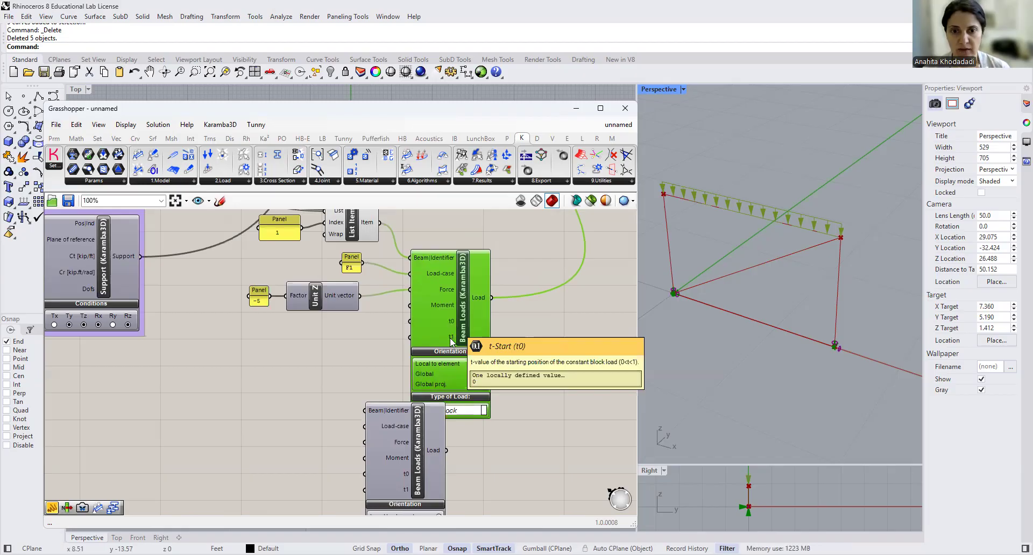
pyautogui.moveTo(451, 339)
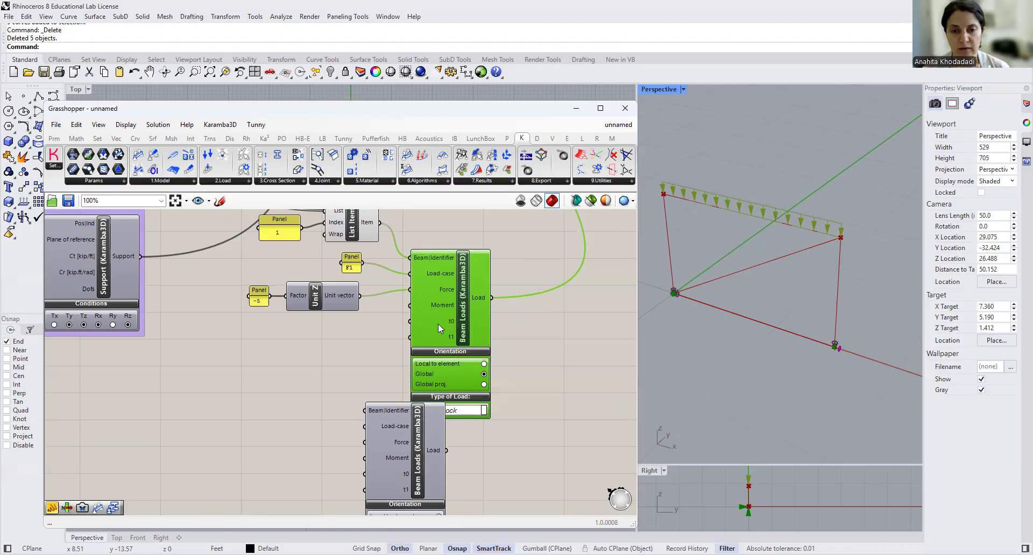
# - Move the lower Beam Loads component further down so it lines up beneath the upper one
pyautogui.scroll(-2, 491, 327)
pyautogui.moveTo(543, 366); pyautogui.dragTo(534, 323, button='right')
pyautogui.moveTo(433, 357); pyautogui.dragTo(460, 399)
pyautogui.scroll(-2, 447, 400)
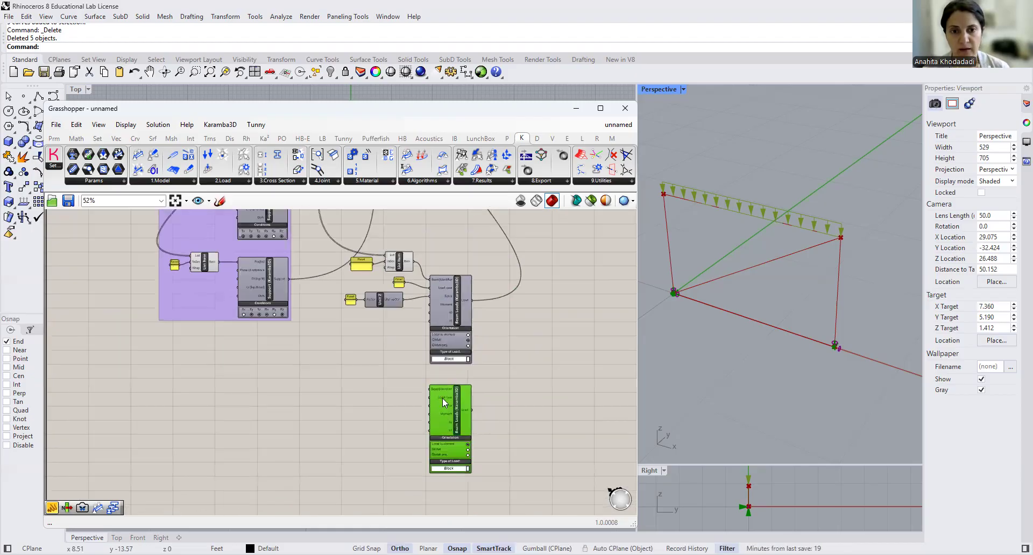
pyautogui.moveTo(386, 373); pyautogui.dragTo(399, 376, button='right')
# - Add a List Item component beside the lower Beam Loads component and connect its Item output to the Beam|Identifier input
pyautogui.scroll(3, 420, 409)
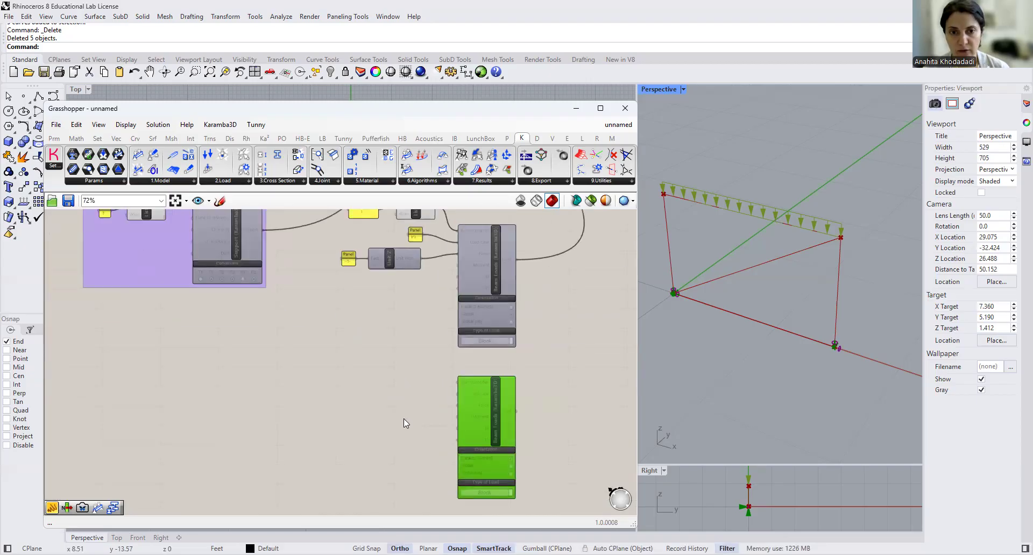
pyautogui.click(394, 396)
pyautogui.doubleClick(394, 396)
pyautogui.write('LIST ITE')
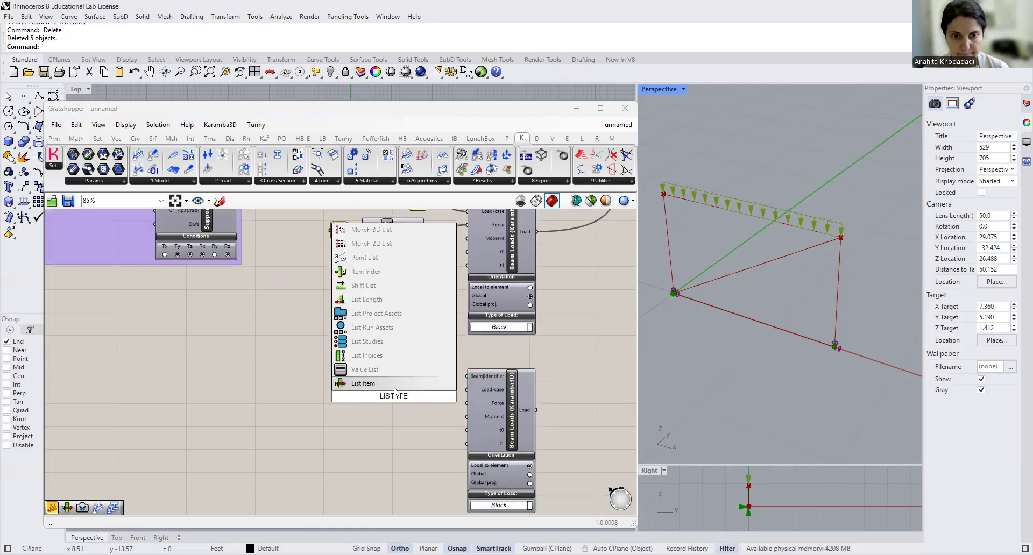
pyautogui.press('Return')
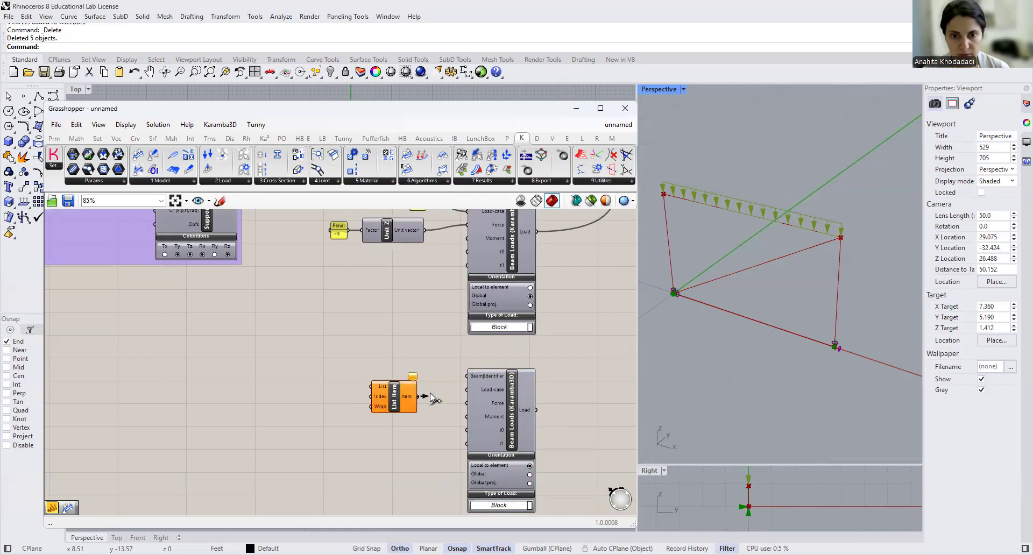
pyautogui.scroll(-5, 459, 380)
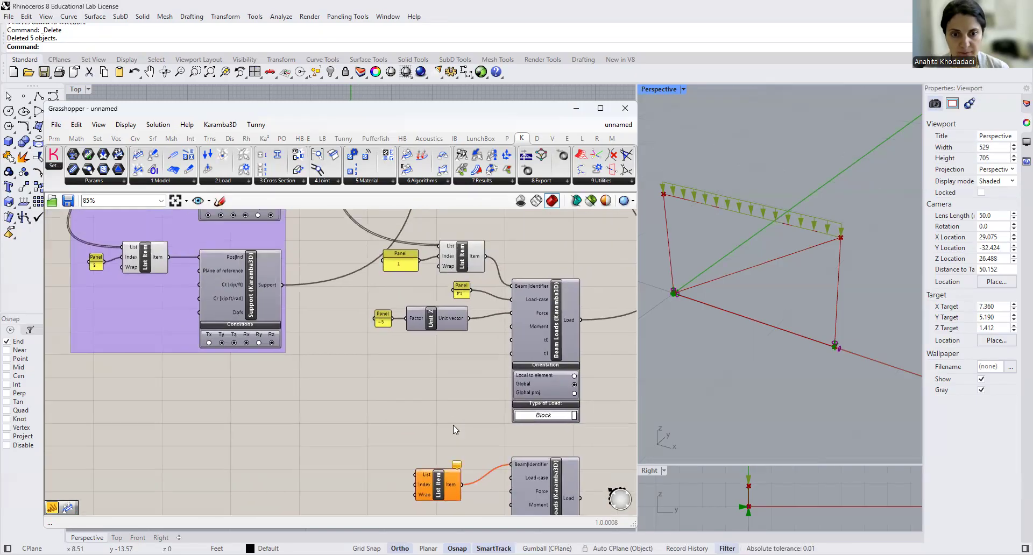
# - Connect the Element output of Create Linear Element to the List input of the new List Item component
pyautogui.moveTo(399, 288); pyautogui.dragTo(379, 410, button='right')
pyautogui.scroll(5, 304, 279)
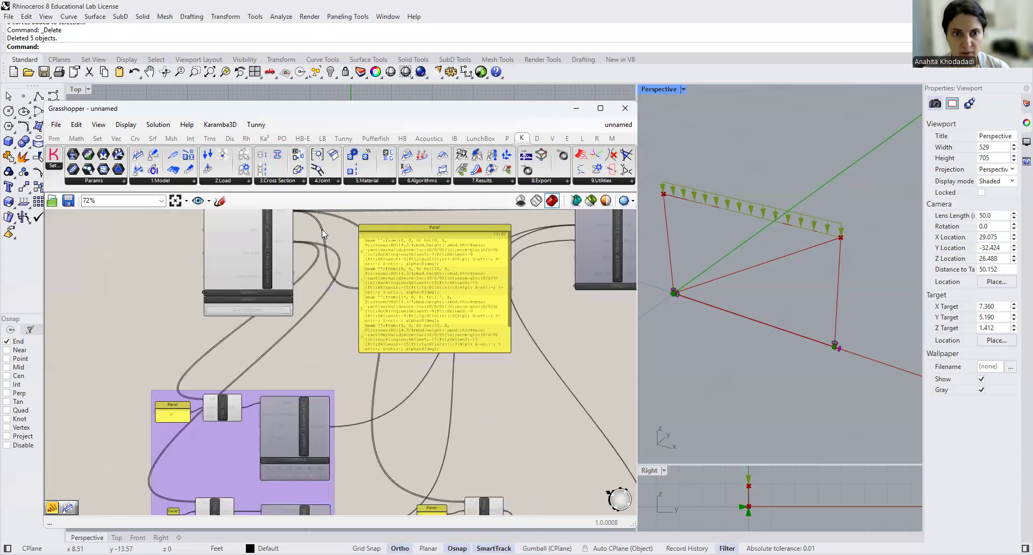
pyautogui.scroll(-2, 344, 297)
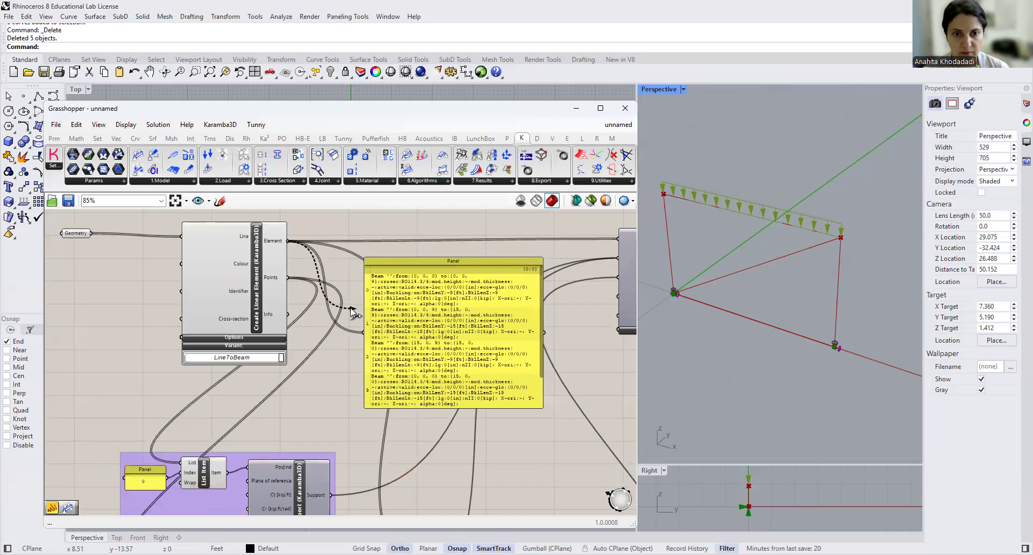
pyautogui.scroll(-12, 351, 308)
pyautogui.scroll(14, 395, 435)
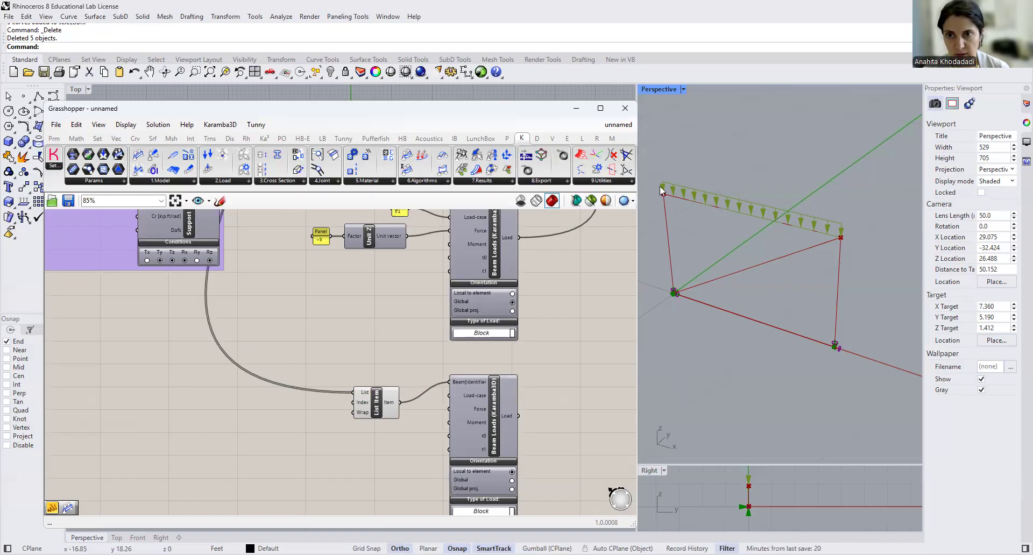
# - Create a small panel containing 0 and connect it to the Index input of the lower List Item component
pyautogui.scroll(-5, 526, 280)
pyautogui.moveTo(461, 312); pyautogui.dragTo(516, 505, button='right')
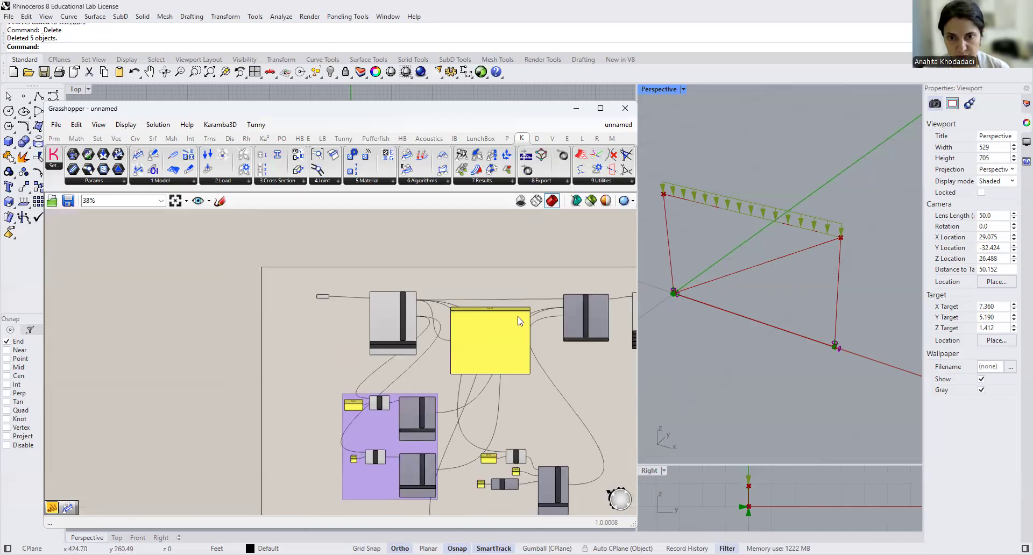
pyautogui.scroll(5, 518, 321)
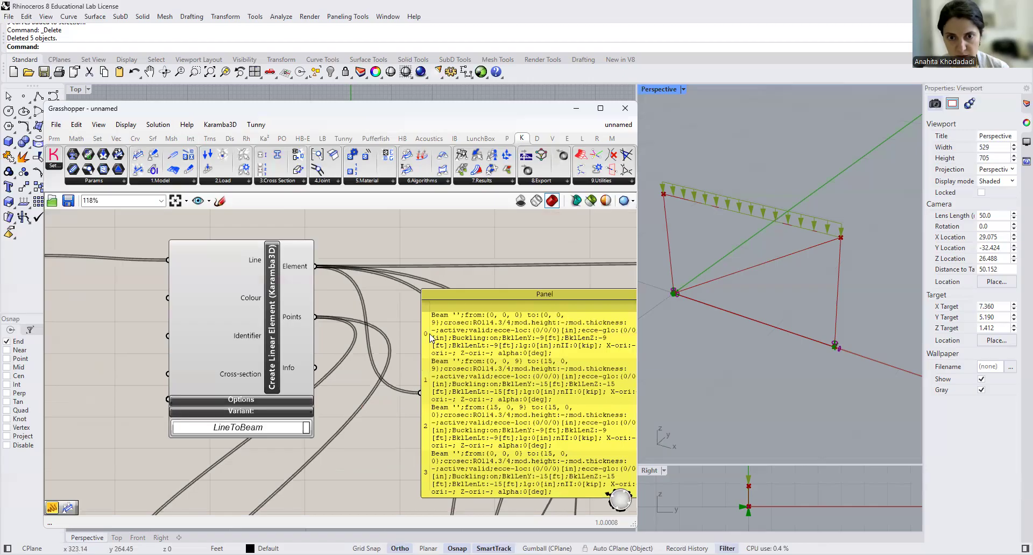
pyautogui.scroll(-5, 480, 414)
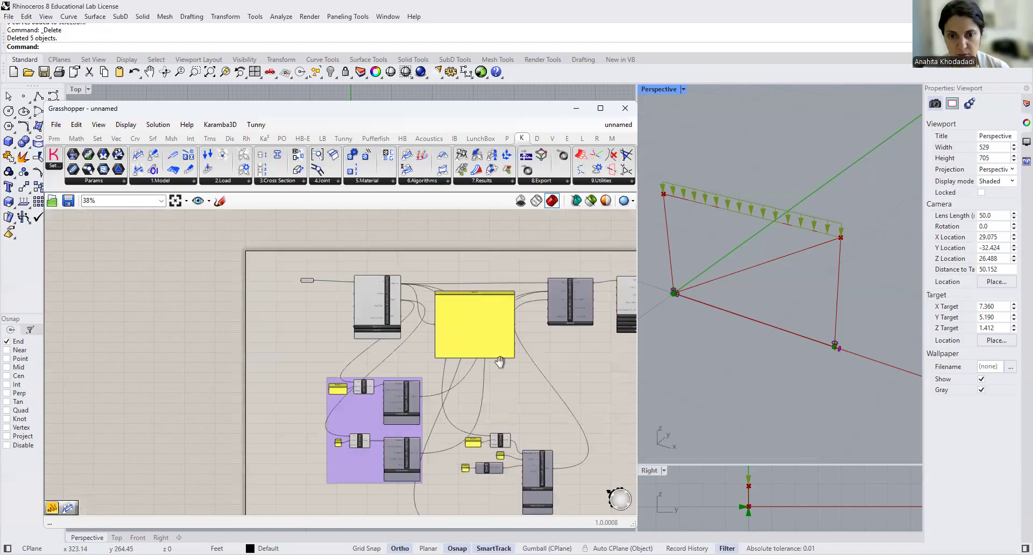
pyautogui.scroll(4, 453, 397)
pyautogui.doubleClick(456, 388)
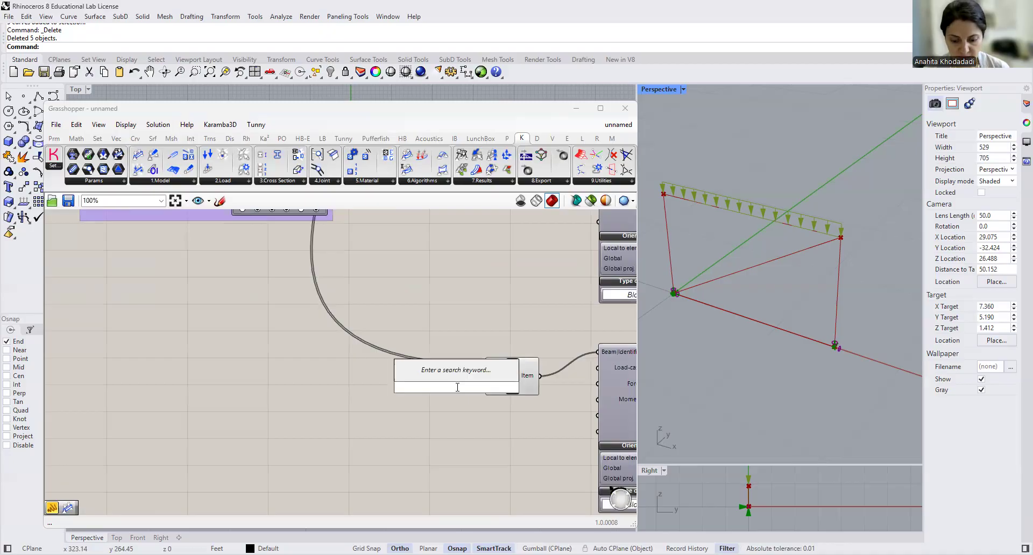
pyautogui.write('//')
pyautogui.press('Return')
pyautogui.doubleClick(456, 387)
pyautogui.write('0')
pyautogui.click(480, 351)
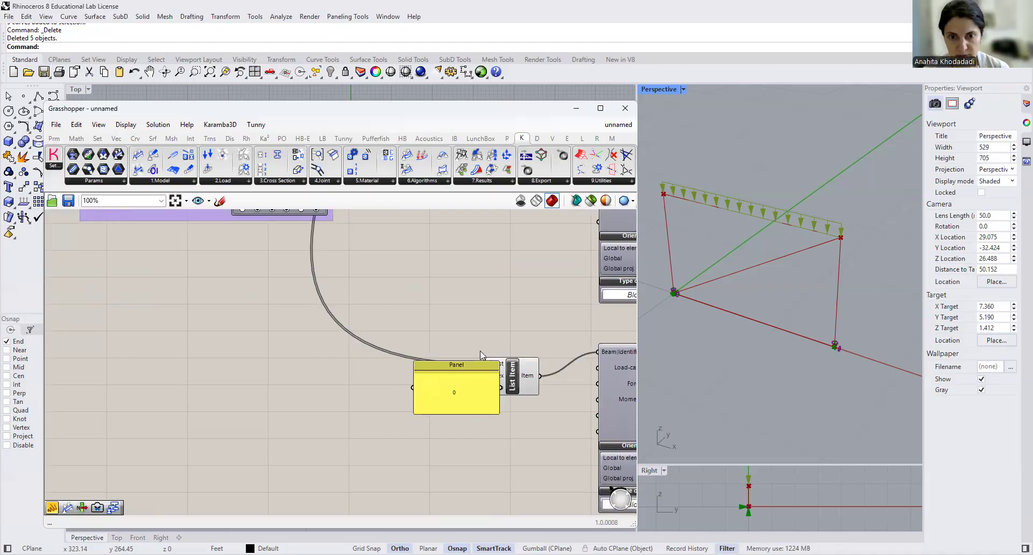
pyautogui.moveTo(495, 412); pyautogui.dragTo(486, 376)
# - Create a small panel containing F2 and connect it to the lower Beam Loads component's Load-case input
pyautogui.moveTo(490, 432); pyautogui.dragTo(332, 421, button='right')
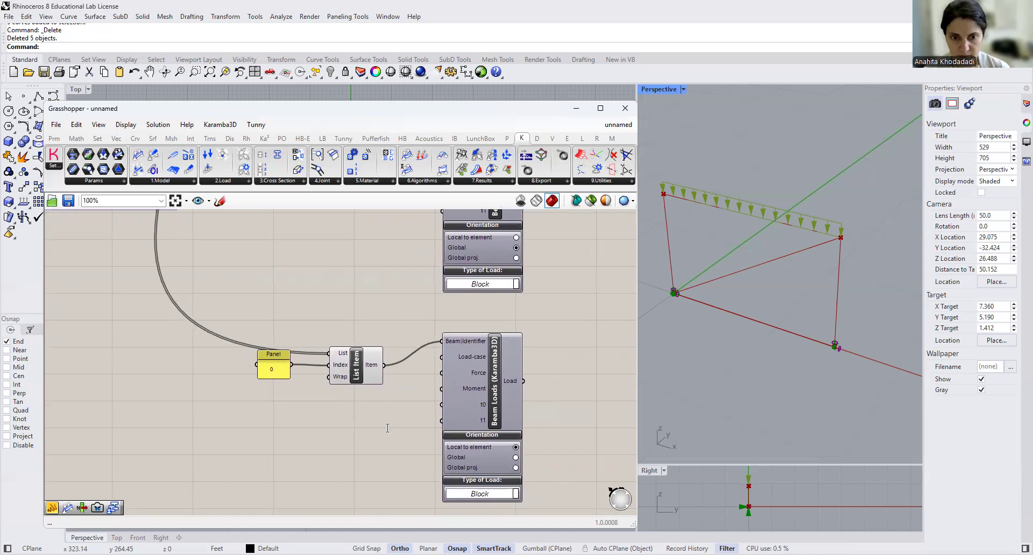
pyautogui.press('F2')
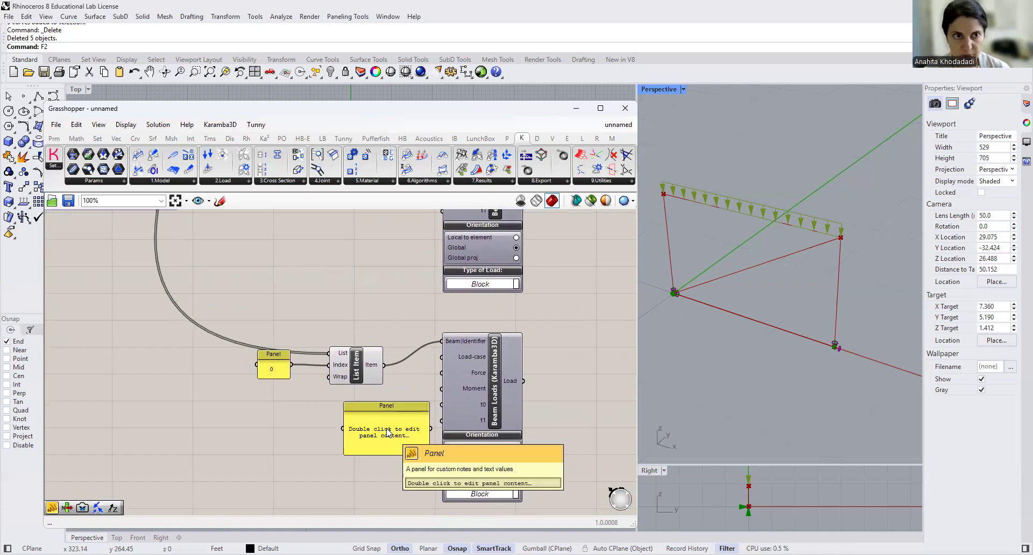
pyautogui.doubleClick(399, 437)
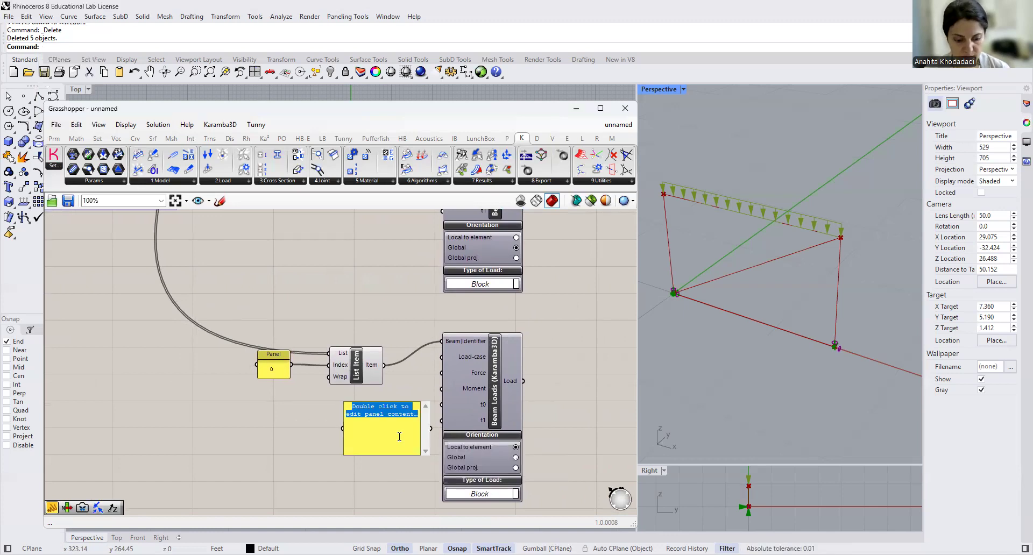
pyautogui.write('F2')
pyautogui.press('Return')
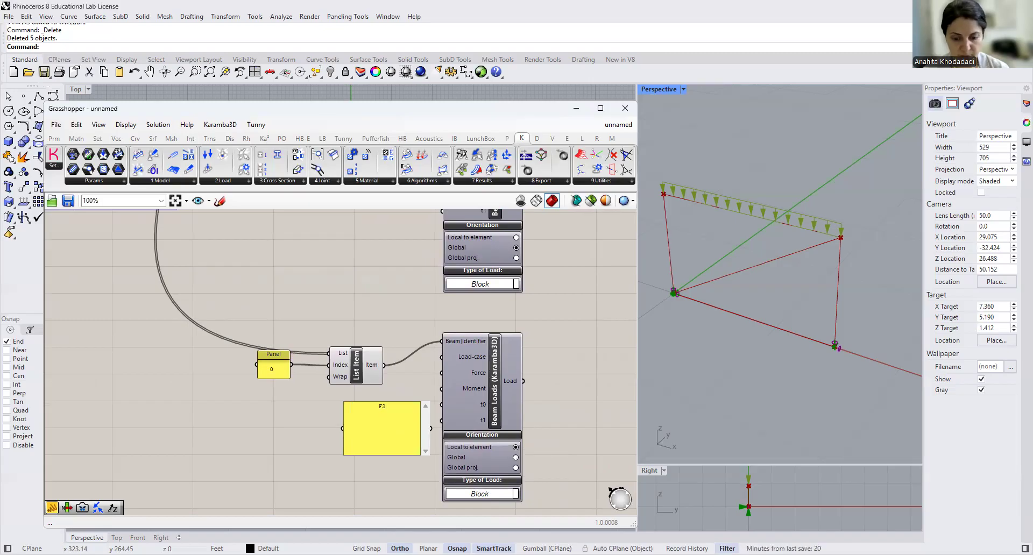
pyautogui.click(405, 382)
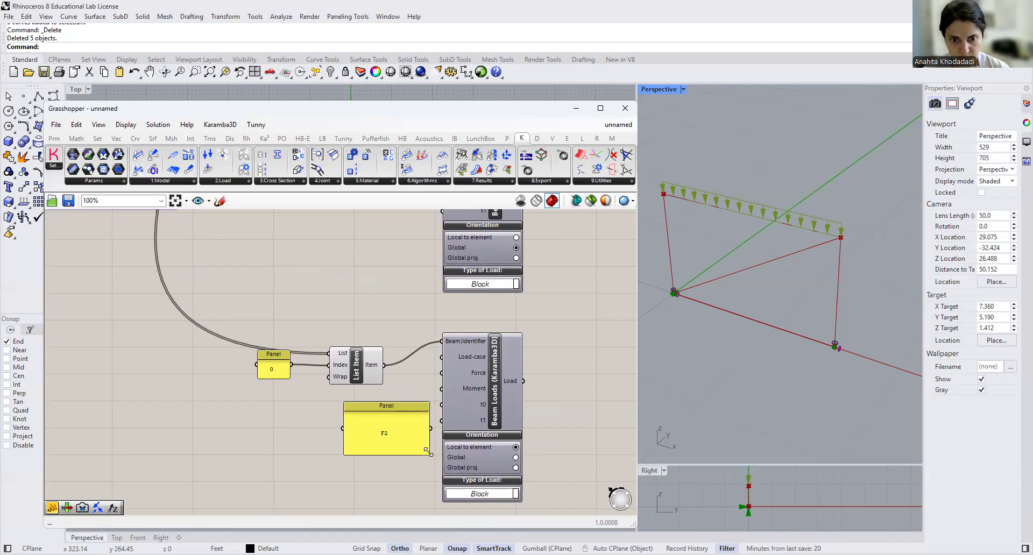
pyautogui.moveTo(409, 446); pyautogui.dragTo(441, 356)
pyautogui.moveTo(364, 413); pyautogui.dragTo(362, 410)
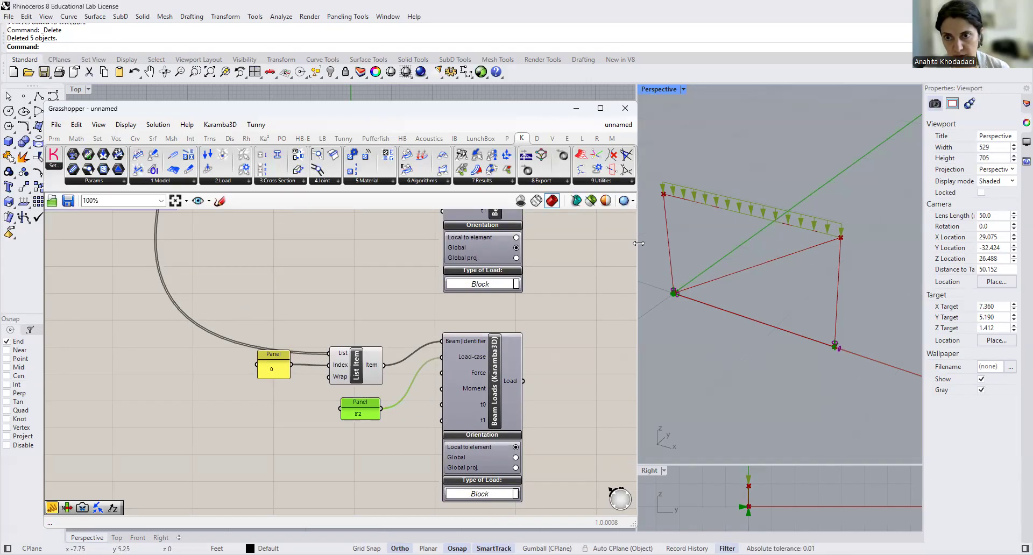
# - Add a Unit X vector component below the F2 panel and connect its output to the lower Beam Loads component's Force input
pyautogui.click(373, 470)
pyautogui.doubleClick(374, 470)
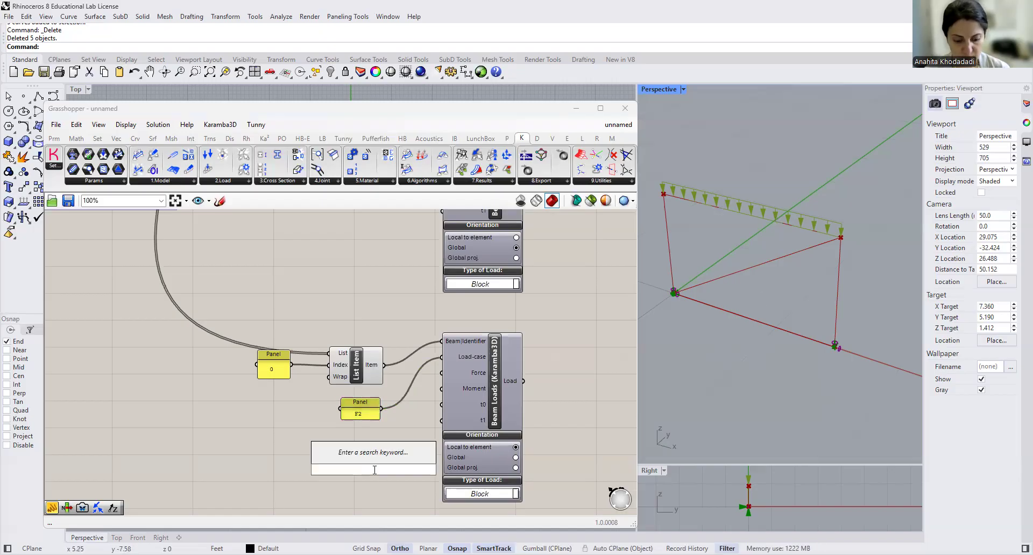
pyautogui.write('UNIT X')
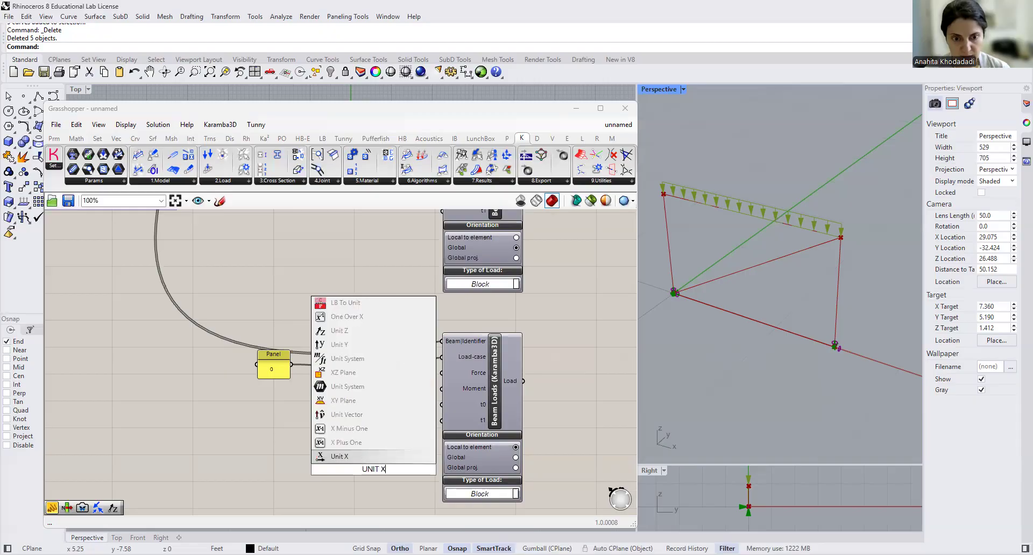
pyautogui.press('Return')
pyautogui.moveTo(399, 437); pyautogui.dragTo(435, 375)
# - Create a small panel containing 2 and connect it to the Unit X component's Factor input
pyautogui.moveTo(422, 467); pyautogui.dragTo(523, 437, button='right')
pyautogui.click(372, 418)
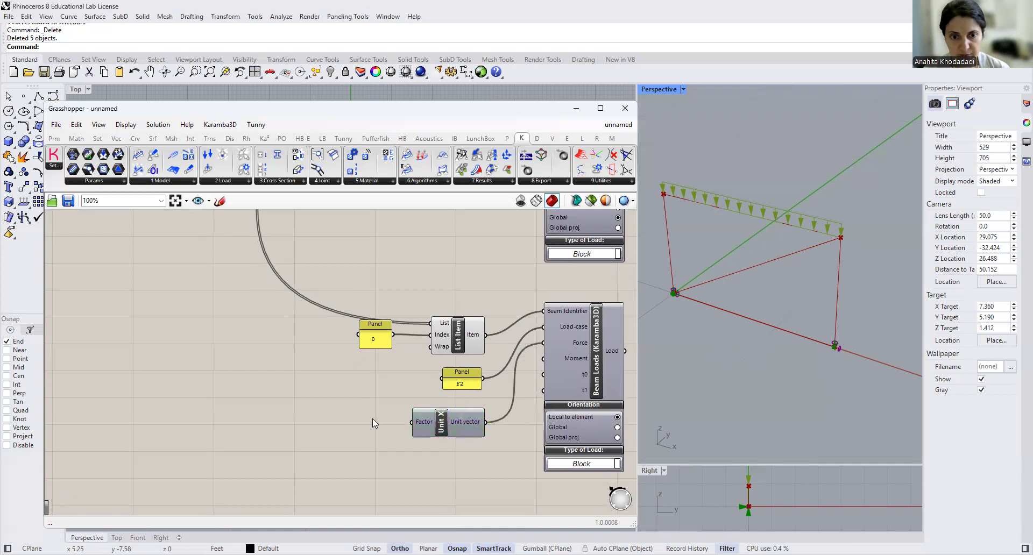
pyautogui.doubleClick(373, 419)
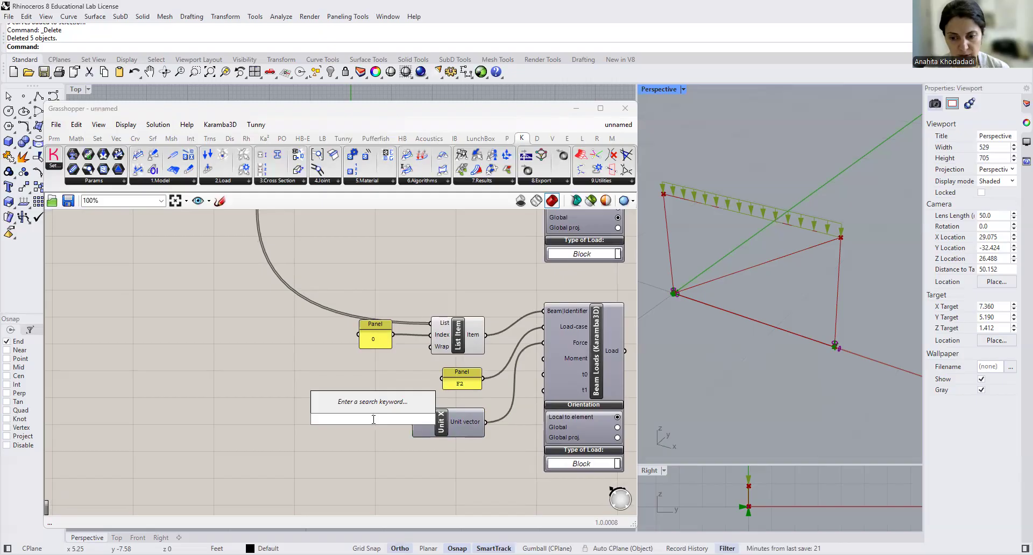
pyautogui.write('//2')
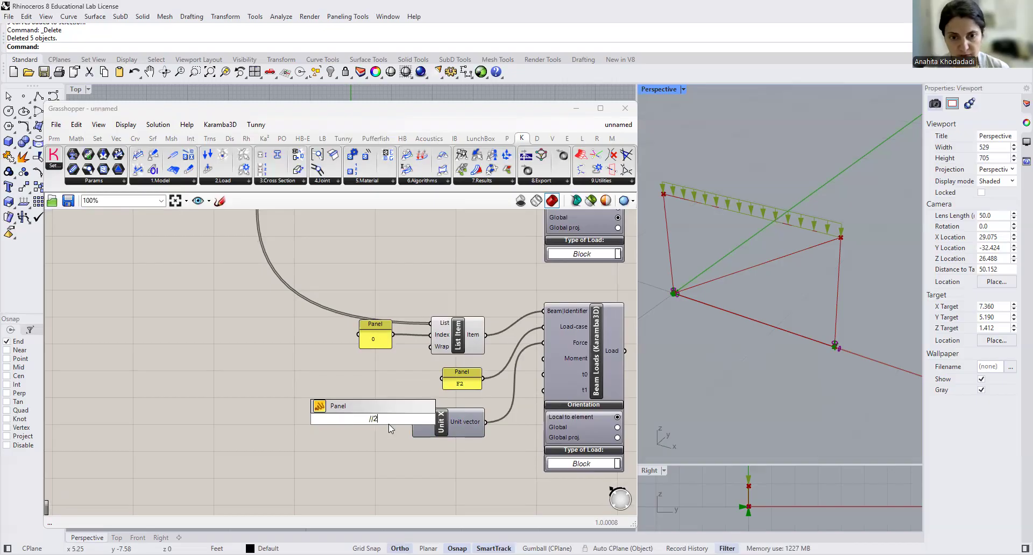
pyautogui.press('Return')
# - Connect the lower Beam Loads component's Load output to Assemble Model's Load input, keeping the existing load connection
pyautogui.moveTo(444, 450); pyautogui.dragTo(231, 472, button='right')
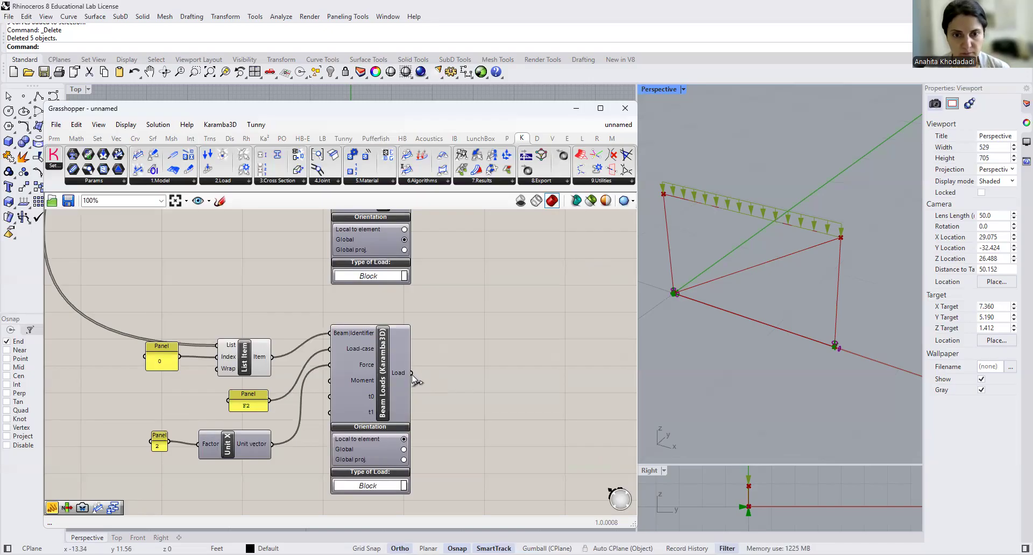
pyautogui.moveTo(412, 373); pyautogui.dragTo(475, 245)
pyautogui.scroll(-7, 457, 372)
pyautogui.scroll(5, 435, 245)
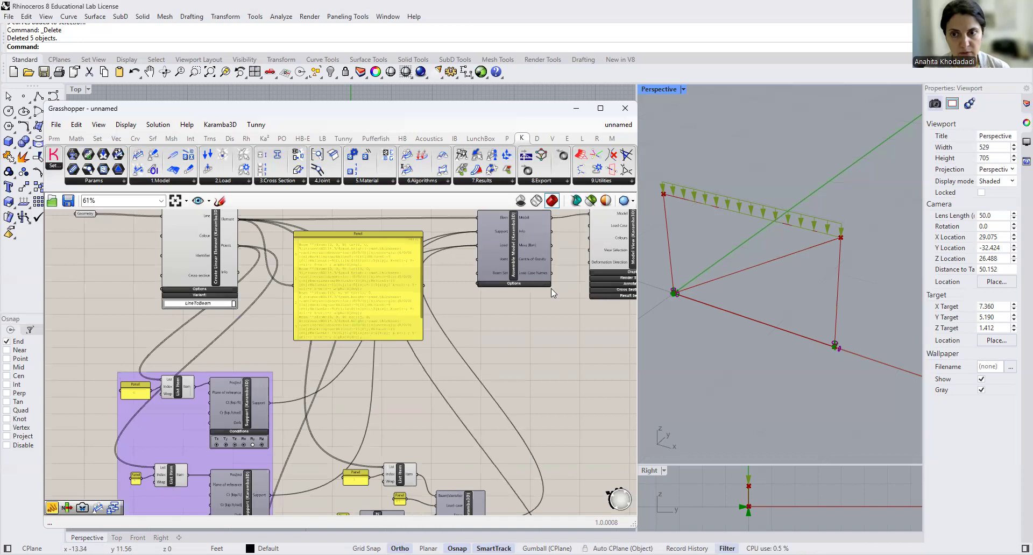
# - Flatten the Load input of the Assemble Model component
pyautogui.scroll(5, 485, 291)
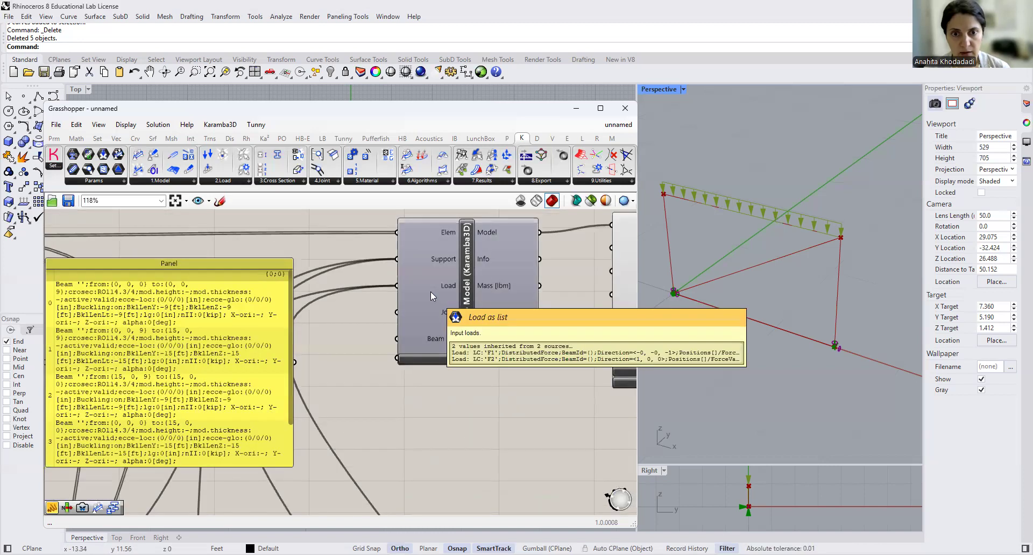
pyautogui.rightClick(412, 287)
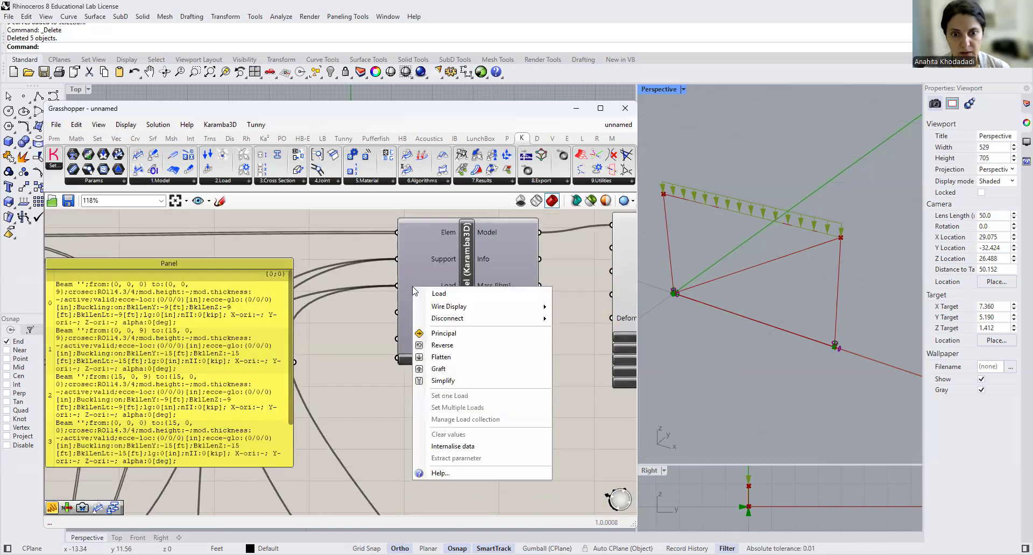
pyautogui.click(429, 357)
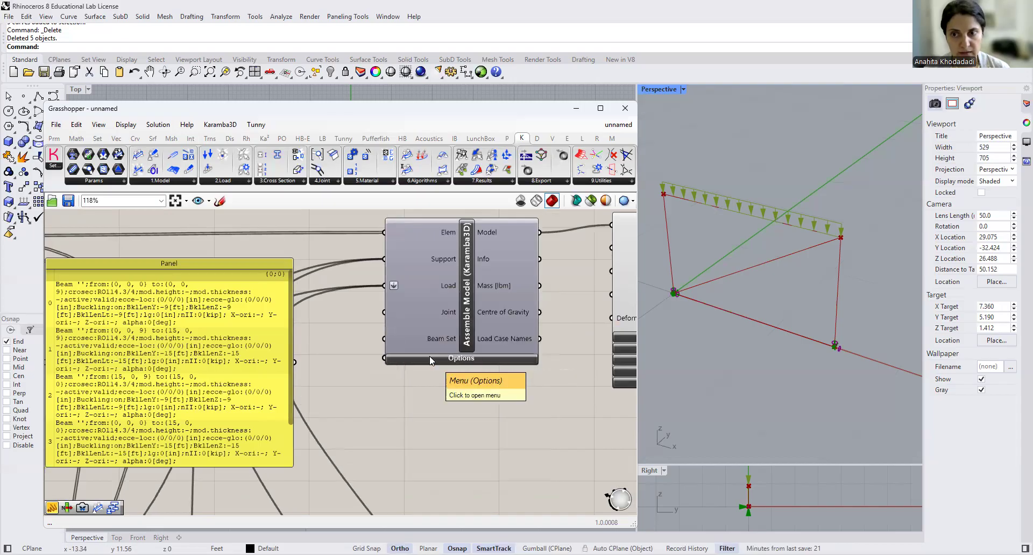
# - Move Model View farther from Assemble Model, expand its Result Selection and set the load case combination to F2
pyautogui.scroll(-5, 429, 356)
pyautogui.moveTo(474, 407); pyautogui.dragTo(423, 359, button='right')
pyautogui.scroll(2, 491, 267)
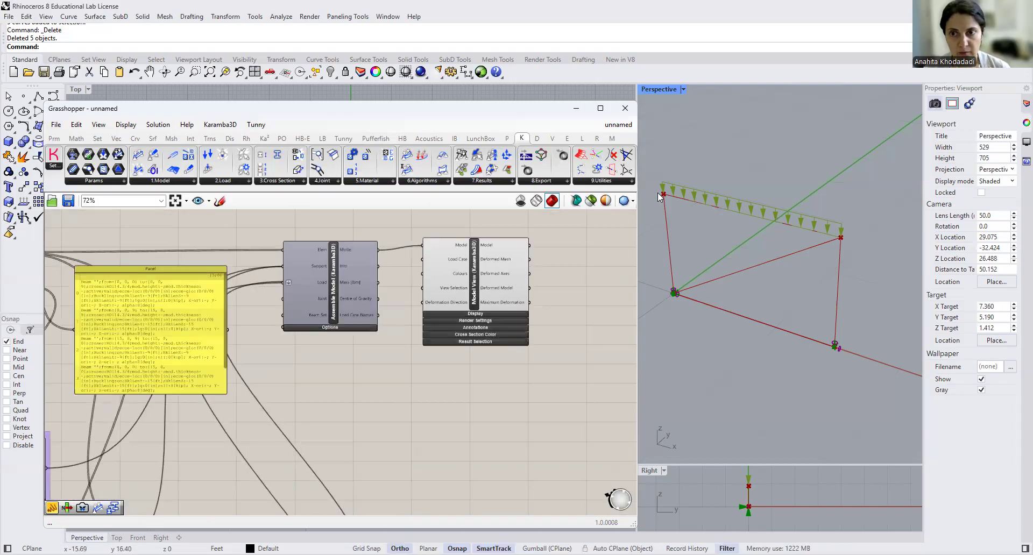
pyautogui.scroll(1, 475, 348)
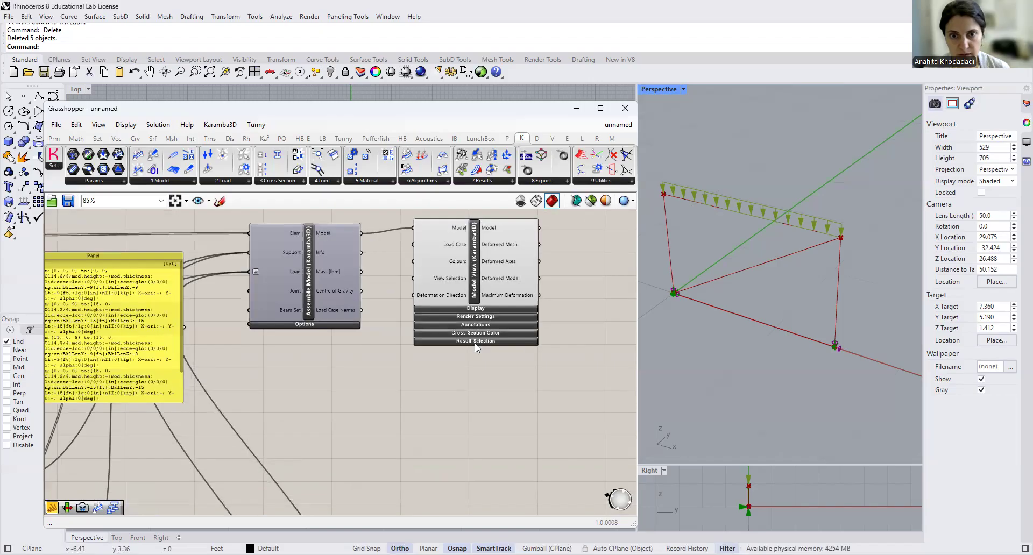
pyautogui.moveTo(471, 289); pyautogui.dragTo(533, 290)
pyautogui.click(562, 344)
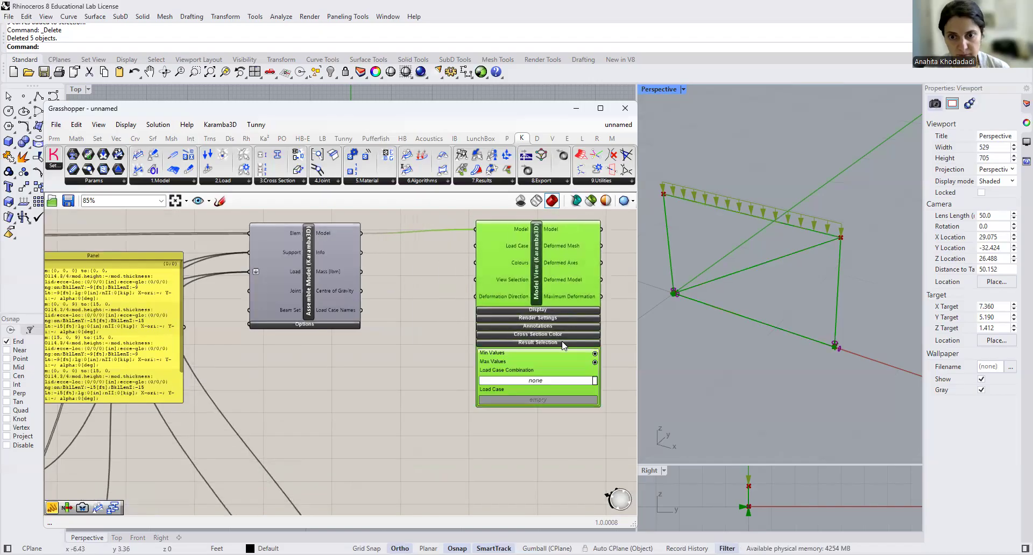
pyautogui.click(528, 382)
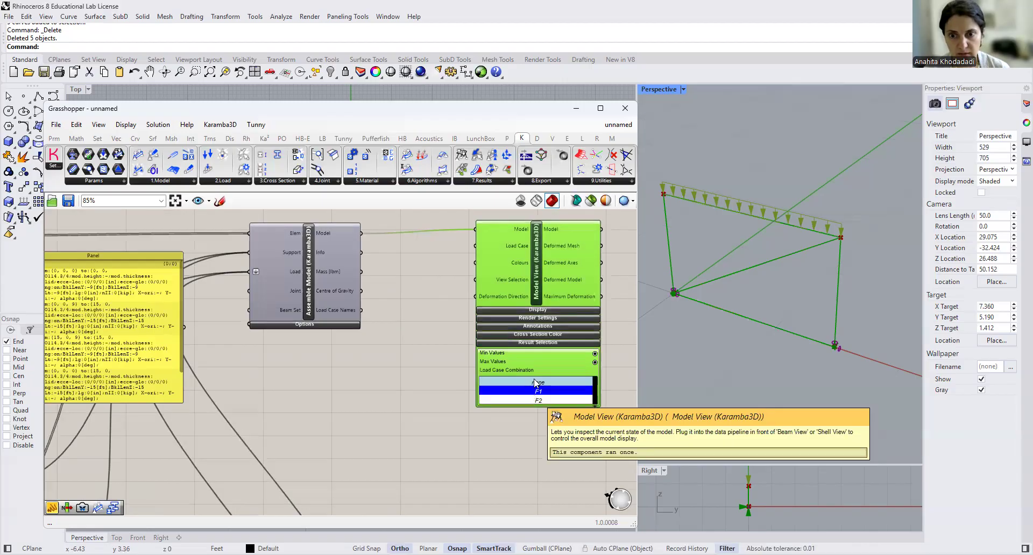
pyautogui.click(537, 400)
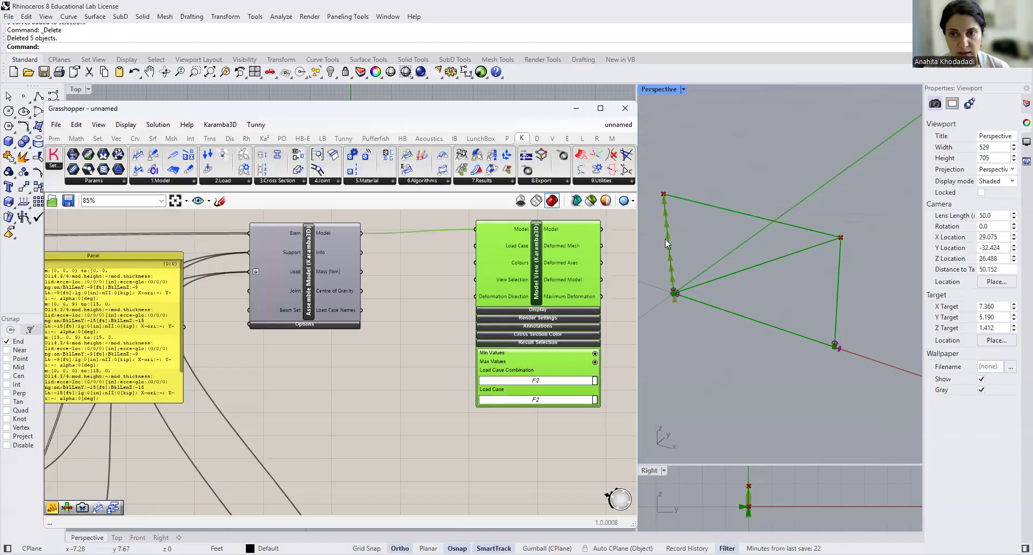
# - Set the orientation of the lower (F2) Beam Loads component to Global and check the load arrows on the frame
pyautogui.scroll(-5, 455, 368)
pyautogui.scroll(3, 429, 358)
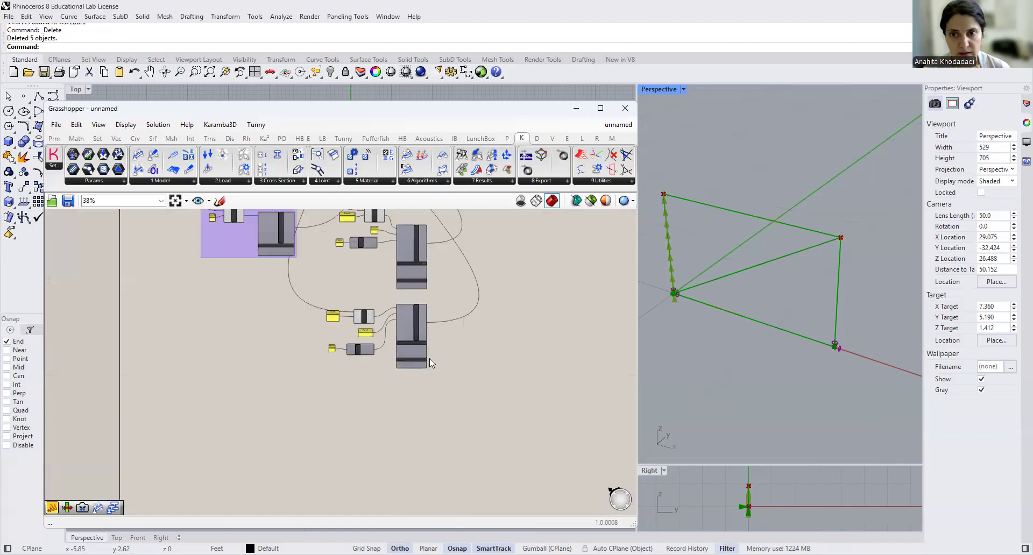
pyautogui.scroll(5, 430, 359)
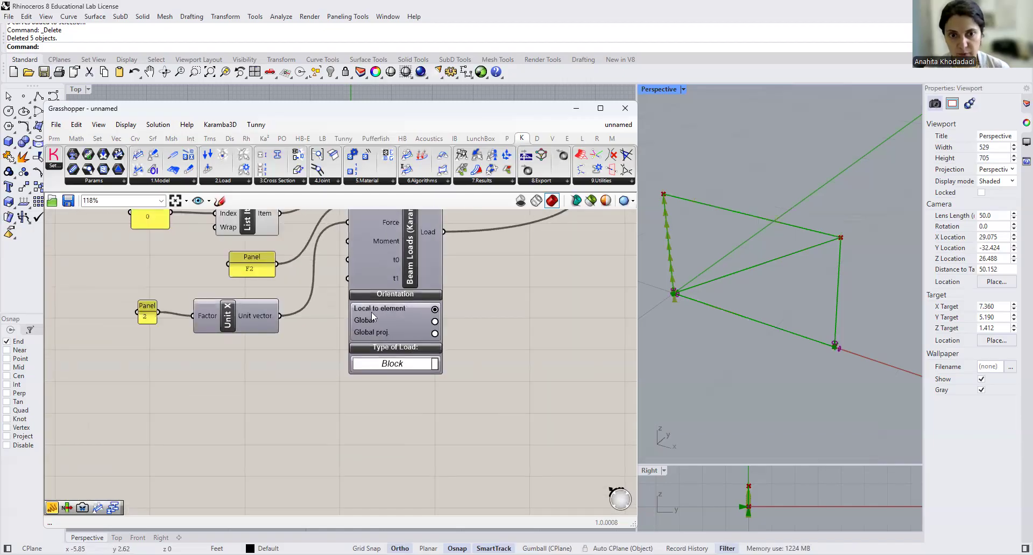
pyautogui.scroll(1, 371, 312)
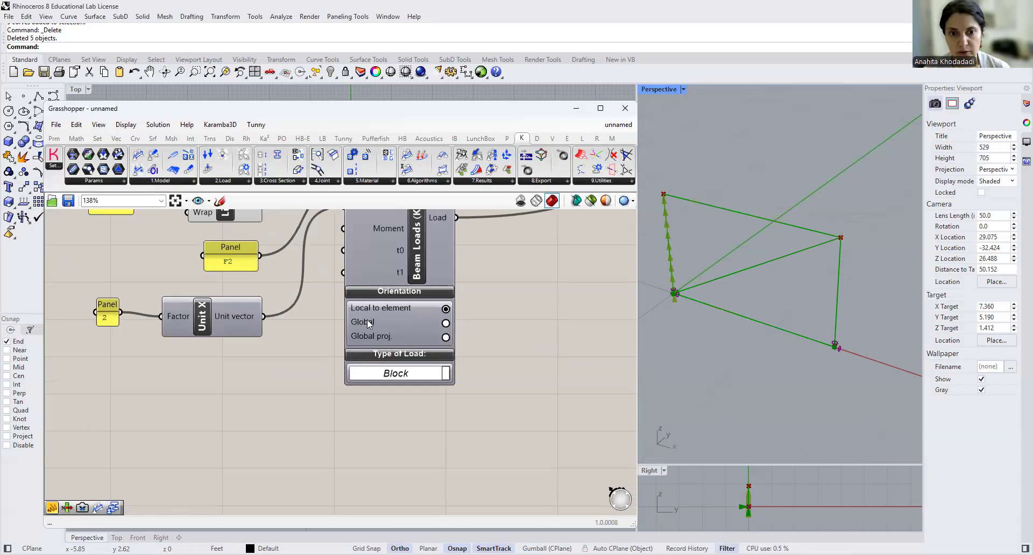
pyautogui.click(444, 325)
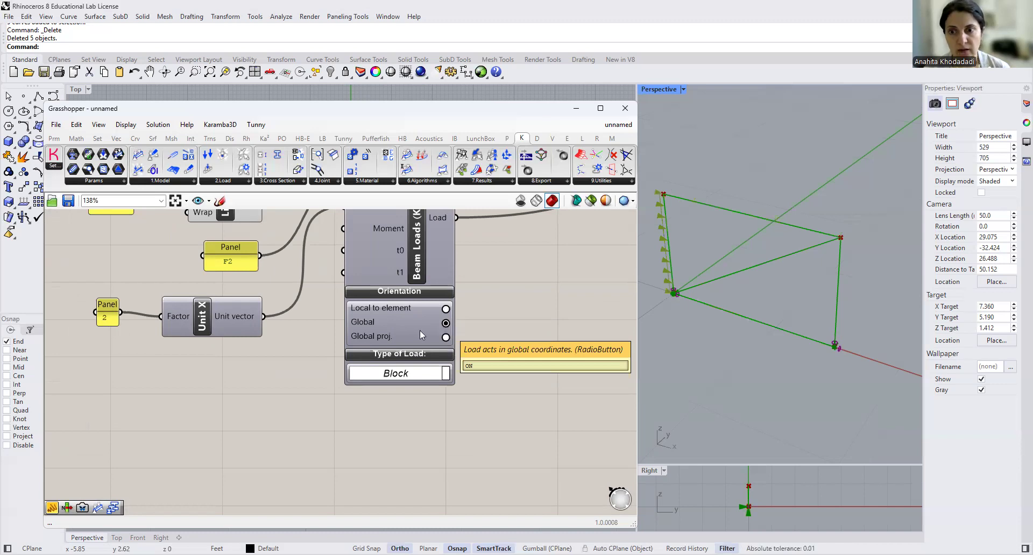
pyautogui.moveTo(673, 317); pyautogui.dragTo(687, 339, button='right')
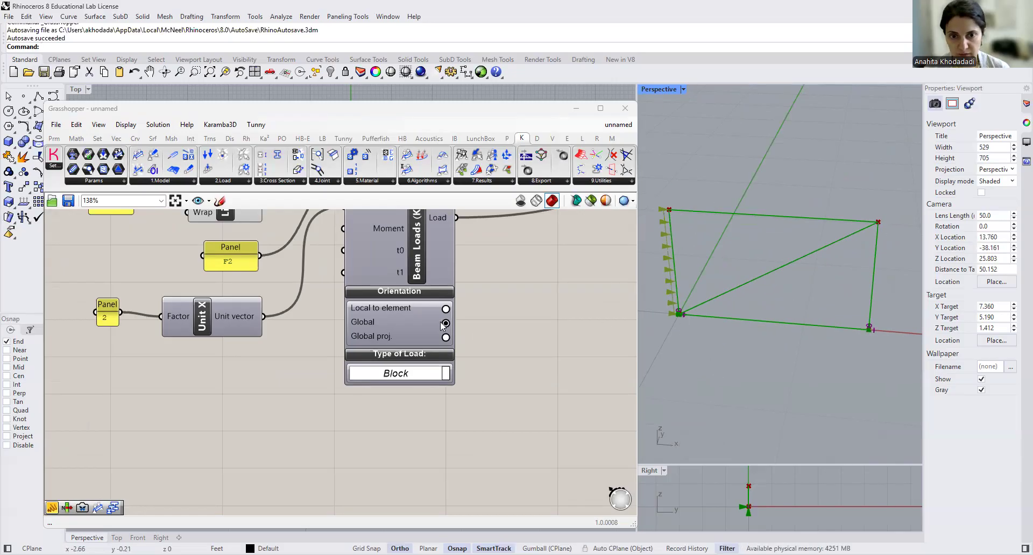
# - Shift the Model View component farther from Assemble Model, leaving its load case selection as it is
pyautogui.scroll(-8, 466, 354)
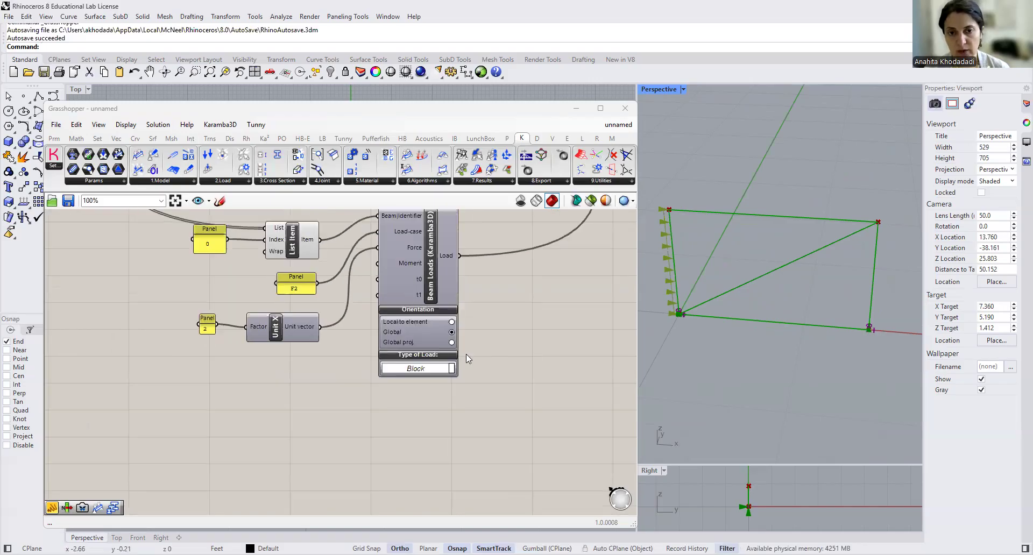
pyautogui.moveTo(462, 350); pyautogui.dragTo(386, 408, button='right')
pyautogui.scroll(4, 483, 301)
pyautogui.click(469, 318)
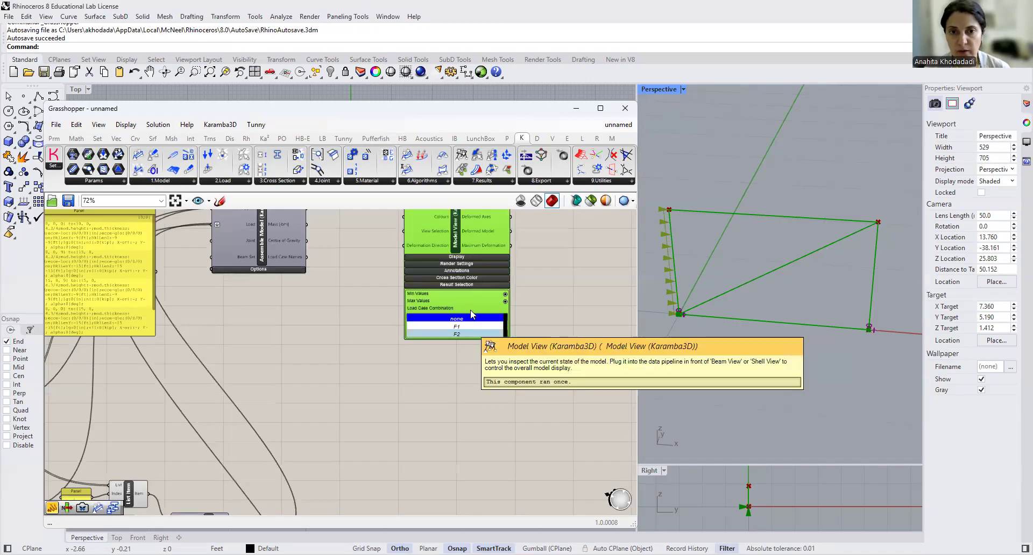
pyautogui.click(560, 259)
pyautogui.moveTo(464, 234); pyautogui.dragTo(576, 240, button='right')
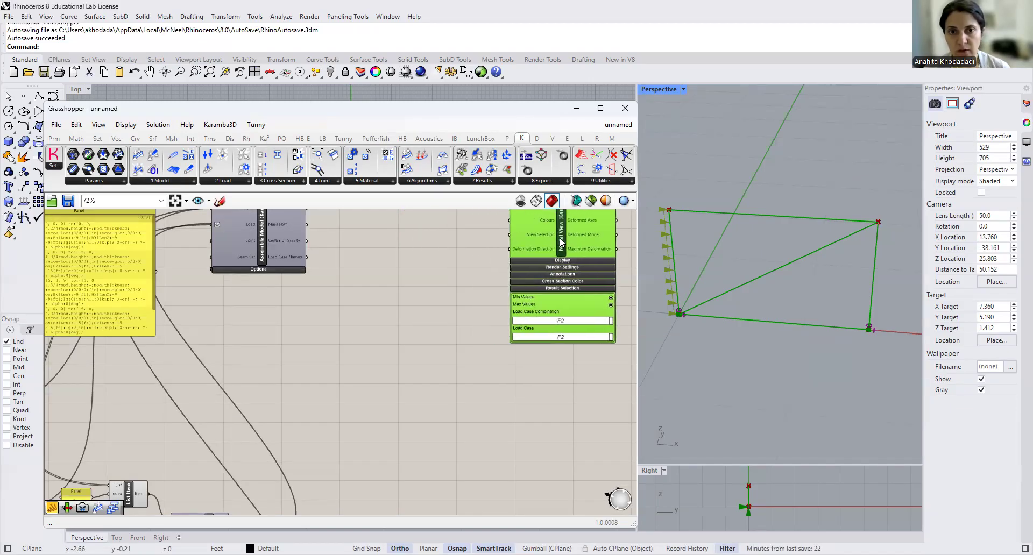
# - Move Assemble Model closer to Model View and delete the large panel listing the beam data
pyautogui.scroll(-3, 445, 317)
pyautogui.rightClick(411, 334)
pyautogui.moveTo(334, 266); pyautogui.dragTo(404, 266)
pyautogui.click(235, 297)
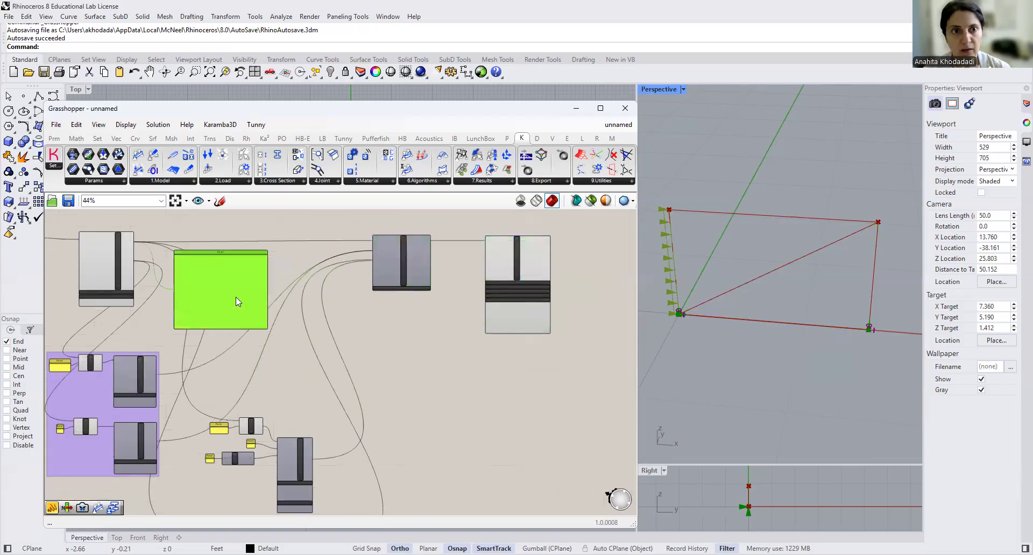
pyautogui.press('Delete')
# - Add a Load-Case-Combinator component to the canvas beside the lower Beam Loads component
pyautogui.click(228, 183)
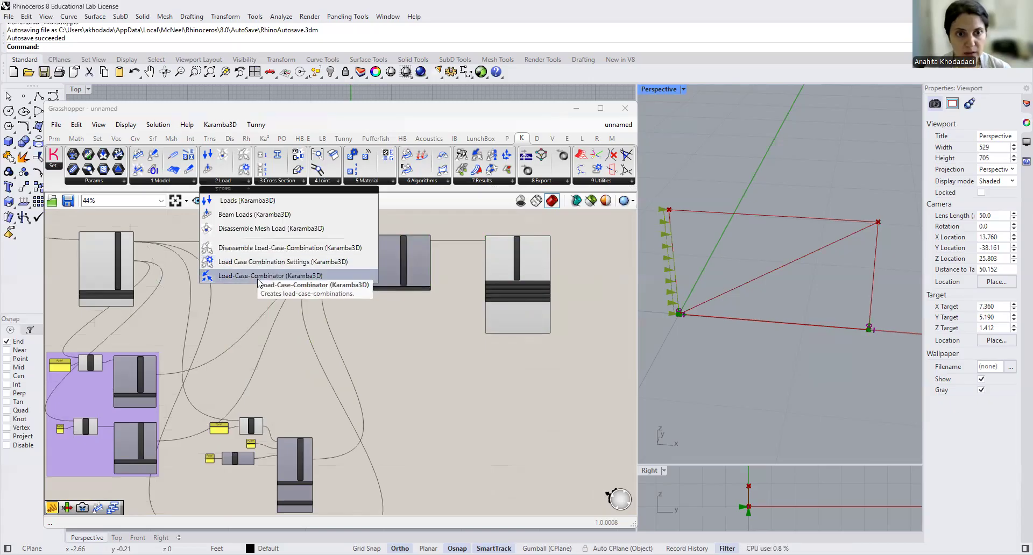
pyautogui.moveTo(258, 277); pyautogui.dragTo(468, 377)
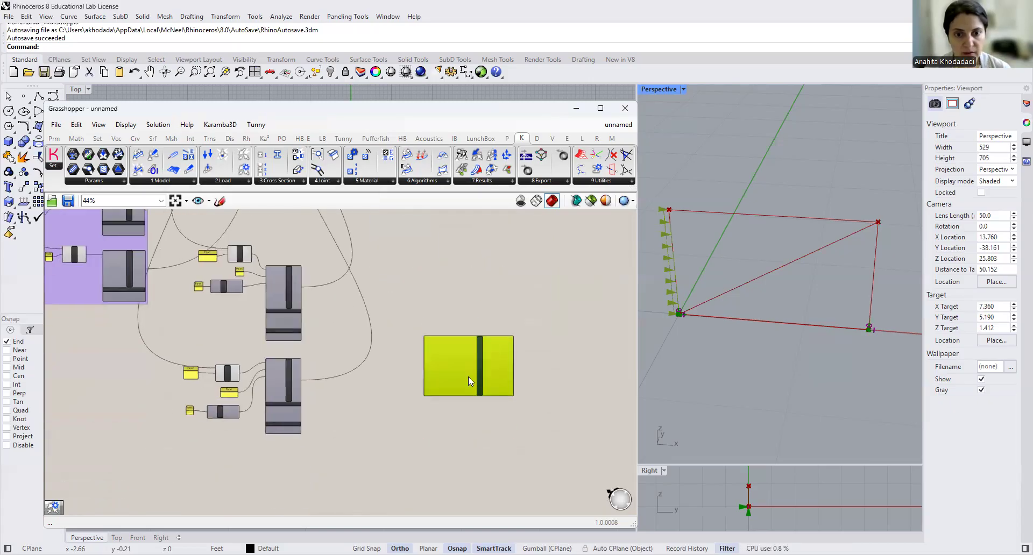
pyautogui.scroll(2, 437, 404)
pyautogui.moveTo(328, 399); pyautogui.dragTo(364, 402, button='right')
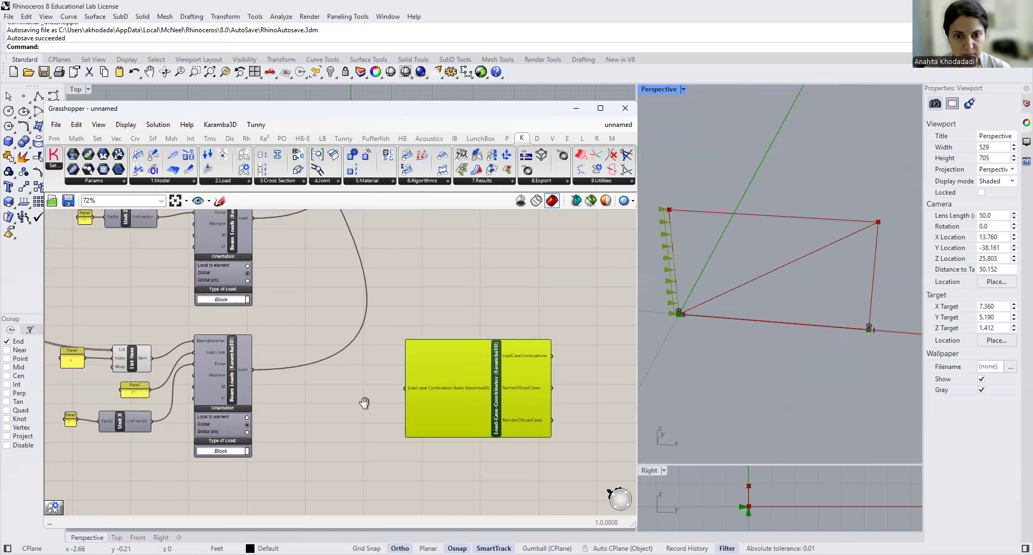
pyautogui.scroll(2, 365, 403)
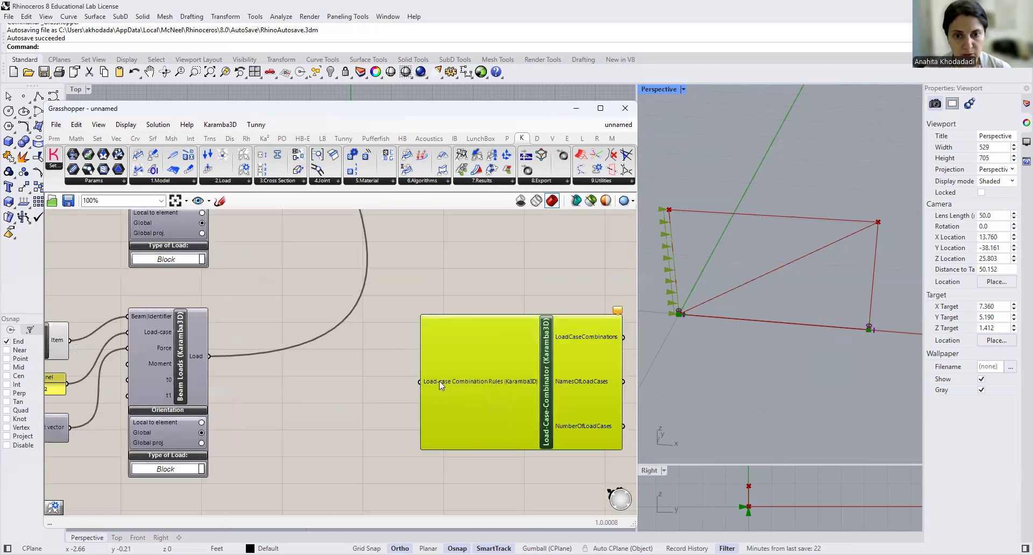
pyautogui.moveTo(439, 381)
# - Create a panel containing Ft=F1+F2 next to the Load-Case-Combinator component
pyautogui.click(374, 388)
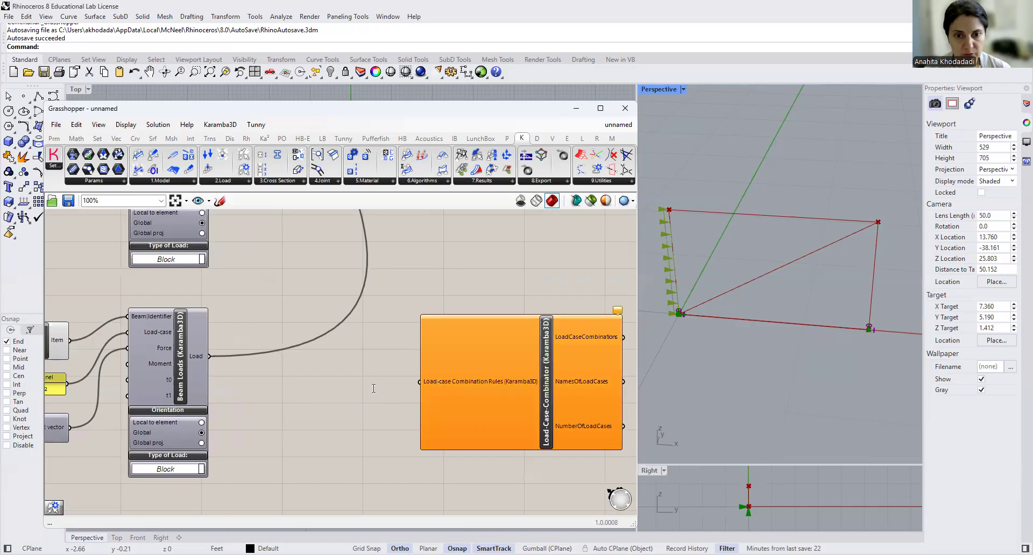
pyautogui.doubleClick(373, 388)
pyautogui.write('//')
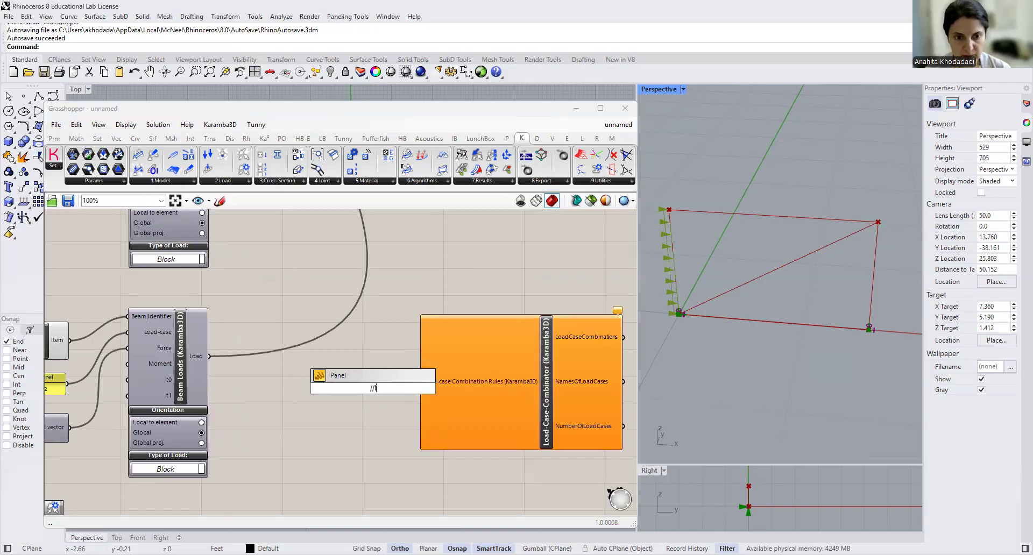
pyautogui.write('FT')
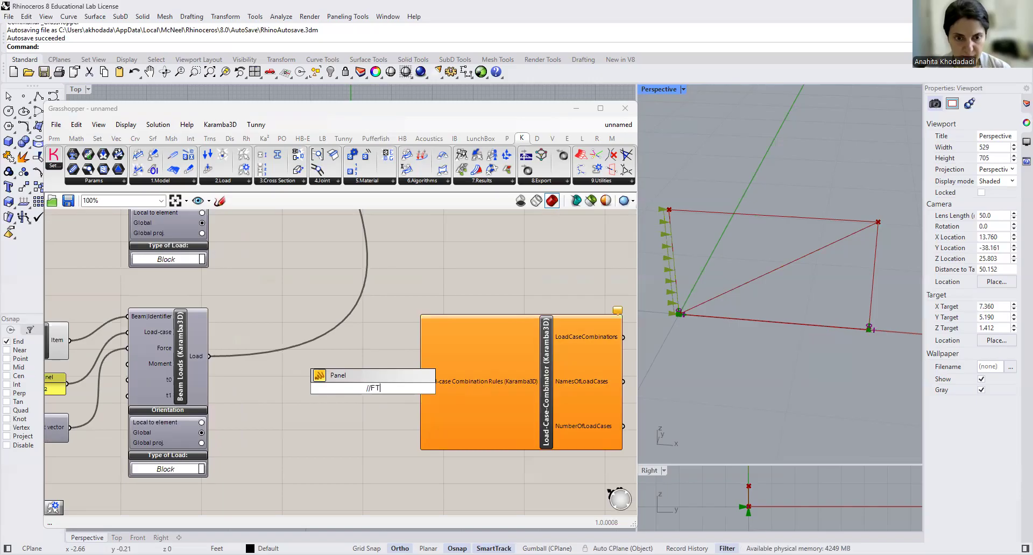
pyautogui.press('BackSpace')
pyautogui.write('t=')
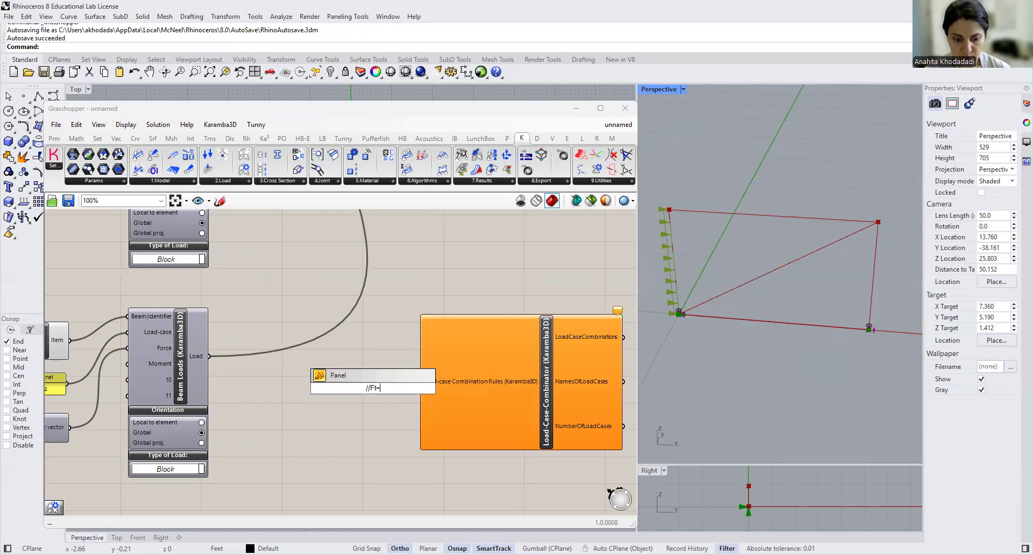
pyautogui.write('F1+F2')
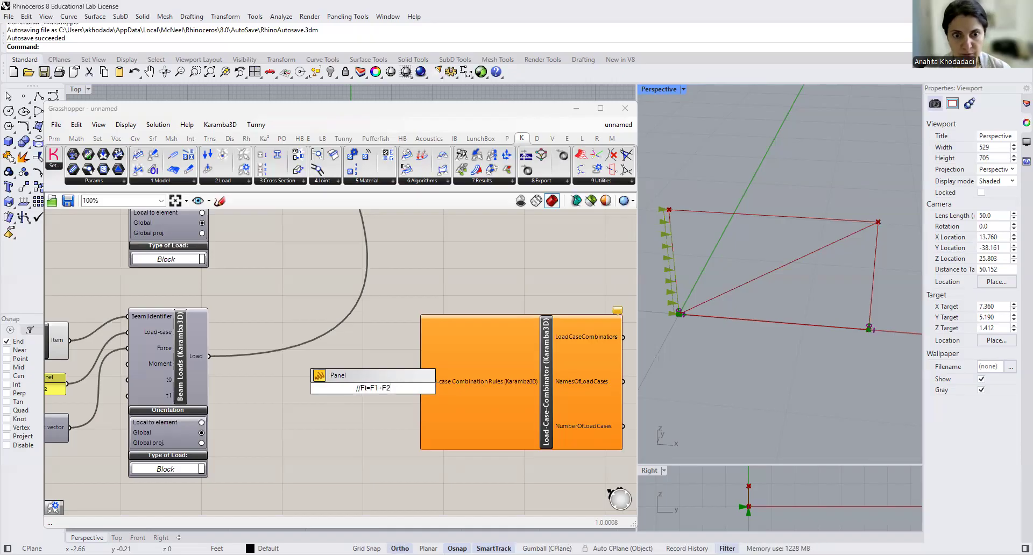
pyautogui.press('Return')
# - Connect the Ft=F1+F2 panel to the Load-case Combination Rules input of the Load-Case-Combinator
pyautogui.moveTo(247, 400); pyautogui.dragTo(390, 450, button='right')
pyautogui.scroll(-1, 143, 444)
pyautogui.moveTo(172, 265); pyautogui.dragTo(166, 288, button='right')
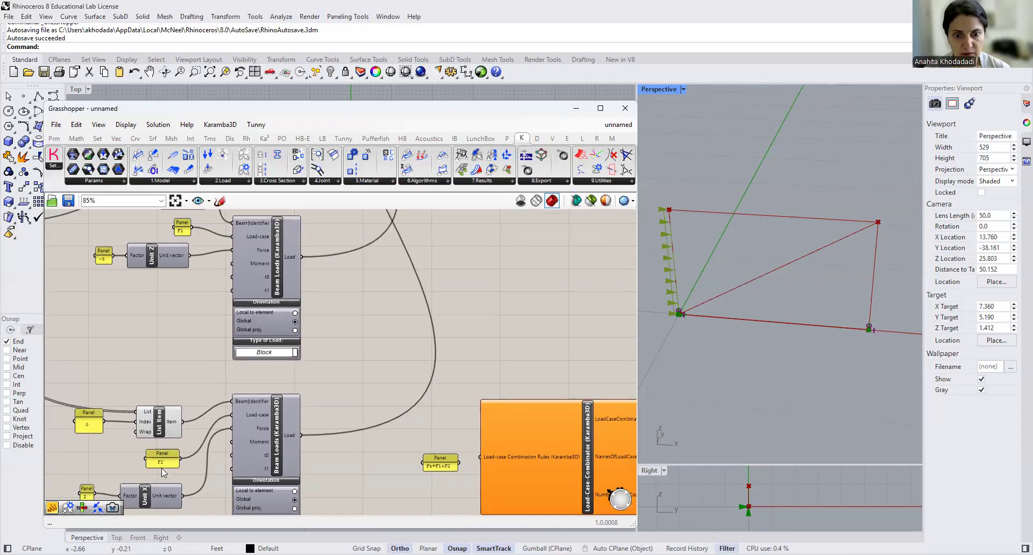
pyautogui.scroll(3, 439, 483)
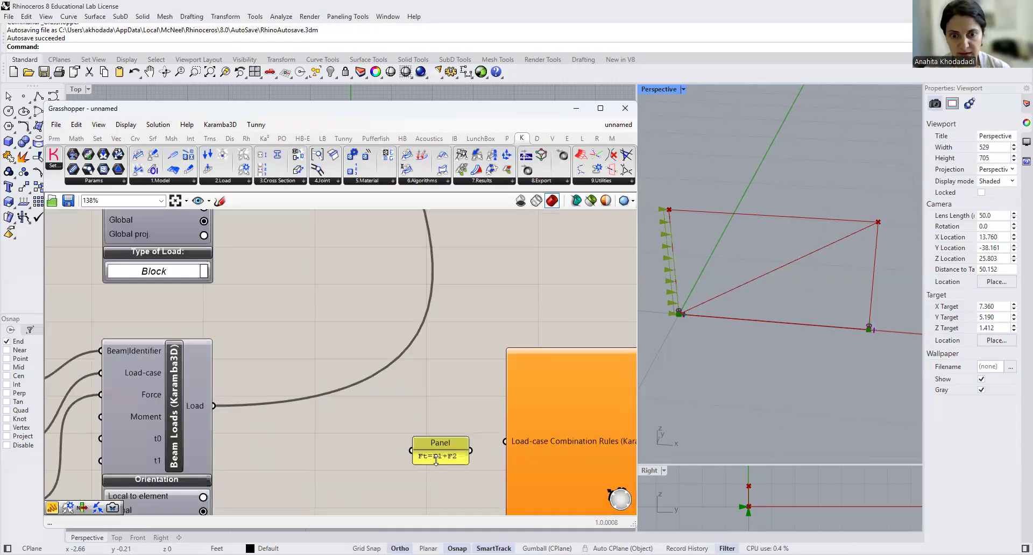
pyautogui.moveTo(470, 451); pyautogui.dragTo(505, 442)
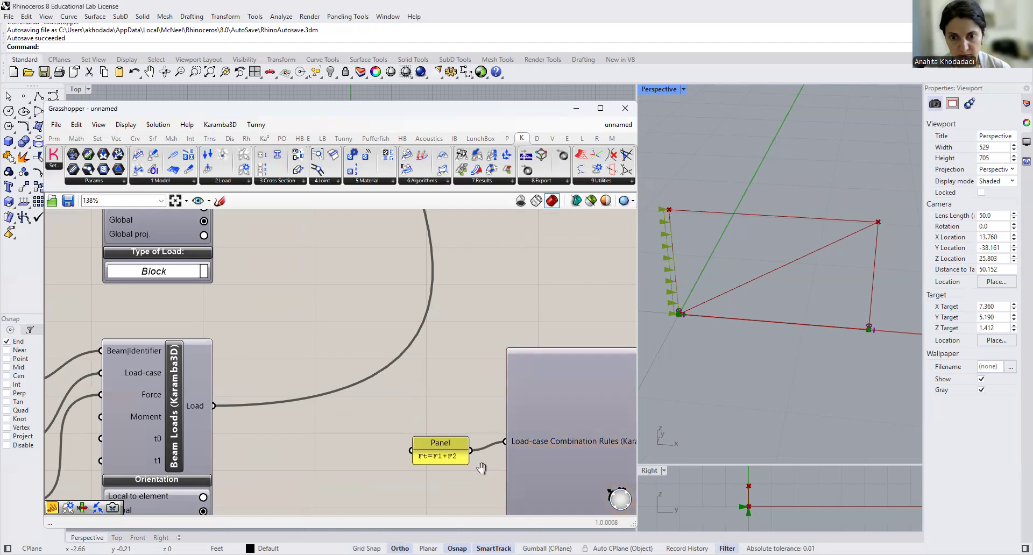
# - Connect the Load-Case-Combinator's NamesOfLoadCases output to Assemble Model's Load input, keeping the existing load connections
pyautogui.moveTo(481, 468); pyautogui.dragTo(375, 452, button='right')
pyautogui.scroll(-3, 363, 447)
pyautogui.moveTo(563, 426); pyautogui.dragTo(449, 471, button='right')
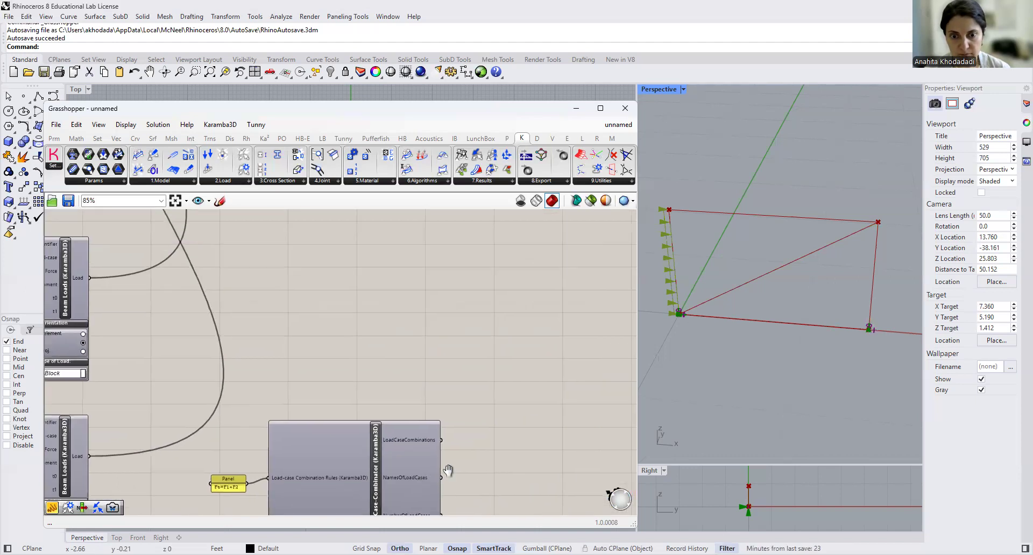
pyautogui.moveTo(441, 477); pyautogui.dragTo(274, 271)
pyautogui.scroll(-2, 456, 397)
pyautogui.scroll(-4, 456, 394)
pyautogui.scroll(-2, 456, 394)
pyautogui.scroll(3, 457, 250)
pyautogui.scroll(3, 455, 252)
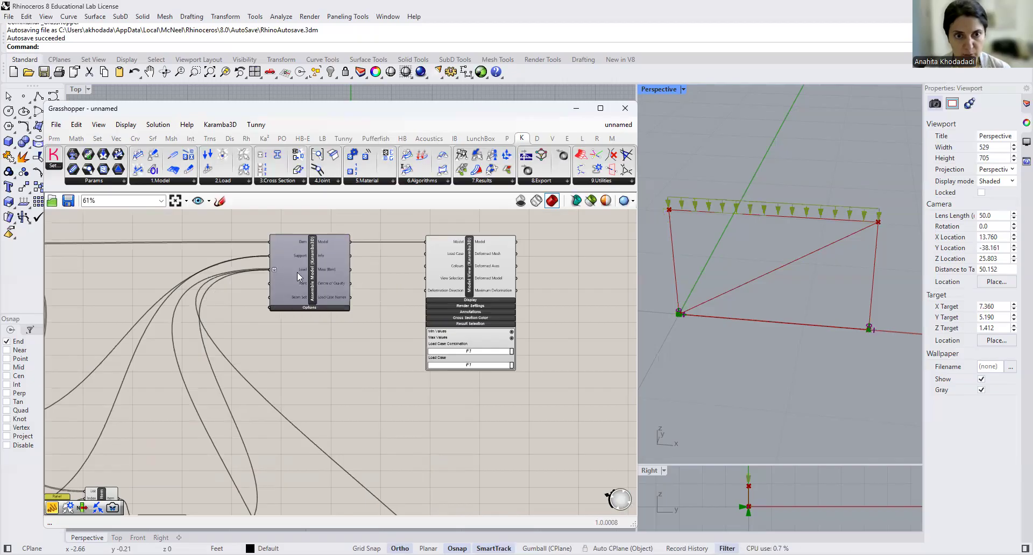
# - Set the load case combination in Model View's Result Selection to Ft
pyautogui.moveTo(298, 271)
pyautogui.click(479, 352)
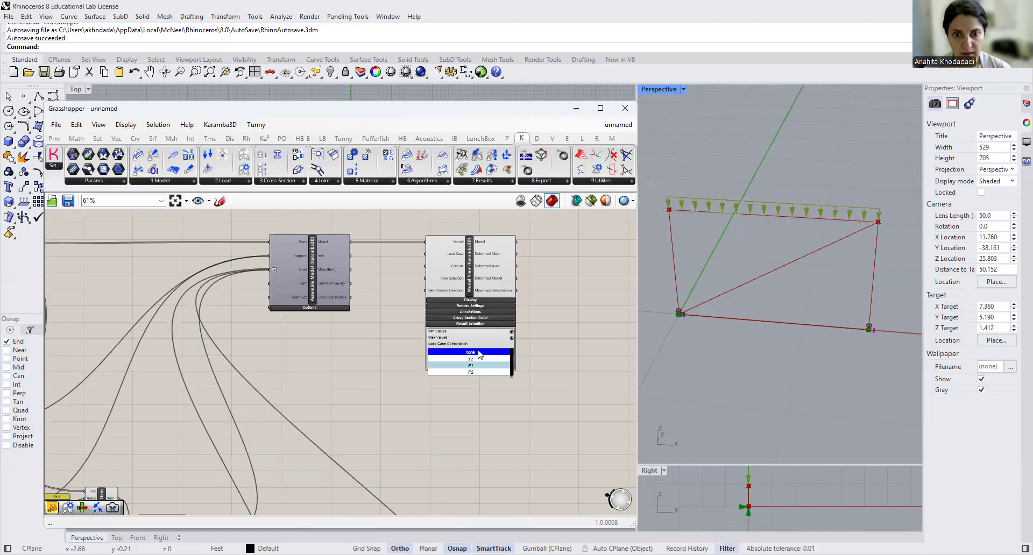
pyautogui.click(481, 364)
pyautogui.scroll(4, 480, 363)
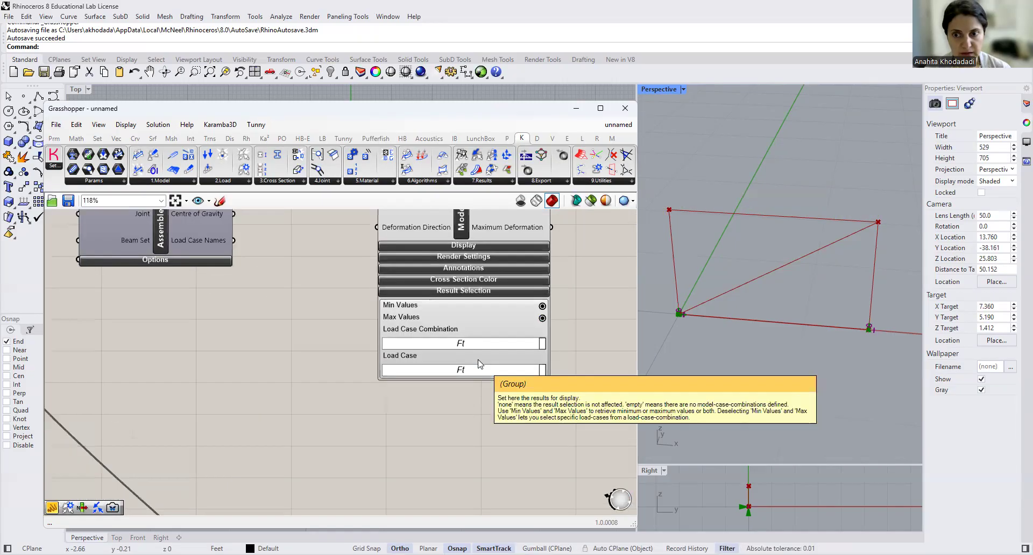
pyautogui.scroll(3, 480, 364)
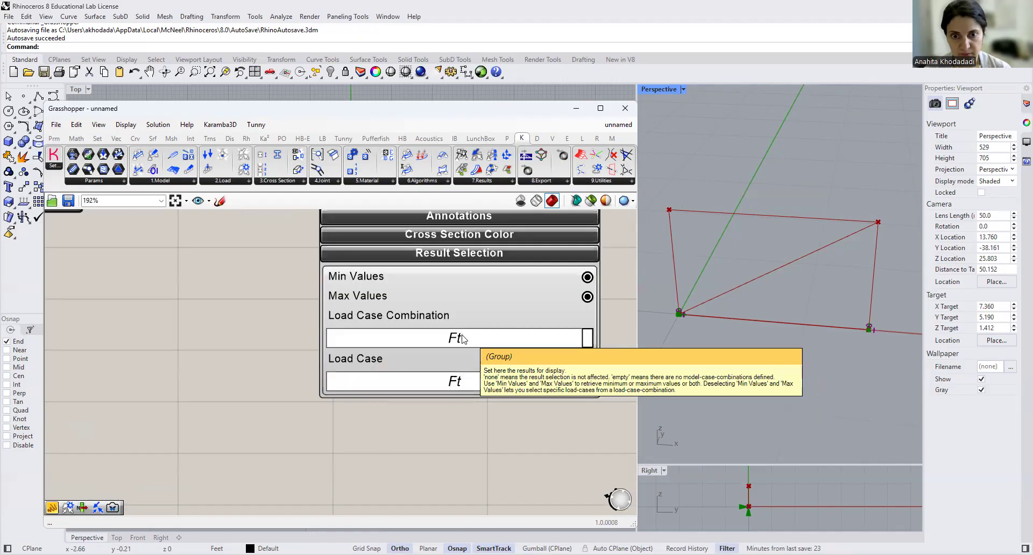
pyautogui.click(462, 338)
pyautogui.click(460, 362)
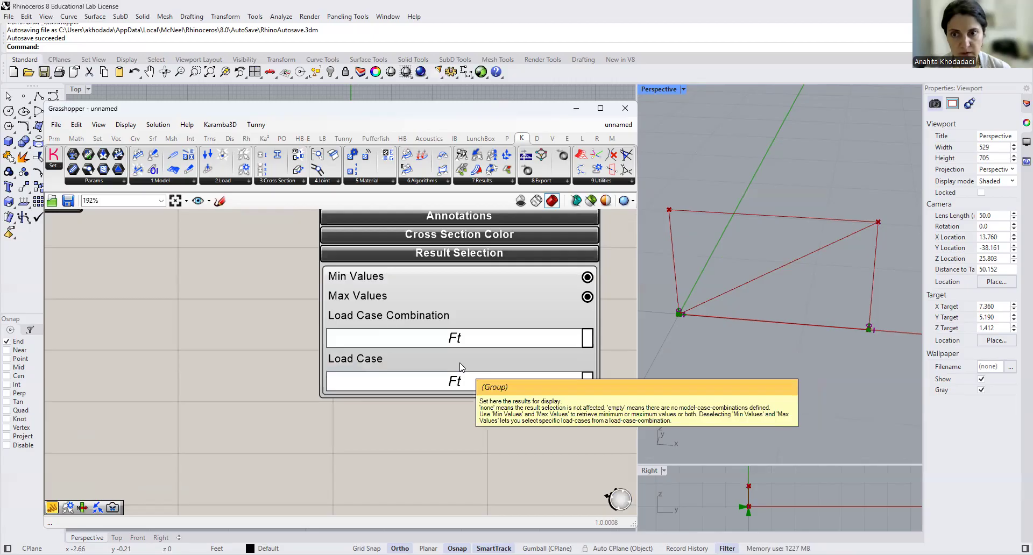
# - Move the Load-Case-Combinator and its Ft=F1+F2 panel lower on the canvas, below the Beam Loads components
pyautogui.scroll(-8, 456, 411)
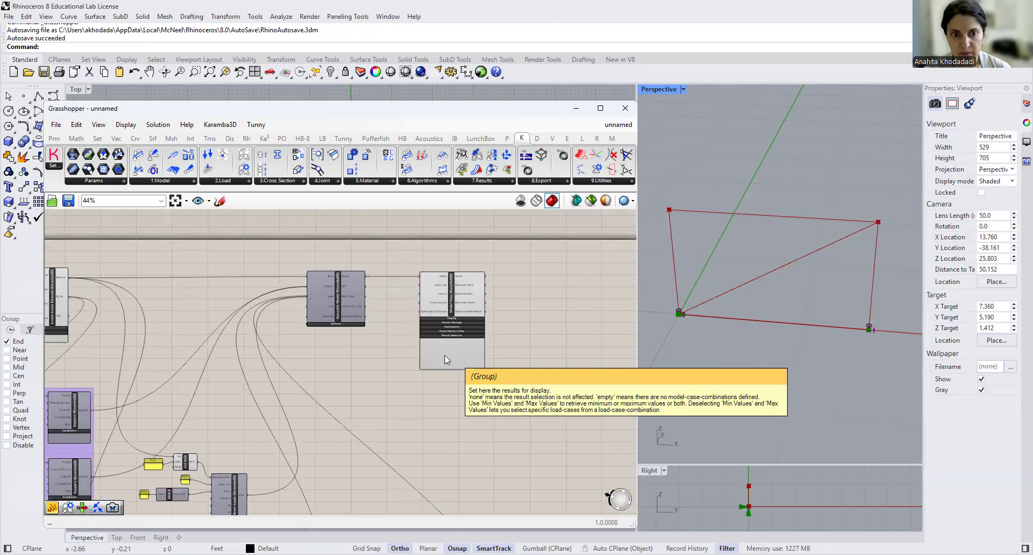
pyautogui.scroll(-1, 403, 343)
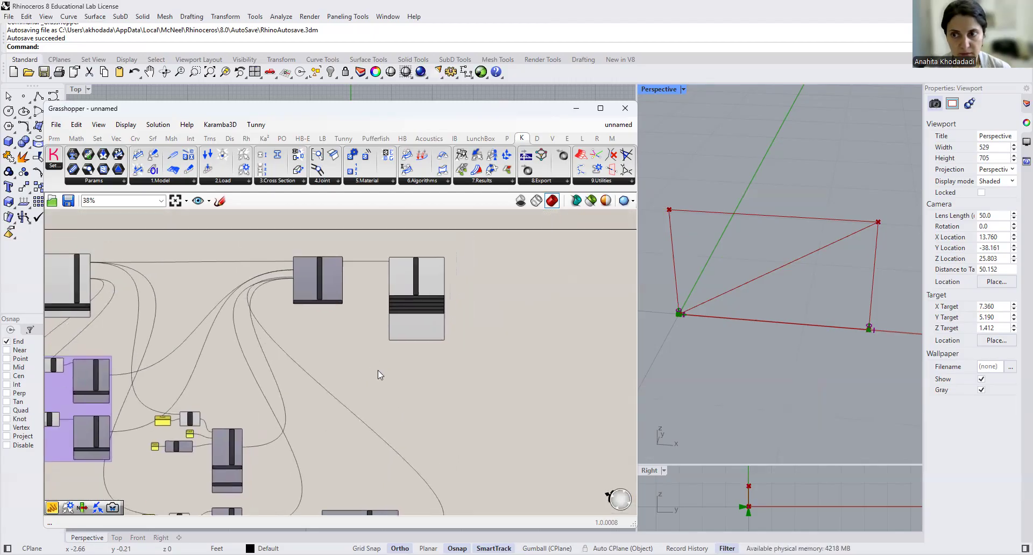
pyautogui.scroll(-2, 424, 392)
pyautogui.scroll(3, 425, 392)
pyautogui.scroll(2, 361, 406)
pyautogui.click(399, 420)
pyautogui.moveTo(398, 421); pyautogui.dragTo(404, 481)
pyautogui.moveTo(331, 347); pyautogui.dragTo(323, 452)
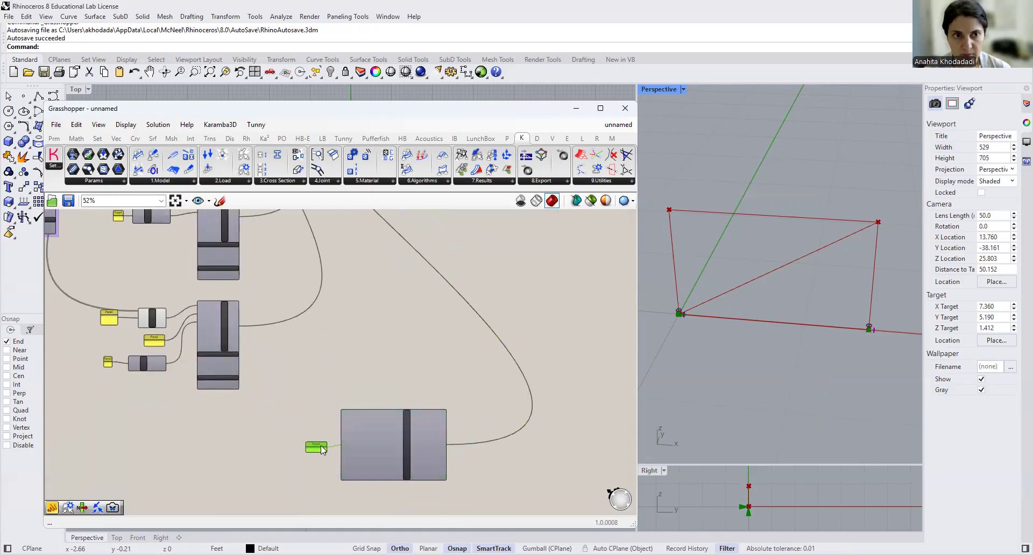
# - Place a Load Case Combination Settings component on the canvas above the Load-Case-Combinator
pyautogui.click(219, 182)
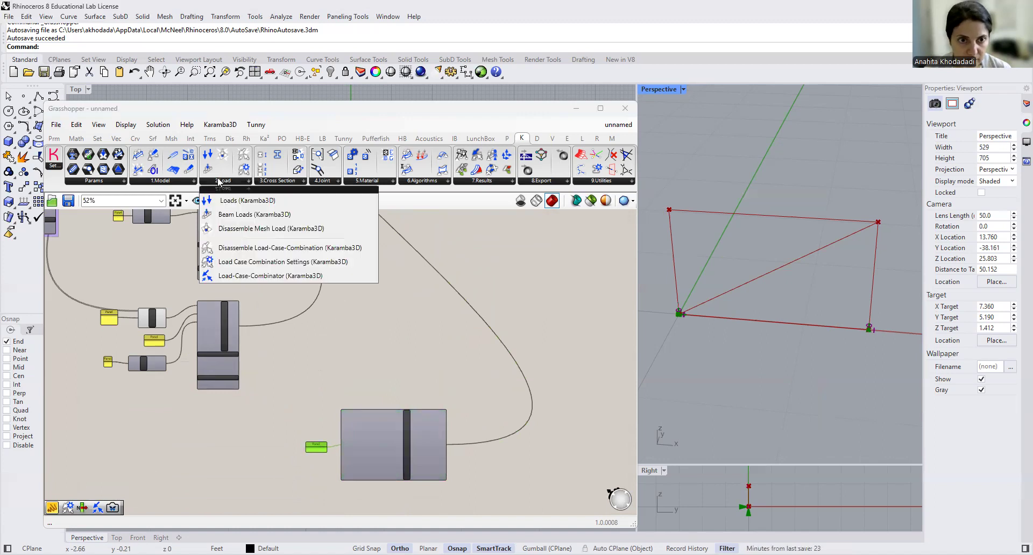
pyautogui.click(252, 261)
pyautogui.click(391, 344)
pyautogui.scroll(2, 356, 346)
pyautogui.scroll(2, 357, 346)
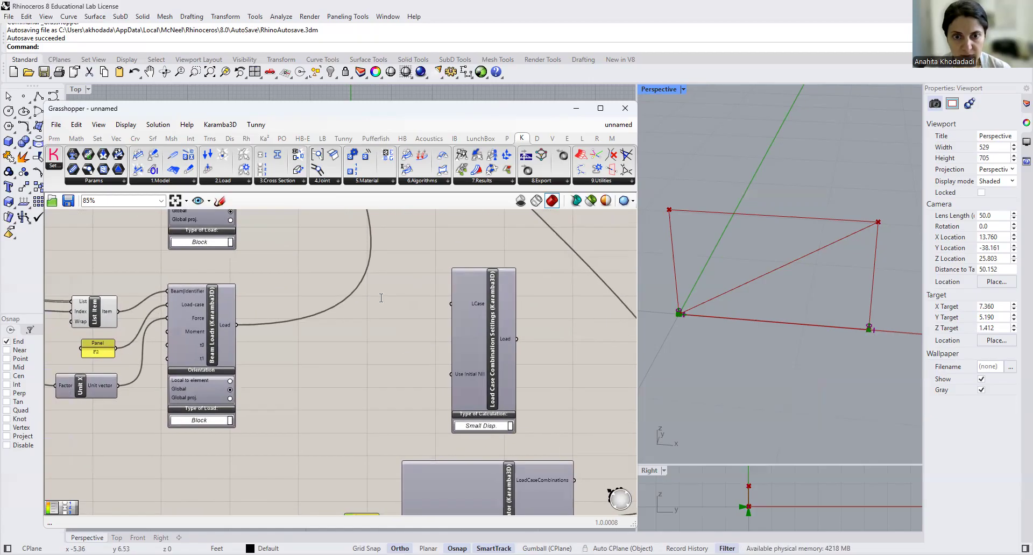
# - Add a panel containing Ft beside Load Case Combination Settings and connect it to the LCase input
pyautogui.doubleClick(381, 298)
pyautogui.write('//ft')
pyautogui.press('BackSpace')
pyautogui.press('BackSpace')
pyautogui.write('FT')
pyautogui.press('BackSpace')
pyautogui.write('t')
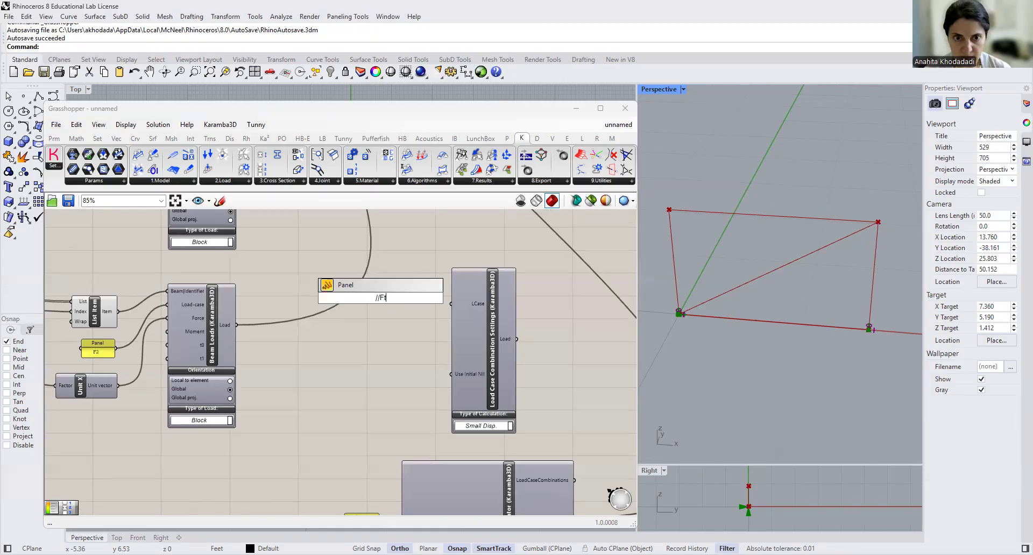
pyautogui.press('Return')
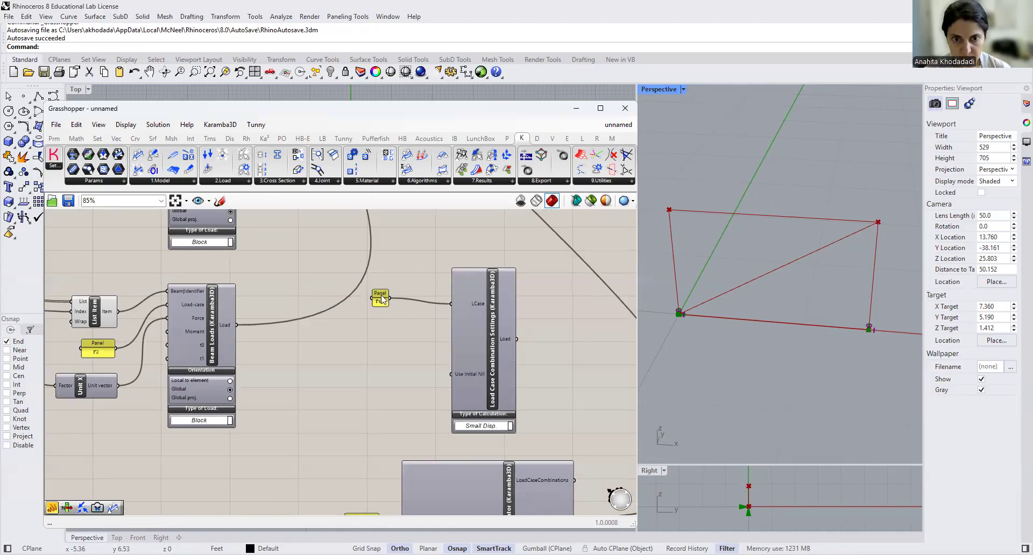
pyautogui.moveTo(382, 302); pyautogui.dragTo(412, 308)
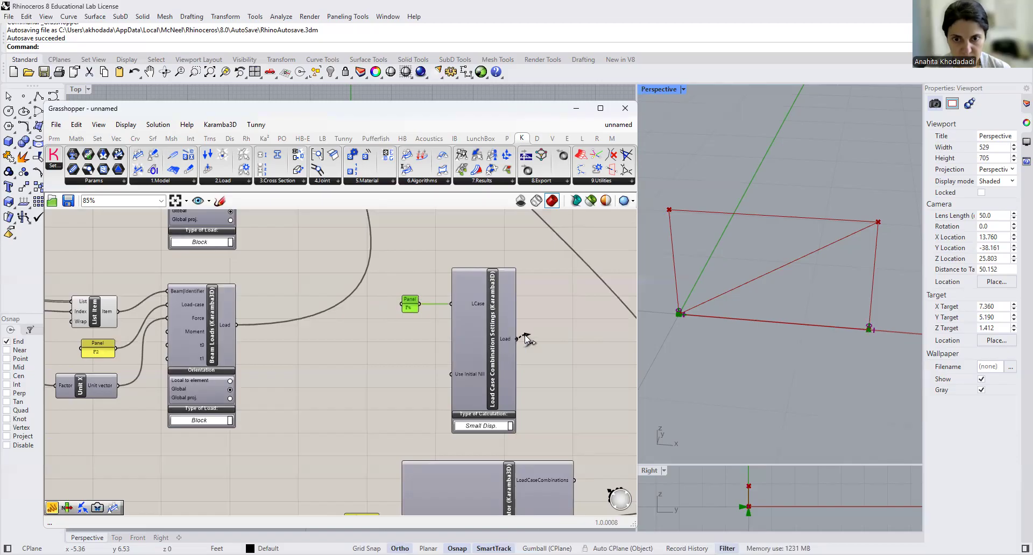
# - Connect the Load Case Combination Settings' Load output to Assemble Model's Load input and choose Small Disp. as its calculation type
pyautogui.scroll(-5, 525, 334)
pyautogui.scroll(-2, 524, 334)
pyautogui.scroll(4, 502, 270)
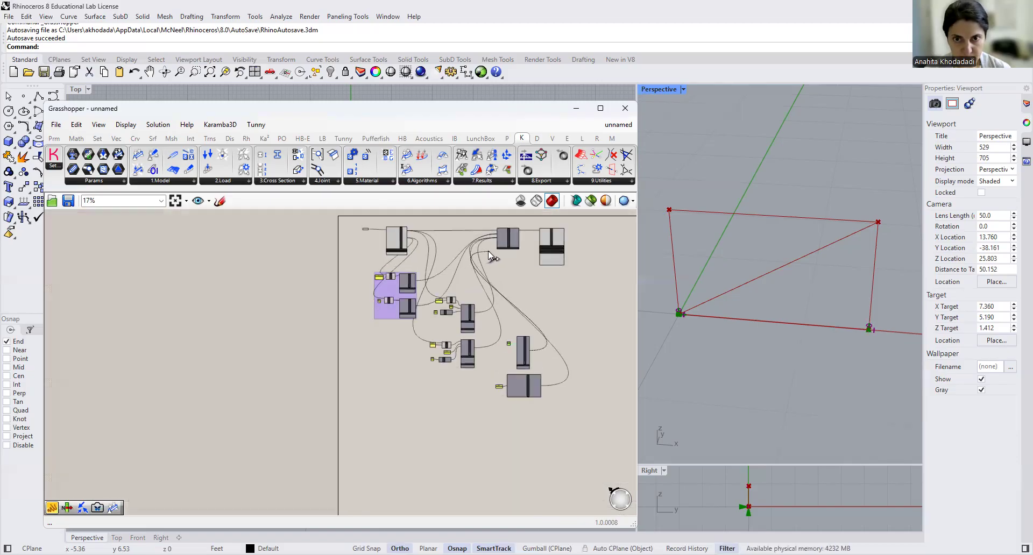
pyautogui.keyDown('shift'); pyautogui.moveTo(515, 213); pyautogui.dragTo(505, 221); pyautogui.keyUp('shift')
pyautogui.moveTo(511, 286); pyautogui.dragTo(327, 339, button='right')
pyautogui.scroll(3, 427, 328)
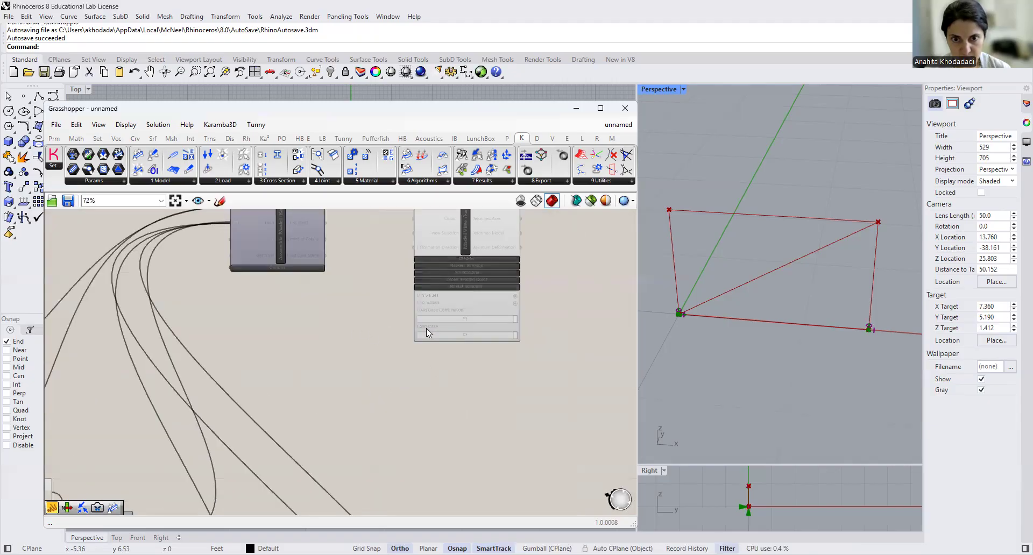
pyautogui.moveTo(389, 389); pyautogui.dragTo(387, 402, button='right')
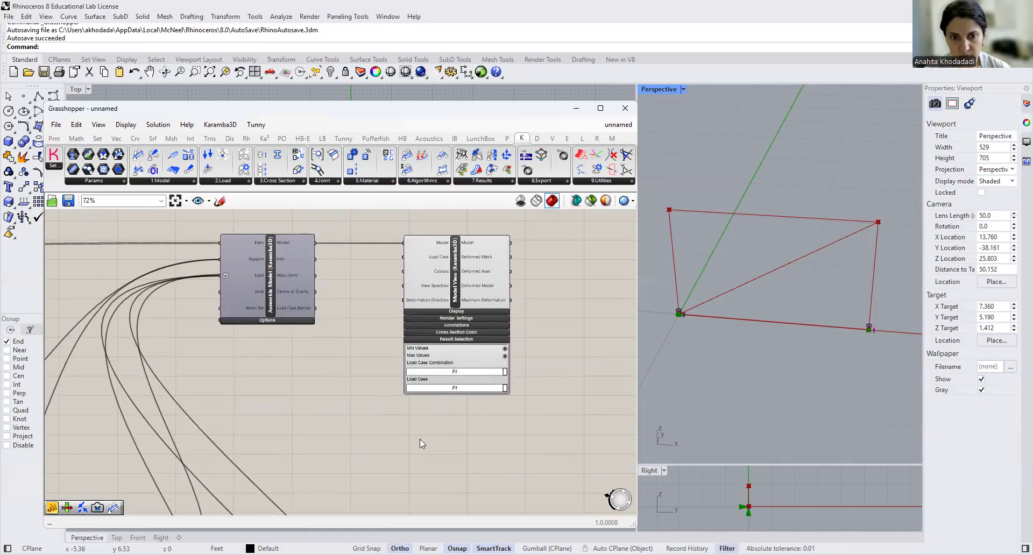
pyautogui.scroll(2, 434, 377)
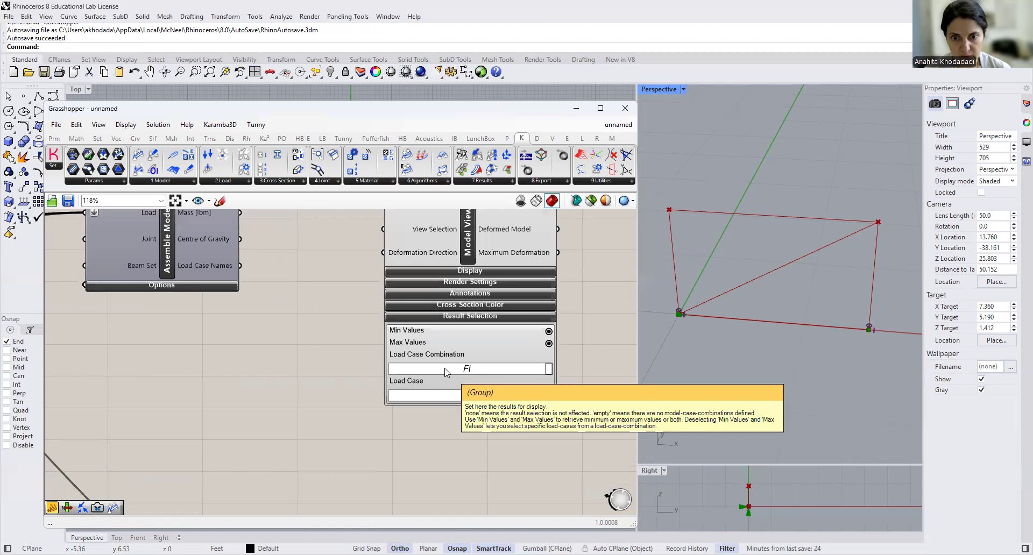
pyautogui.scroll(-4, 401, 384)
pyautogui.scroll(4, 378, 420)
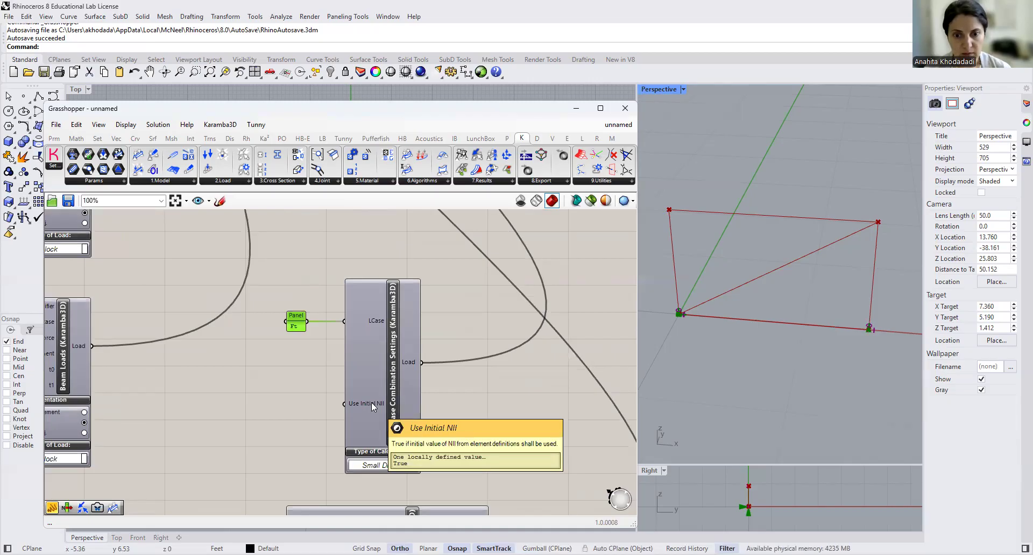
pyautogui.click(414, 470)
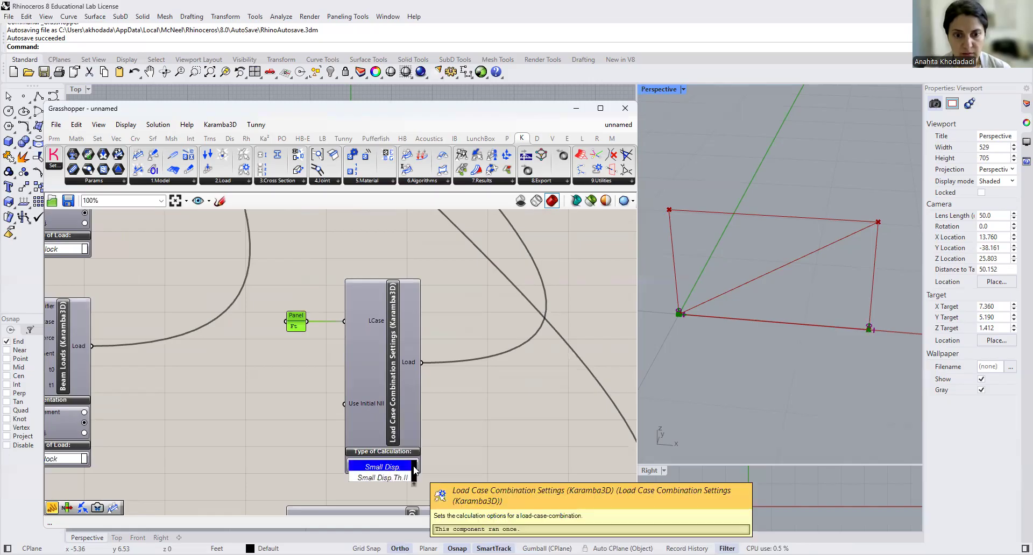
pyautogui.click(379, 469)
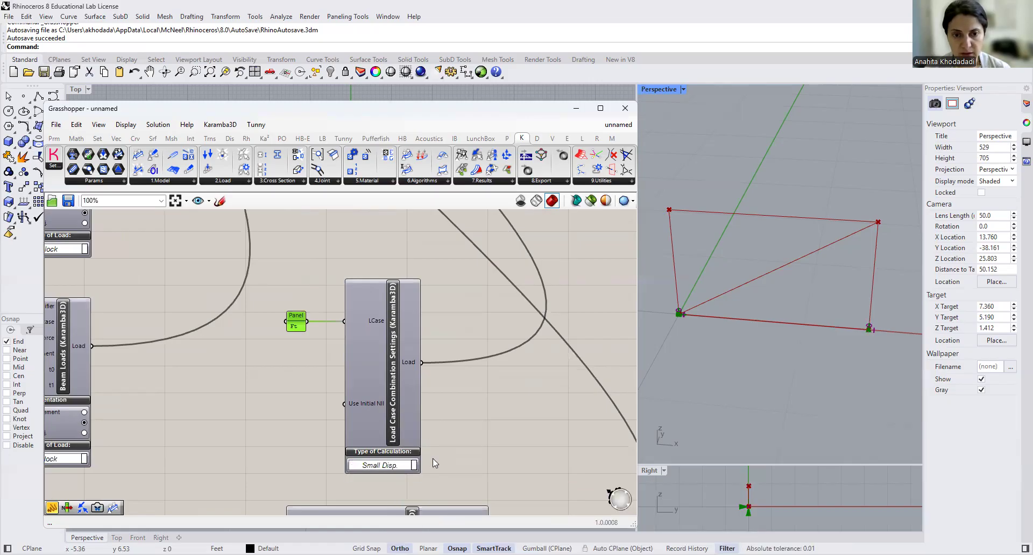
# - Delete the Load Case Combination Settings component together with its Ft panel
pyautogui.moveTo(413, 476); pyautogui.dragTo(289, 281)
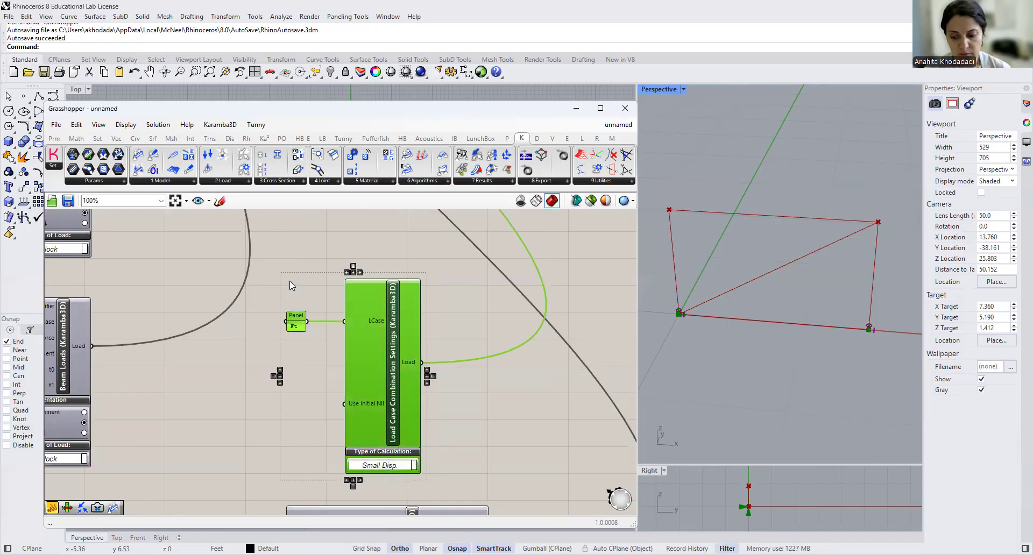
pyautogui.press('Delete')
pyautogui.scroll(-5, 290, 281)
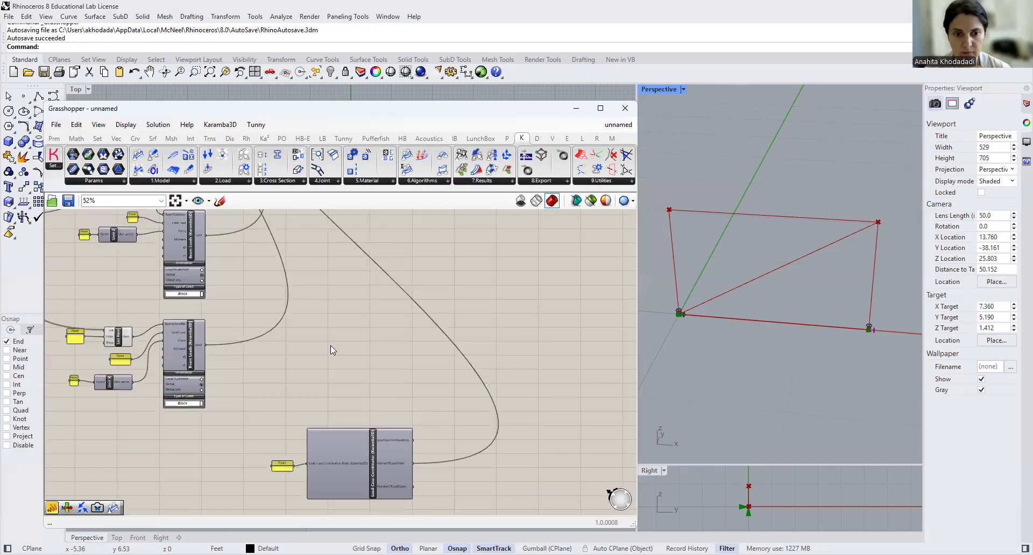
# - Move the Model View component farther from Assemble Model to make room between them
pyautogui.moveTo(381, 275); pyautogui.dragTo(347, 407, button='right')
pyautogui.scroll(-4, 347, 408)
pyautogui.scroll(5, 369, 322)
pyautogui.moveTo(359, 309); pyautogui.dragTo(501, 311)
pyautogui.click(448, 324)
# - Place an Analyse component between Assemble Model and Model View, and connect Assemble Model's Model output to its Model input
pyautogui.scroll(3, 413, 329)
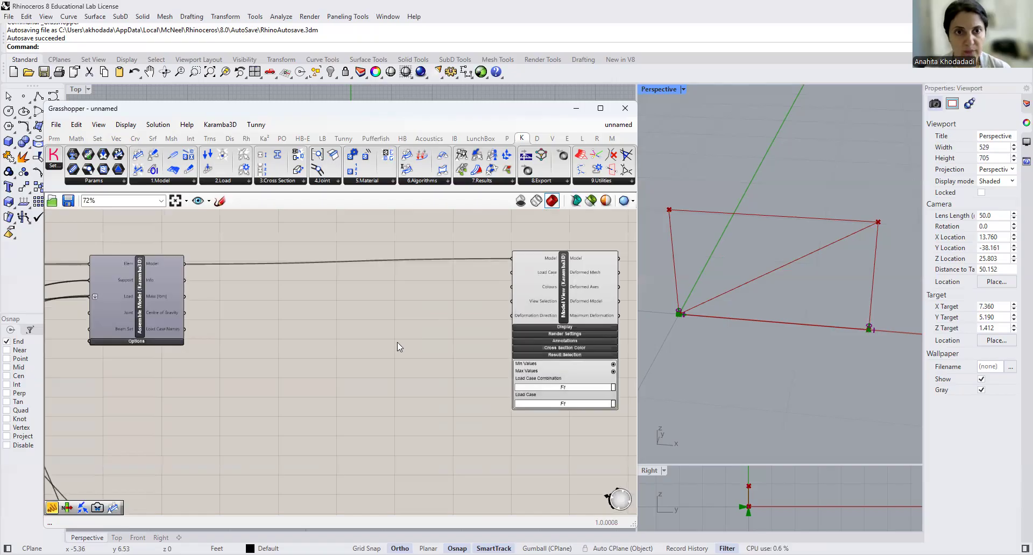
pyautogui.click(419, 182)
pyautogui.moveTo(426, 198); pyautogui.dragTo(300, 328)
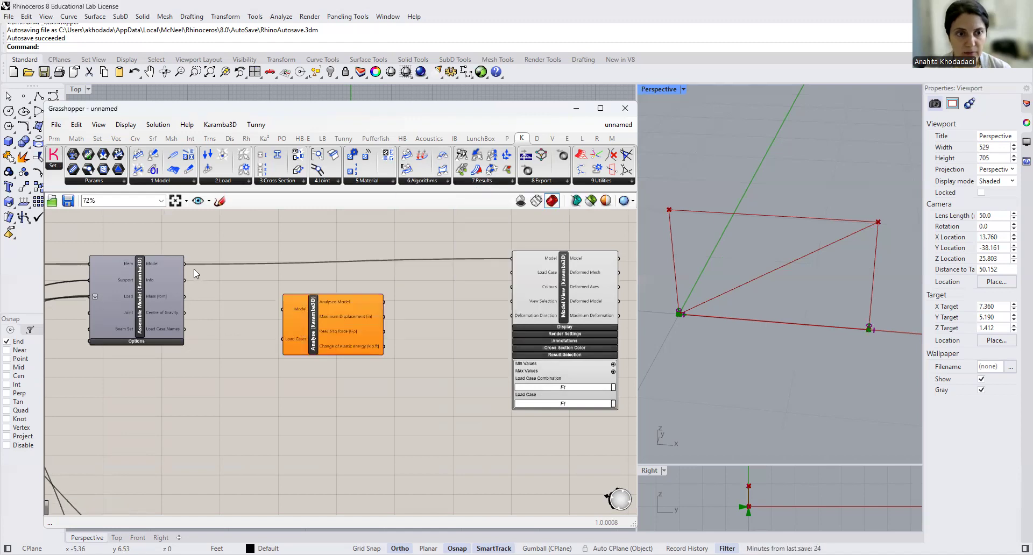
pyautogui.moveTo(185, 264); pyautogui.dragTo(283, 309)
pyautogui.moveTo(237, 369); pyautogui.dragTo(166, 372, button='right')
pyautogui.moveTo(197, 322)
pyautogui.mouseDown()
pyautogui.moveTo(220, 290)
pyautogui.moveTo(205, 315)
pyautogui.mouseUp()
pyautogui.moveTo(232, 353); pyautogui.dragTo(293, 364, button='right')
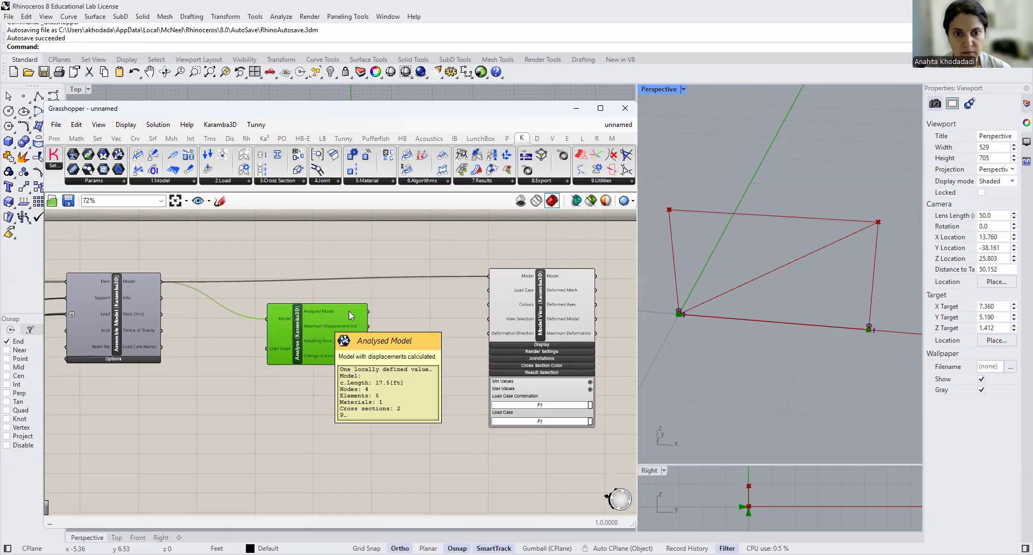
# - Connect Analyse's Analysed Model output to Model View's Model input and expand Model View's Display settings
pyautogui.moveTo(368, 312); pyautogui.dragTo(490, 276)
pyautogui.moveTo(443, 357); pyautogui.dragTo(298, 358, button='right')
pyautogui.scroll(3, 398, 334)
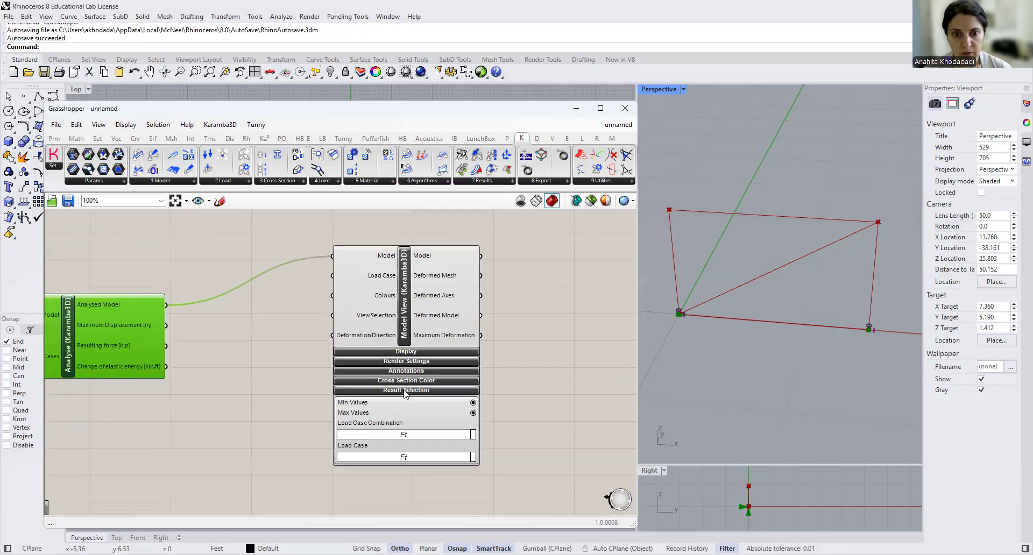
pyautogui.click(425, 352)
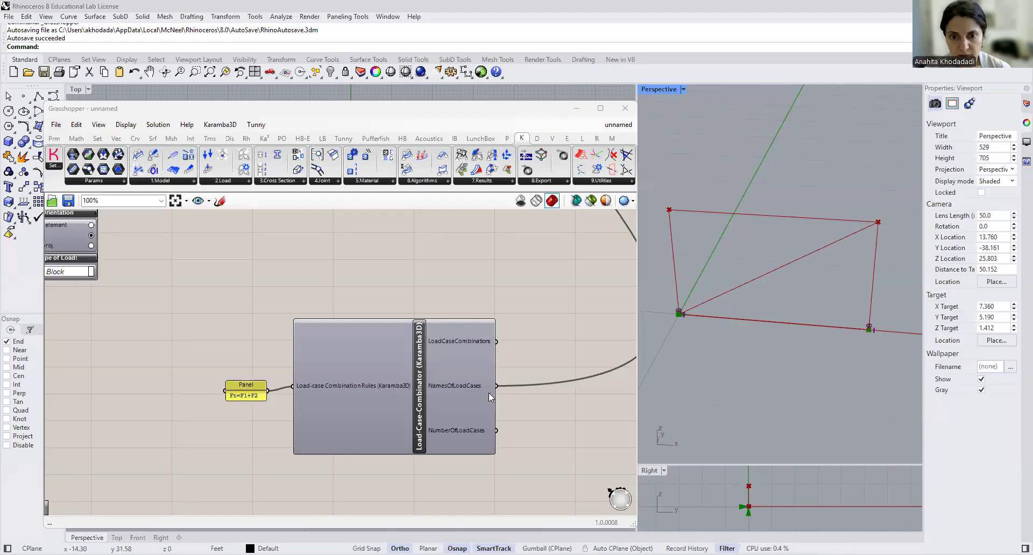
# - Disconnect the Load-Case-Combinator's NamesOfLoadCases output from Assemble Model
pyautogui.scroll(-11, 489, 375)
pyautogui.scroll(6, 557, 237)
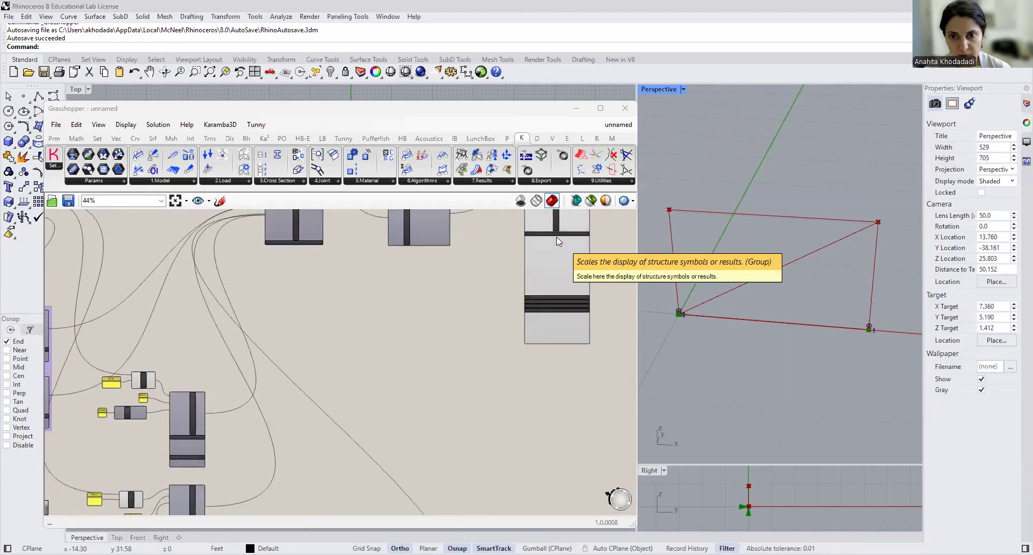
pyautogui.scroll(6, 564, 322)
pyautogui.scroll(-6, 543, 338)
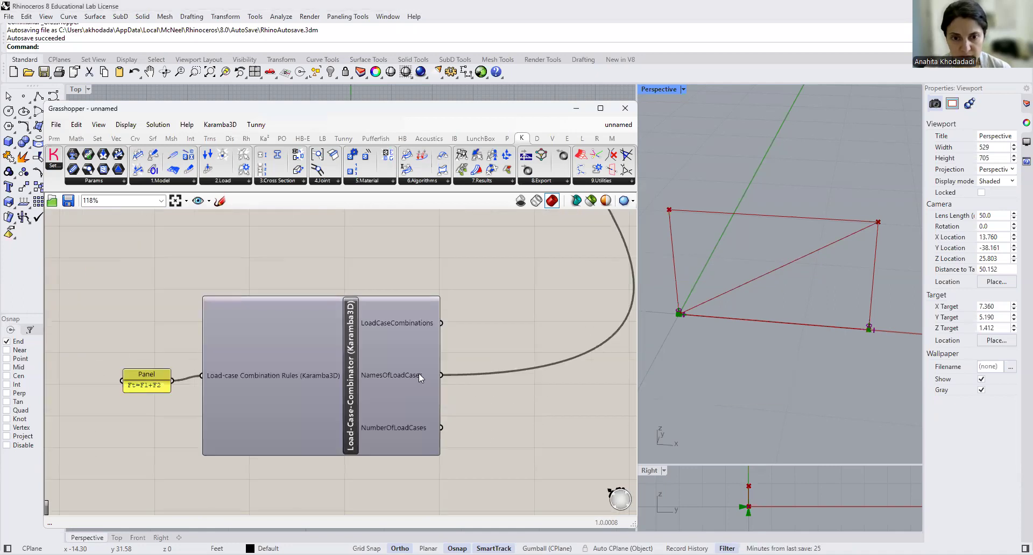
pyautogui.rightClick(419, 375)
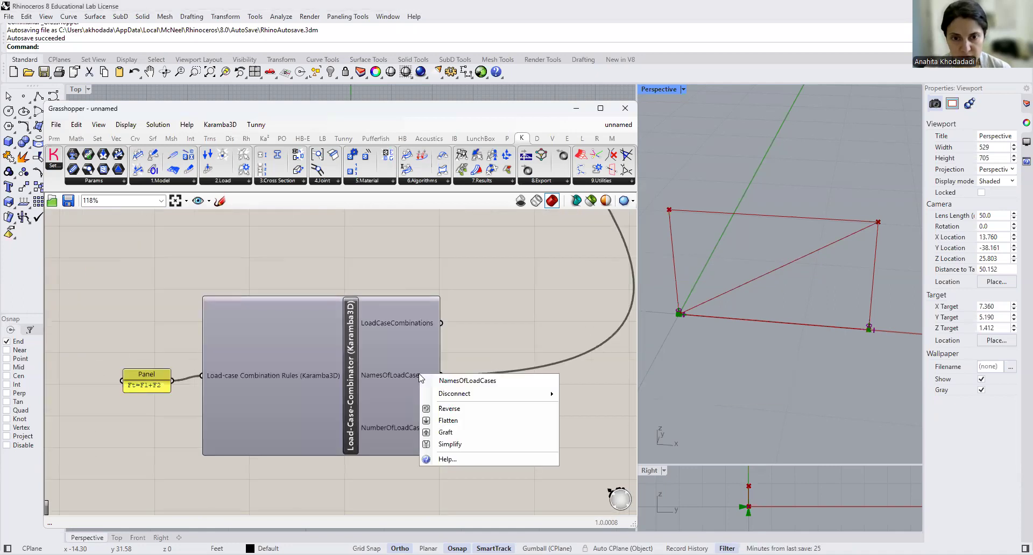
pyautogui.click(565, 395)
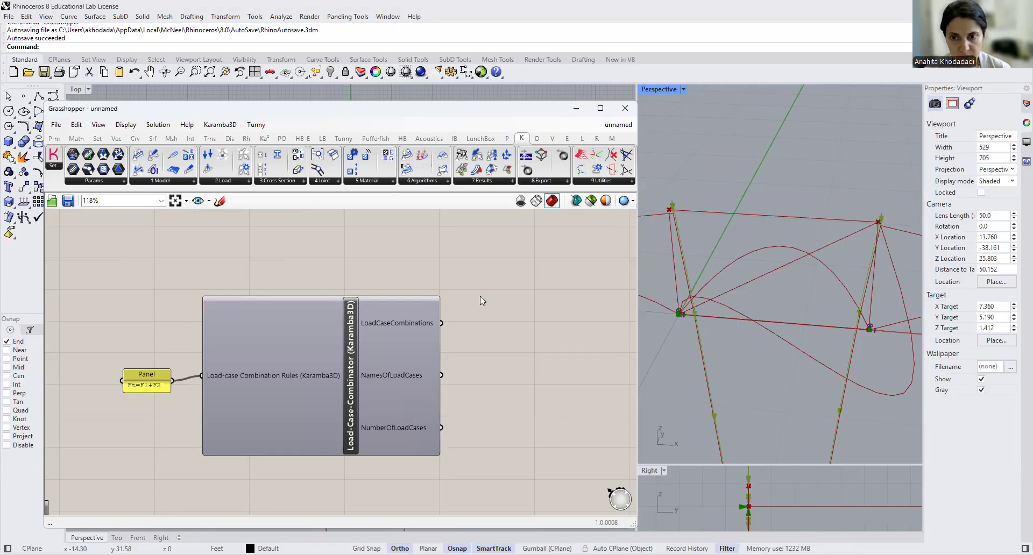
# - Connect the Load-Case-Combinator's LoadCaseCombinations output to Assemble Model's Load input, keeping the existing load connections
pyautogui.moveTo(480, 297); pyautogui.dragTo(456, 366, button='right')
pyautogui.moveTo(414, 391); pyautogui.dragTo(405, 223)
pyautogui.scroll(-8, 482, 326)
pyautogui.scroll(5, 407, 231)
pyautogui.click(505, 357)
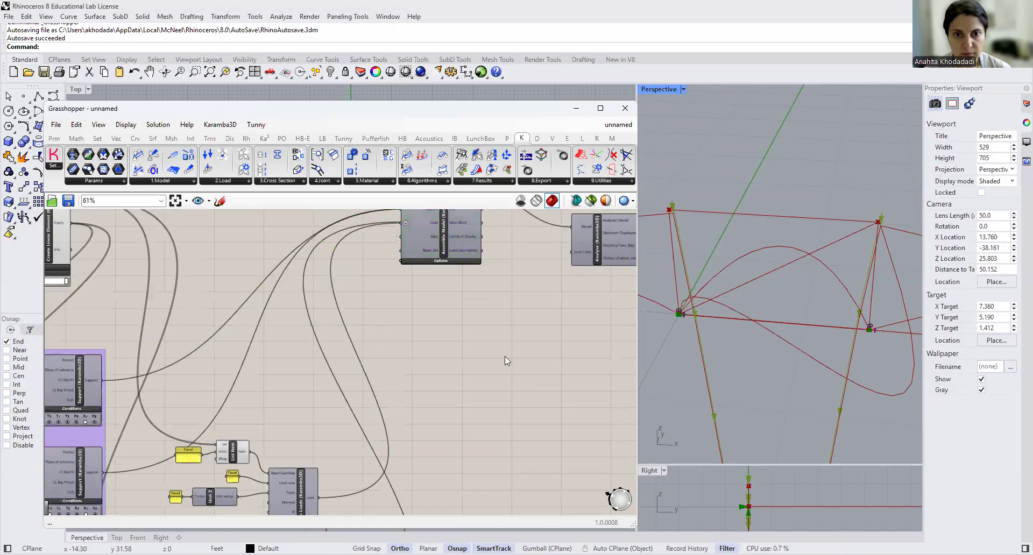
pyautogui.scroll(-4, 505, 356)
pyautogui.scroll(1, 531, 483)
pyautogui.moveTo(515, 457); pyautogui.dragTo(477, 292, button='right')
pyautogui.scroll(5, 494, 381)
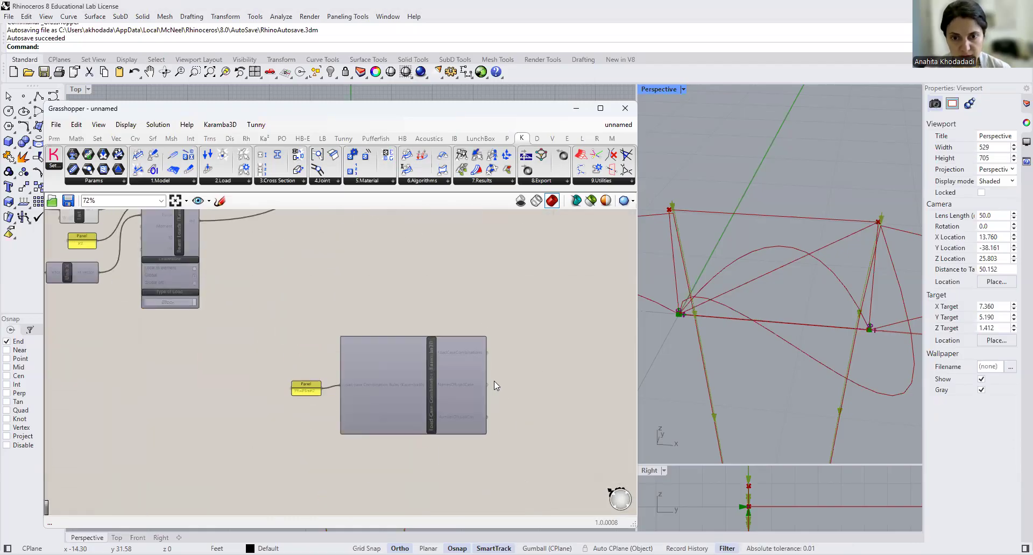
pyautogui.moveTo(488, 354); pyautogui.dragTo(441, 244)
pyautogui.scroll(-2, 498, 376)
pyautogui.scroll(-5, 499, 376)
pyautogui.scroll(4, 460, 223)
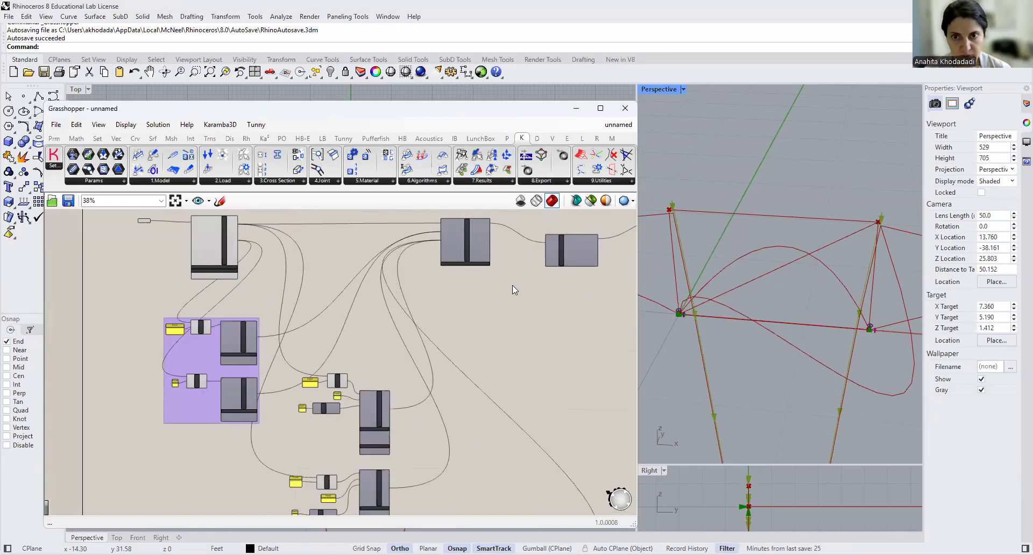
# - Connect Assemble Model's Model output directly to Model View's Model input, bypassing the Analyse component
pyautogui.scroll(4, 516, 275)
pyautogui.moveTo(521, 264); pyautogui.dragTo(215, 425, button='right')
pyautogui.moveTo(205, 285); pyautogui.dragTo(251, 228, button='right')
pyautogui.moveTo(204, 287); pyautogui.dragTo(529, 285)
# - Set the load case combination in Model View's Result Selection to Ft
pyautogui.moveTo(471, 335); pyautogui.dragTo(377, 238, button='right')
pyautogui.click(493, 413)
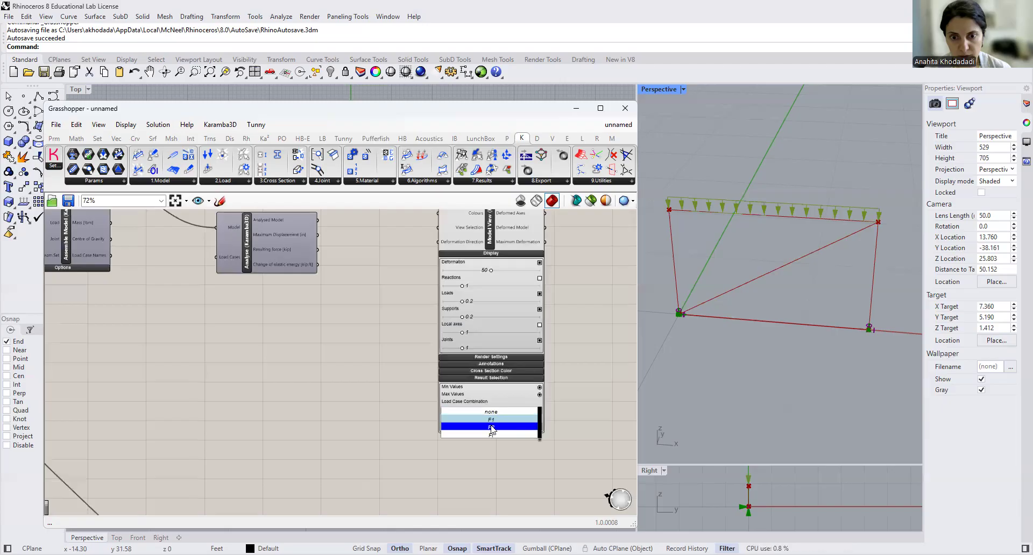
pyautogui.click(493, 428)
pyautogui.click(494, 437)
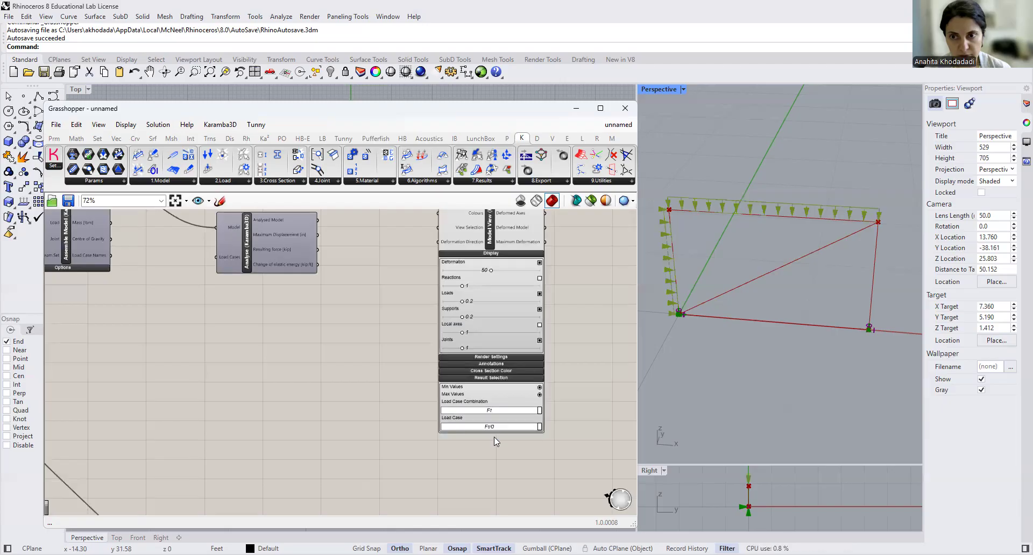
# - Reconnect Analyse's Analysed Model output to Model View's Model input and align the Analyse component with its neighbours
pyautogui.moveTo(395, 339); pyautogui.dragTo(428, 440, button='right')
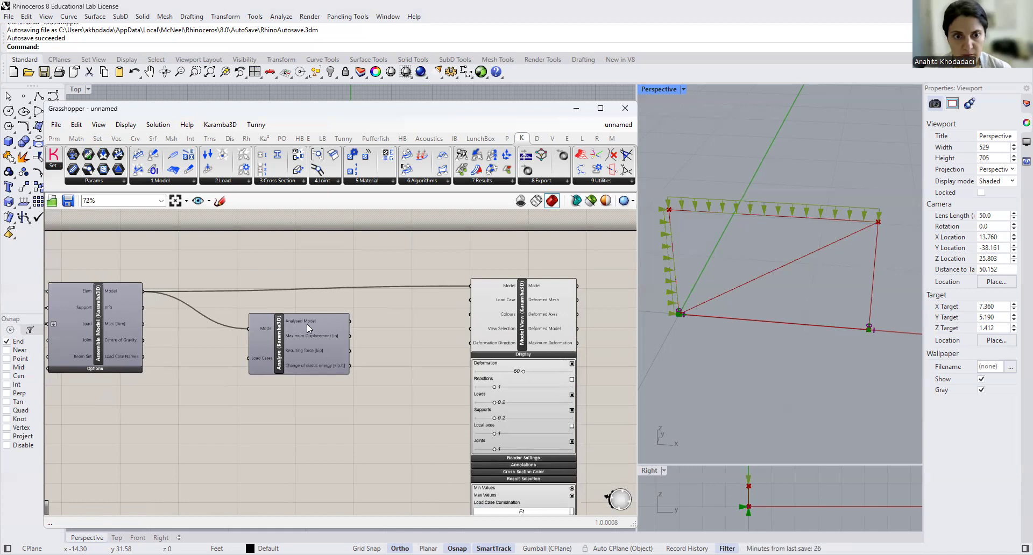
pyautogui.moveTo(349, 322); pyautogui.dragTo(470, 286)
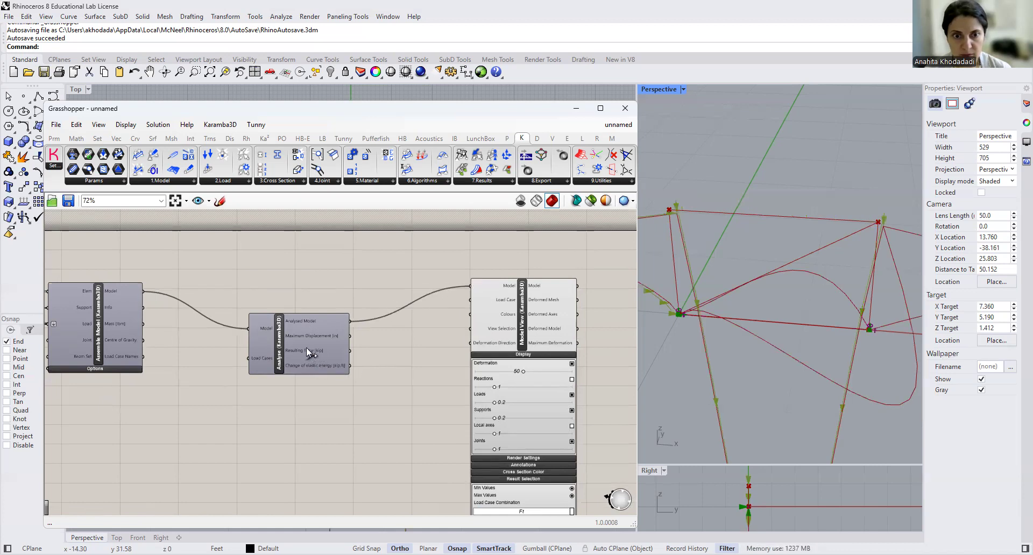
pyautogui.moveTo(306, 347); pyautogui.dragTo(309, 306)
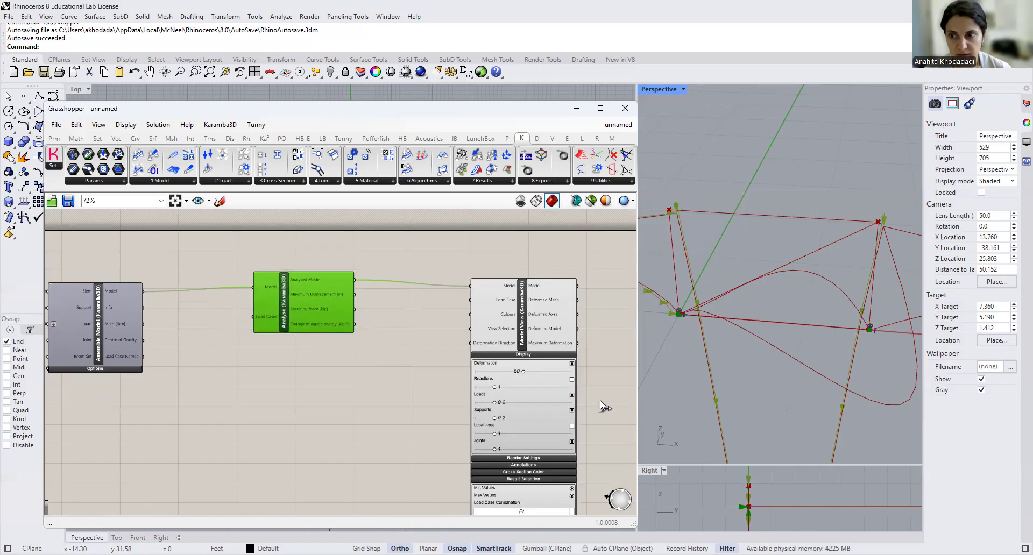
# - Set Model View's Deformation display scale to 3.33 and inspect the deformed frame in the Perspective viewport
pyautogui.scroll(-5, 789, 360)
pyautogui.scroll(4, 592, 355)
pyautogui.moveTo(457, 387); pyautogui.dragTo(356, 389)
pyautogui.scroll(3, 706, 384)
pyautogui.scroll(1, 764, 371)
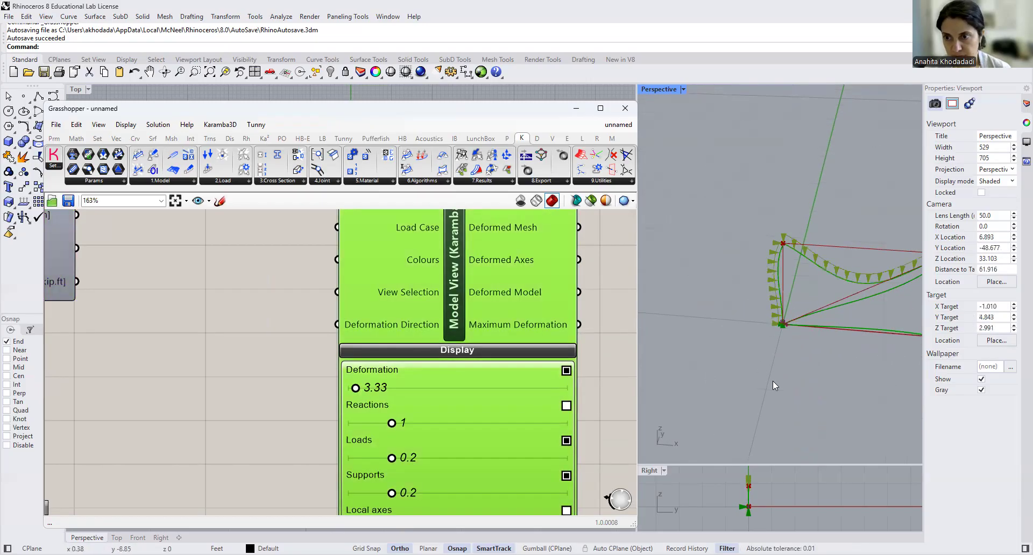
pyautogui.moveTo(698, 371); pyautogui.dragTo(731, 381, button='right')
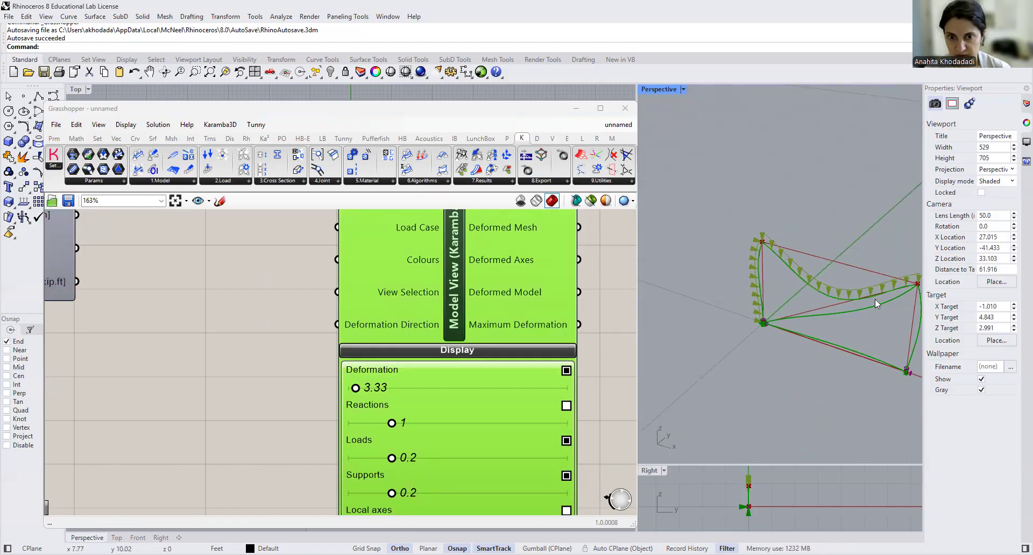
pyautogui.scroll(-2, 575, 362)
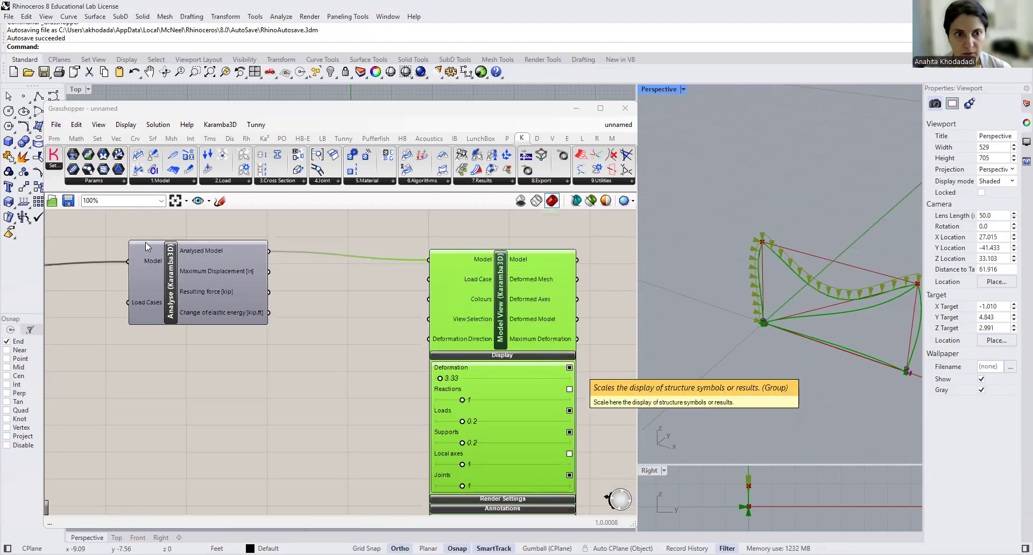
pyautogui.scroll(-1, 291, 344)
pyautogui.click(346, 314)
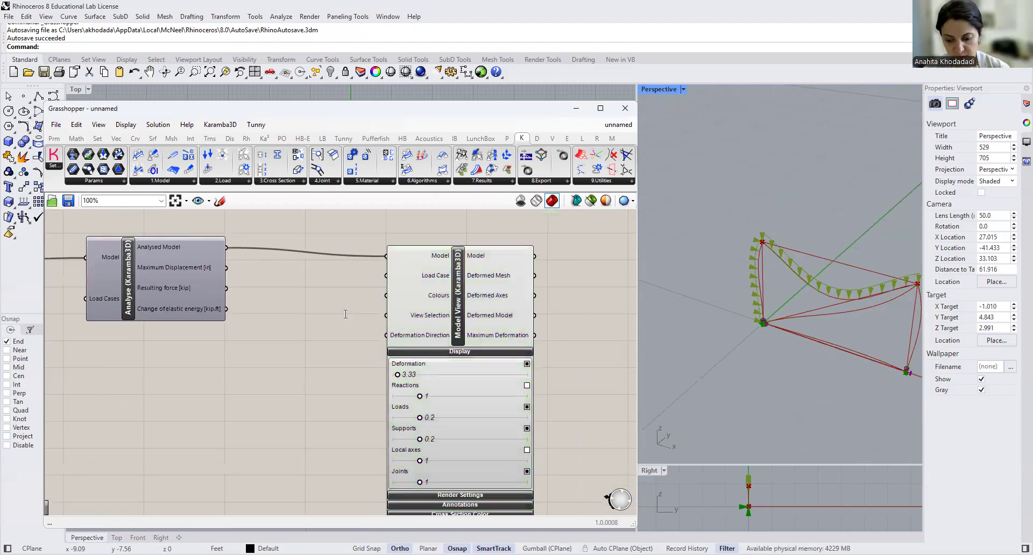
# - Connect Analyse's Maximum Displacement output to a panel and set Model View's Deformation display scale to 2.41
pyautogui.press('Return')
pyautogui.moveTo(227, 269); pyautogui.dragTo(295, 275)
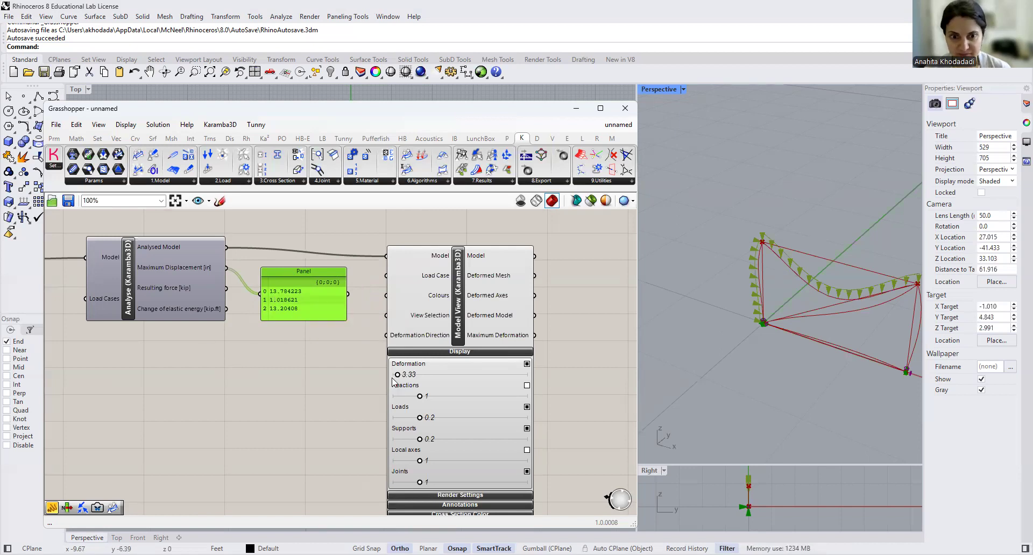
pyautogui.moveTo(398, 375); pyautogui.dragTo(396, 375)
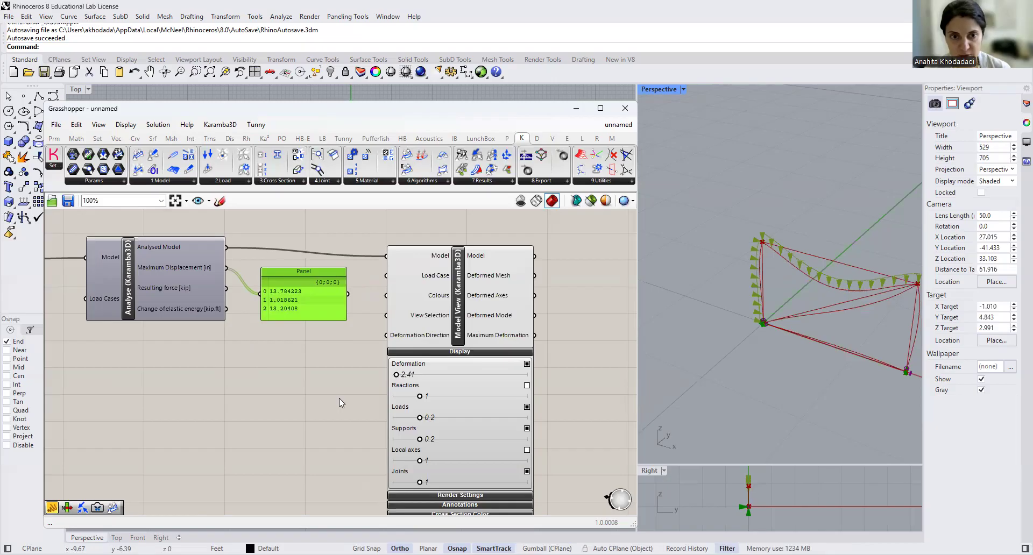
pyautogui.moveTo(543, 420); pyautogui.dragTo(420, 372, button='right')
pyautogui.moveTo(479, 305); pyautogui.dragTo(474, 344, button='right')
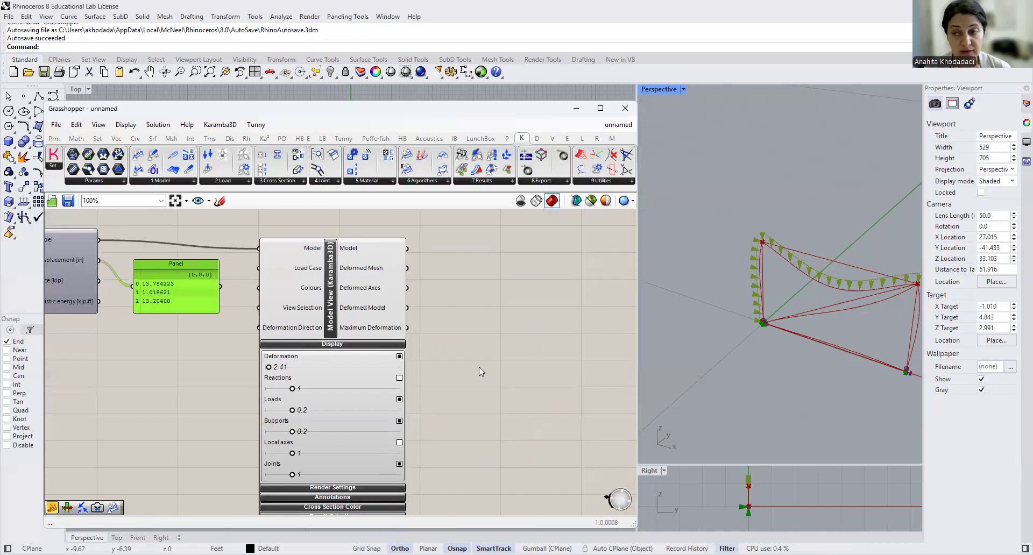
# - Place a Karamba3D Beam View component on the canvas beside Model View
pyautogui.scroll(-3, 479, 367)
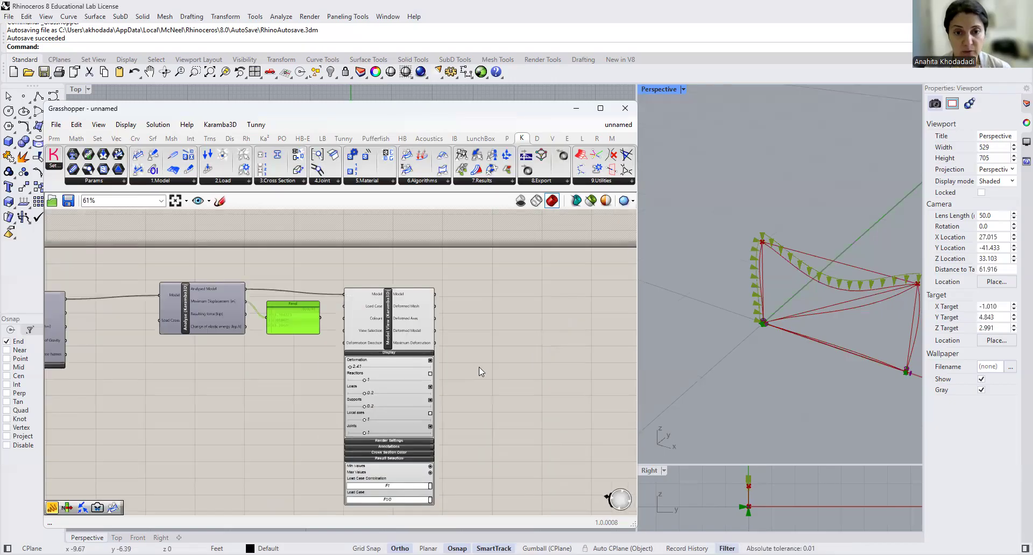
pyautogui.click(492, 183)
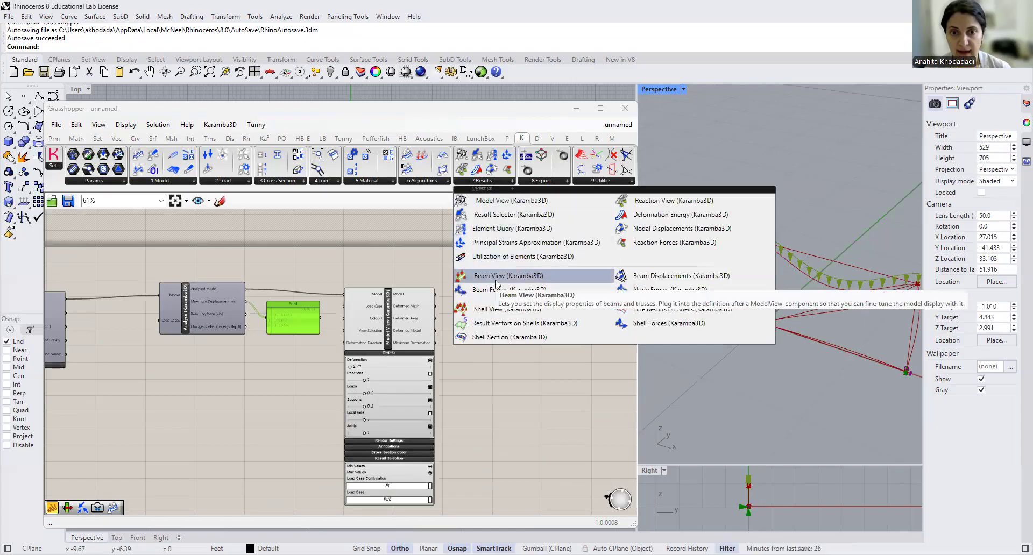
pyautogui.moveTo(492, 280); pyautogui.dragTo(558, 349)
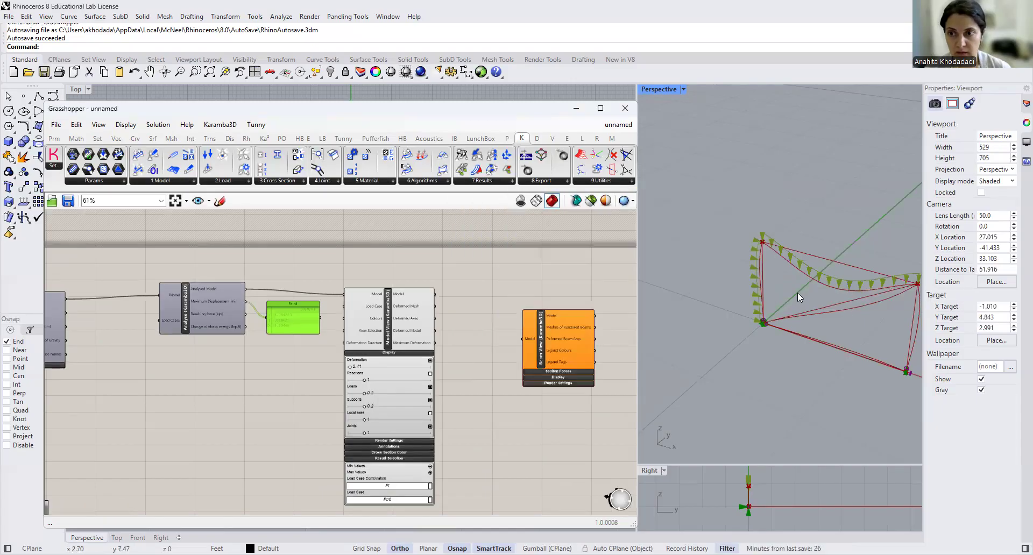
pyautogui.scroll(4, 413, 346)
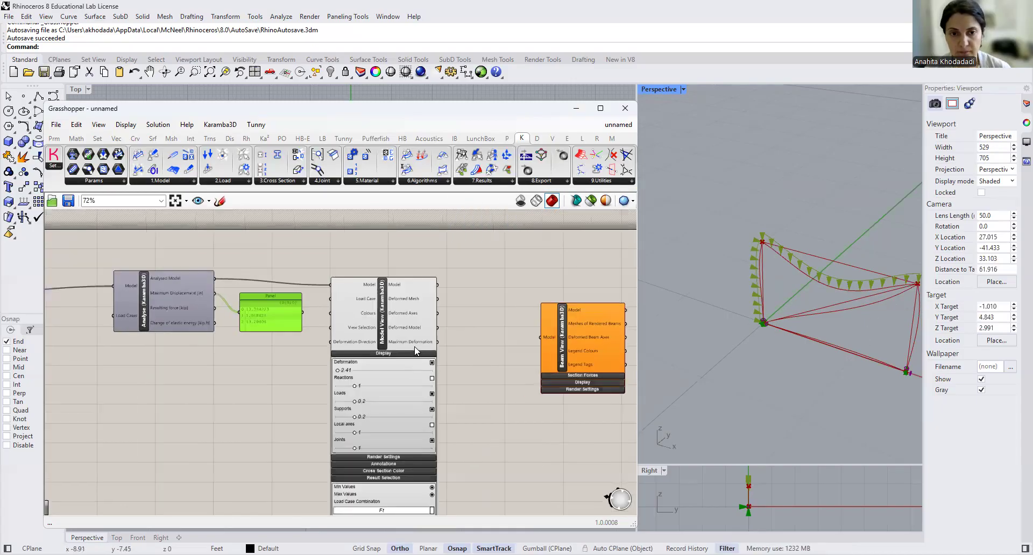
# - Connect Analyse's Analysed Model output to Beam View's Model input and move Beam View below Model View
pyautogui.moveTo(386, 341); pyautogui.dragTo(424, 320)
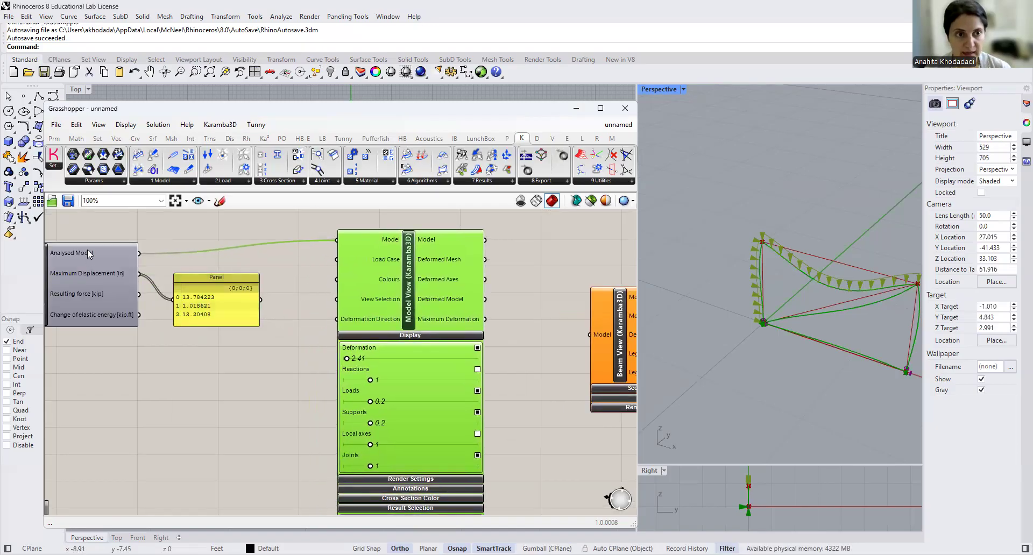
pyautogui.moveTo(87, 250)
pyautogui.moveTo(139, 253); pyautogui.dragTo(572, 335)
pyautogui.moveTo(541, 385); pyautogui.dragTo(386, 354, button='right')
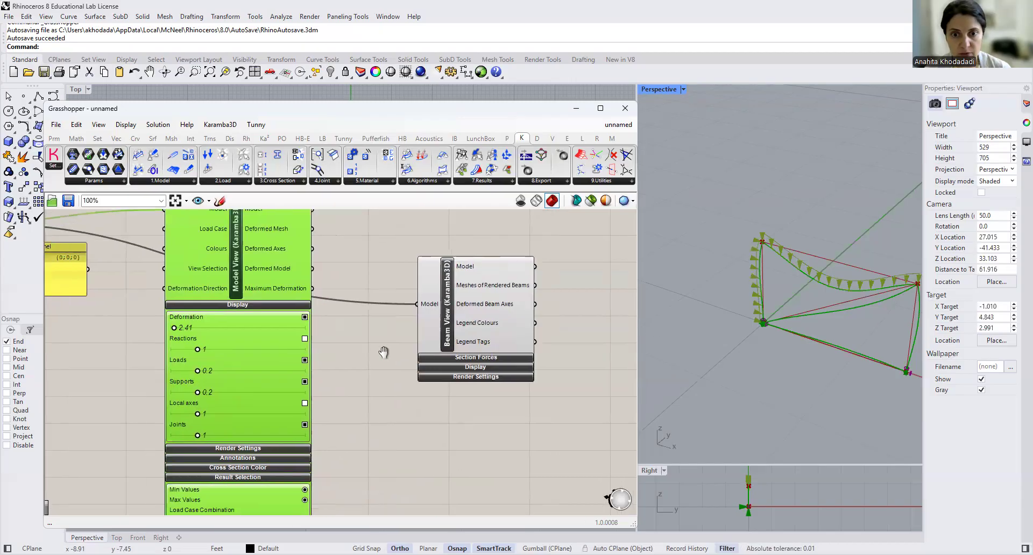
pyautogui.scroll(-4, 453, 333)
pyautogui.moveTo(454, 331); pyautogui.dragTo(349, 470)
pyautogui.scroll(5, 380, 466)
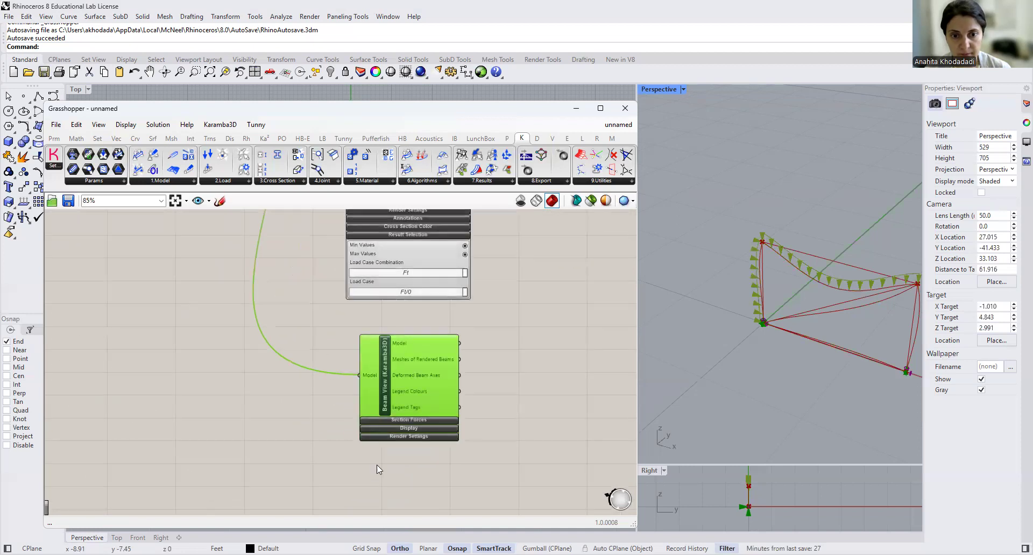
# - Expand Beam View's Section Forces and Display settings and enable the normal force Nx display
pyautogui.moveTo(434, 463); pyautogui.dragTo(428, 400, button='right')
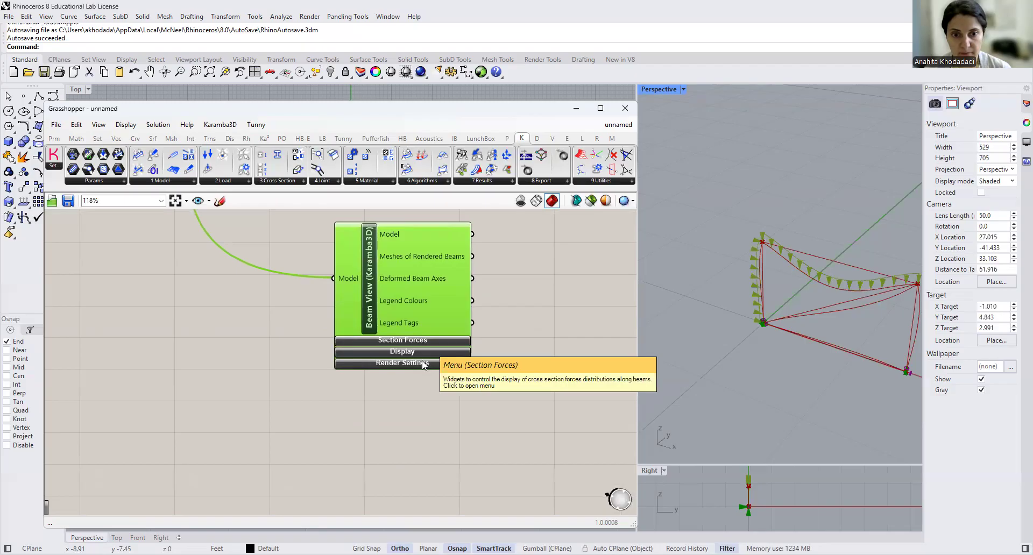
pyautogui.click(428, 340)
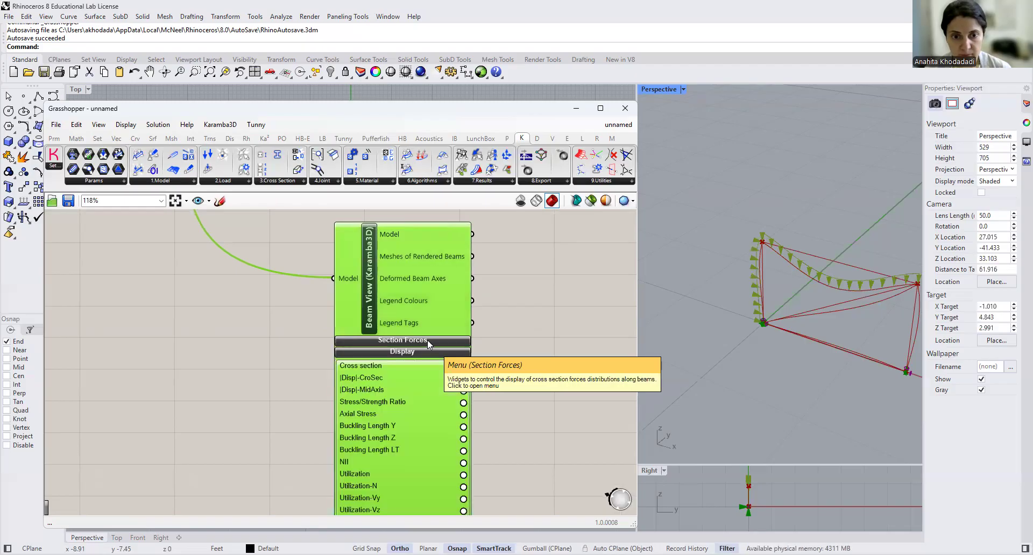
pyautogui.click(427, 340)
pyautogui.moveTo(510, 419); pyautogui.dragTo(470, 402, button='right')
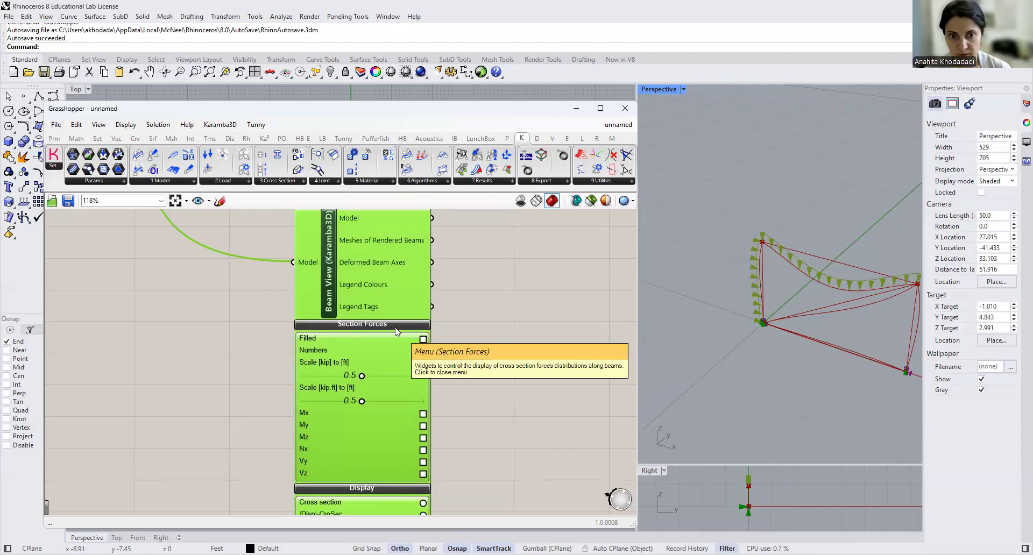
pyautogui.moveTo(464, 391); pyautogui.dragTo(438, 345, button='right')
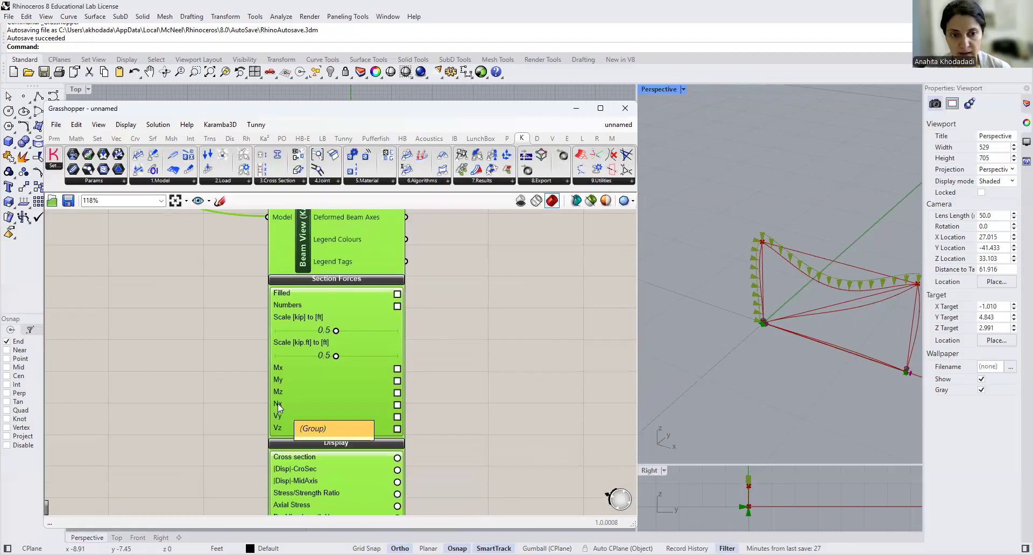
pyautogui.click(397, 406)
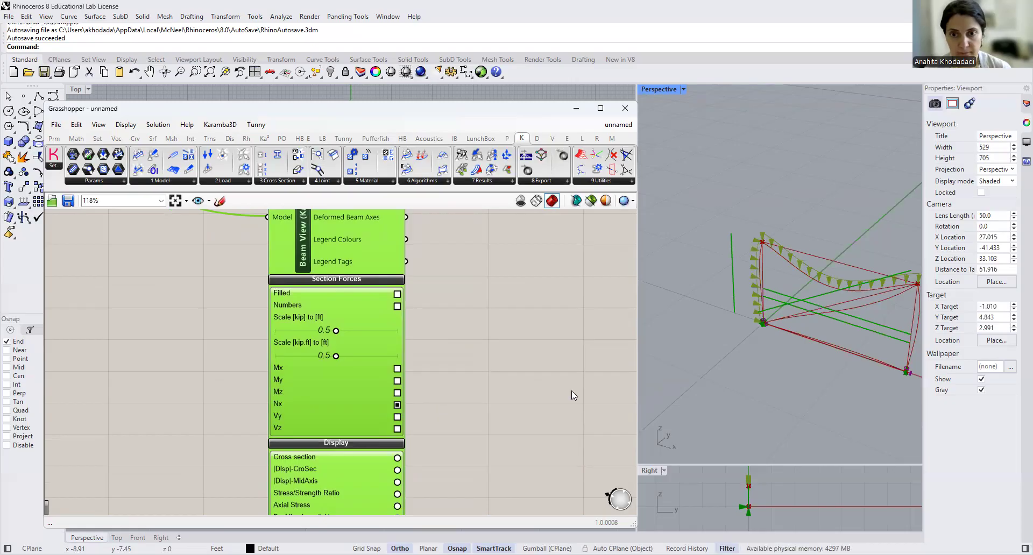
pyautogui.scroll(-2, 595, 296)
pyautogui.scroll(3, 734, 357)
pyautogui.scroll(-4, 796, 350)
pyautogui.scroll(2, 864, 346)
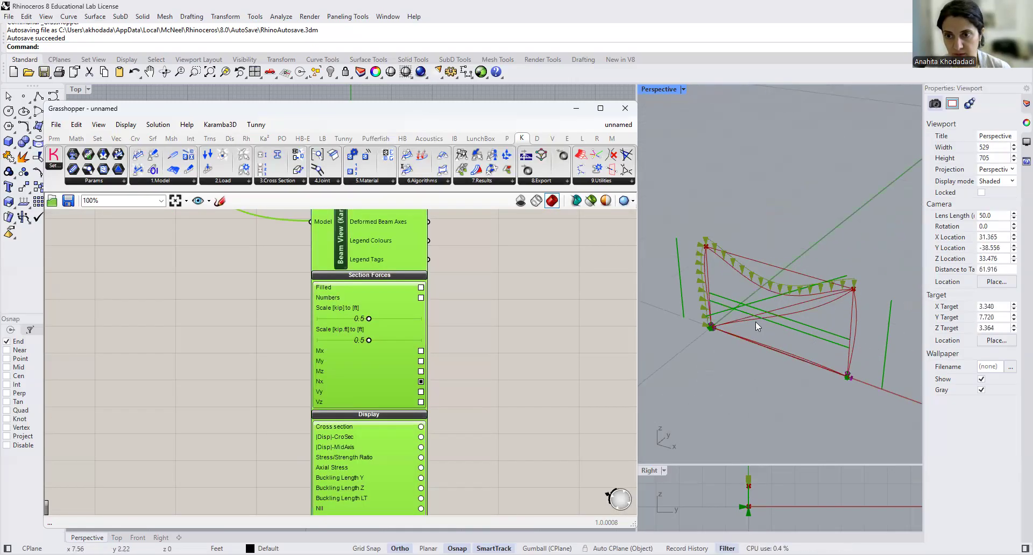
# - Turn off the preview of the Model View component
pyautogui.scroll(-5, 476, 371)
pyautogui.moveTo(499, 311); pyautogui.dragTo(485, 448, button='right')
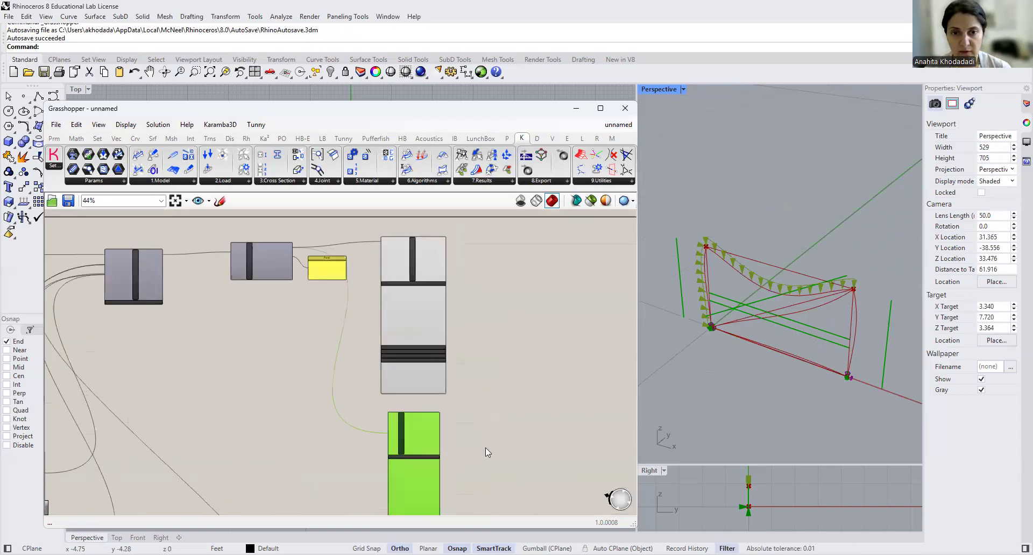
pyautogui.scroll(5, 500, 310)
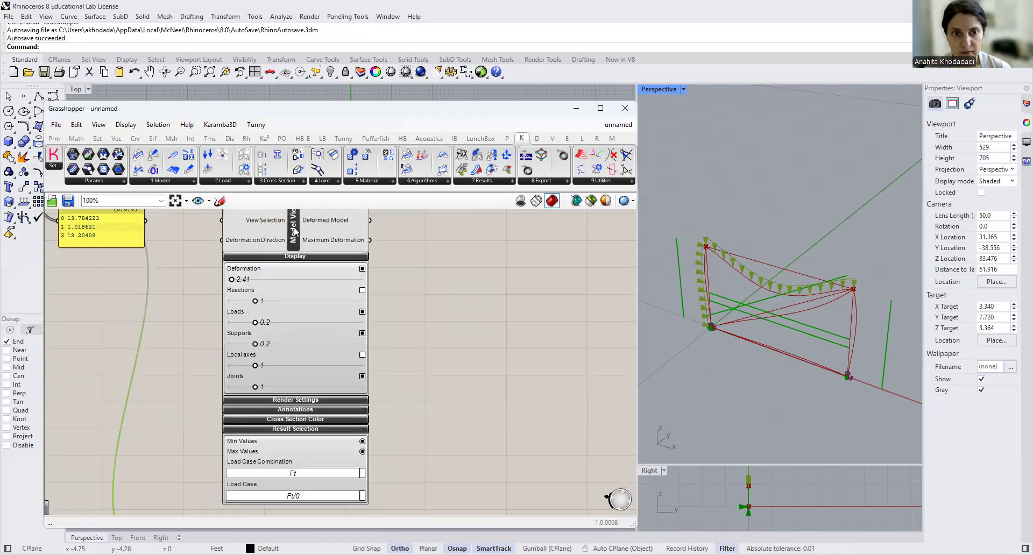
pyautogui.rightClick(295, 232)
pyautogui.click(310, 248)
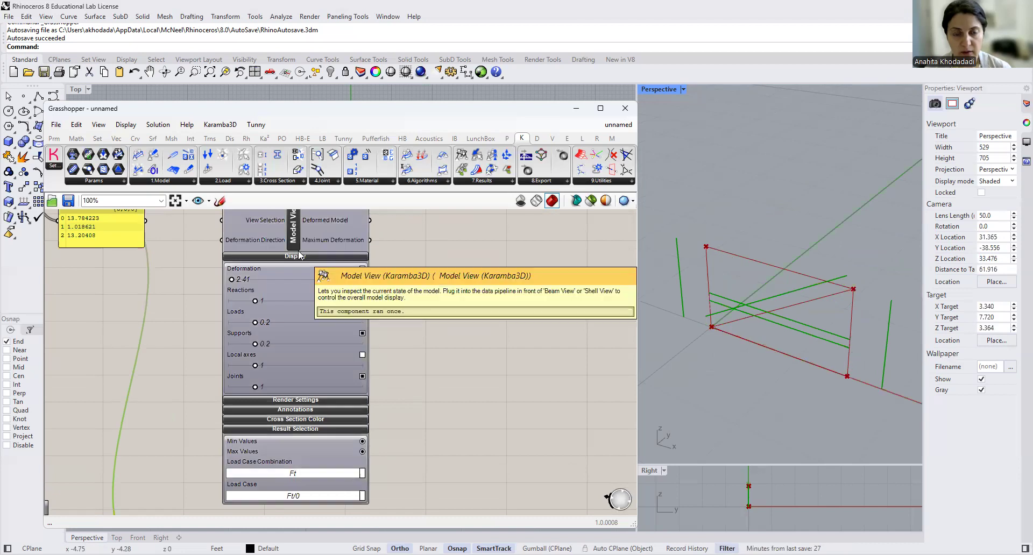
pyautogui.moveTo(420, 237); pyautogui.dragTo(443, 325, button='right')
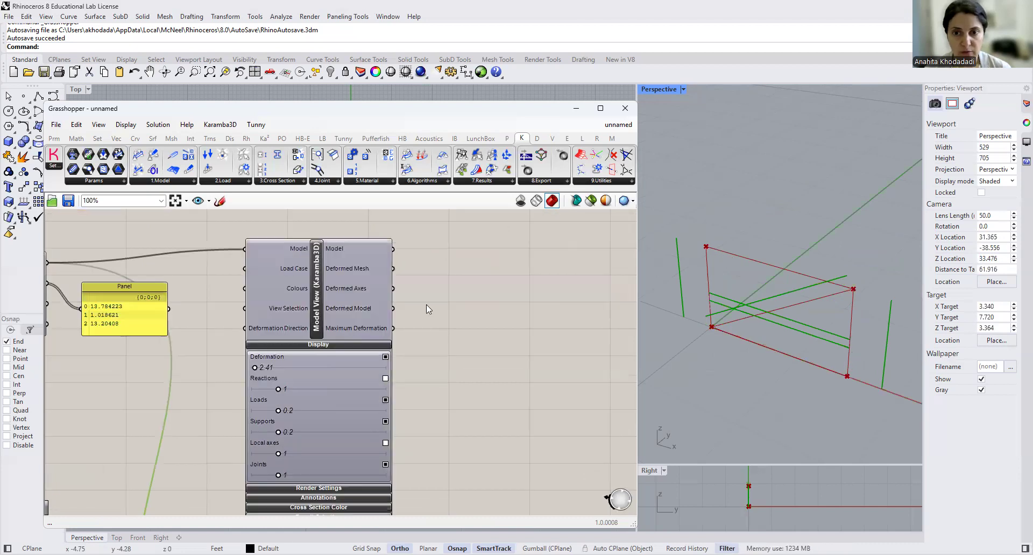
# - Show Beam View's section forces as filled diagrams with numbers, using a kip-to-ft scale of 0.06
pyautogui.scroll(-4, 427, 305)
pyautogui.moveTo(410, 407); pyautogui.dragTo(413, 304, button='right')
pyautogui.scroll(4, 368, 413)
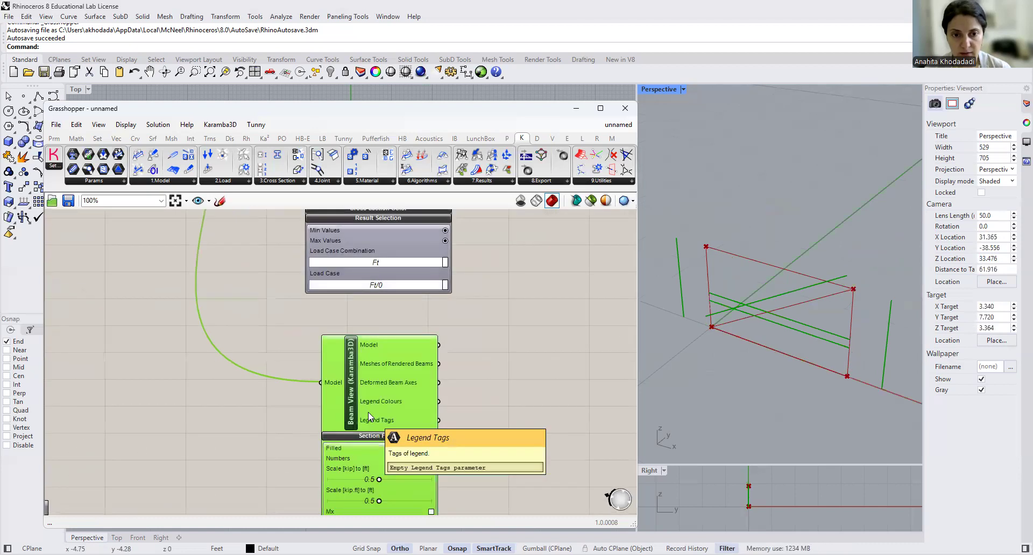
pyautogui.moveTo(450, 460); pyautogui.dragTo(441, 348, button='right')
pyautogui.scroll(2, 393, 432)
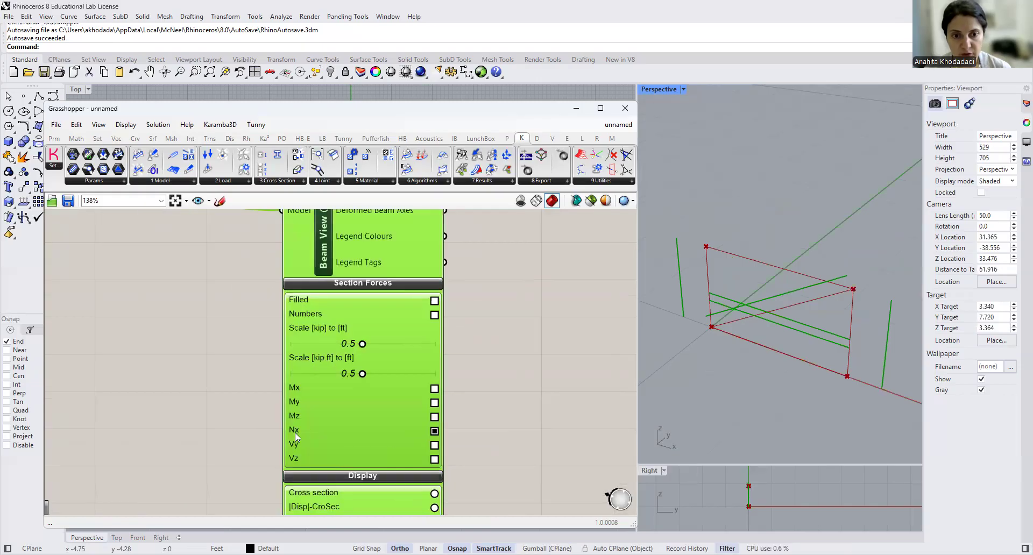
pyautogui.click(434, 301)
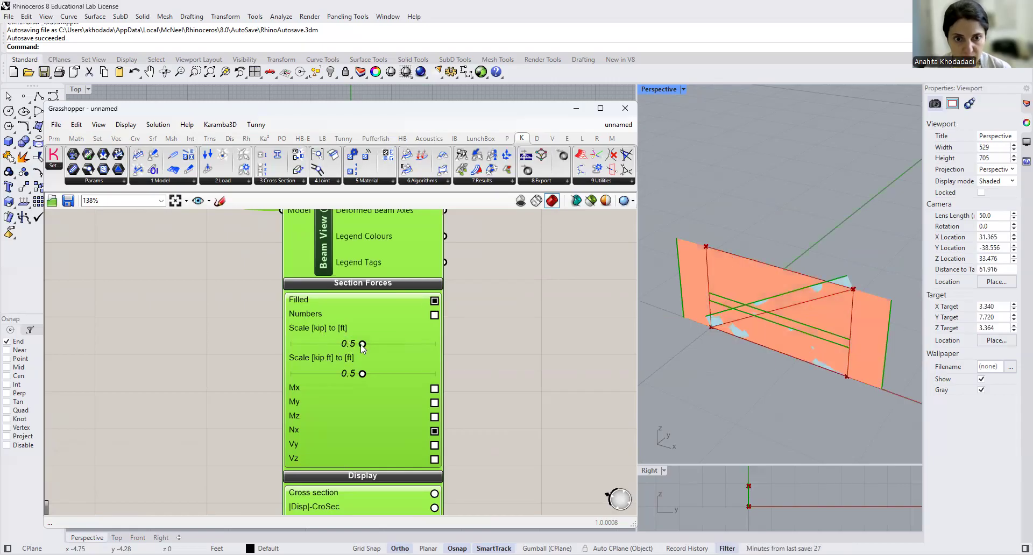
pyautogui.moveTo(347, 346); pyautogui.dragTo(302, 348)
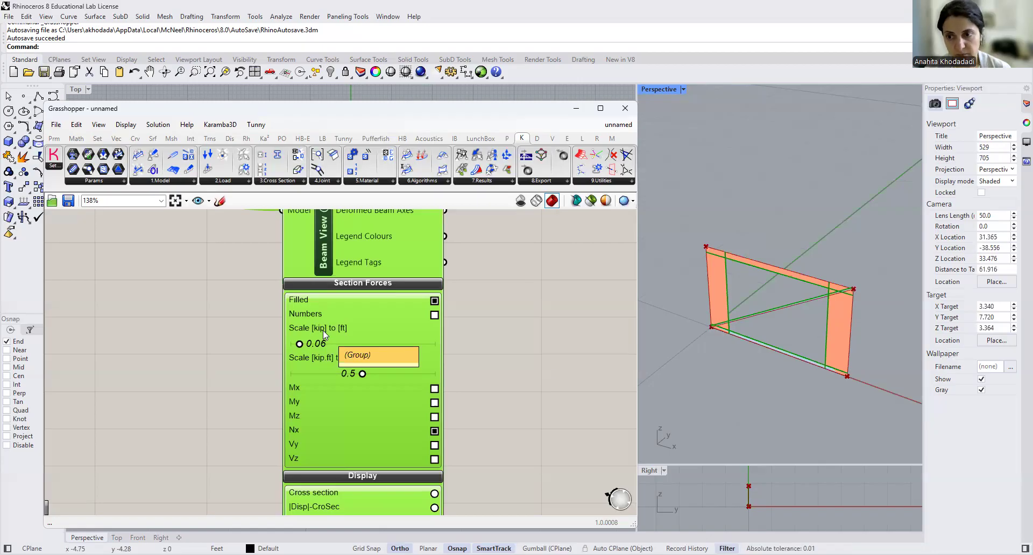
pyautogui.click(435, 315)
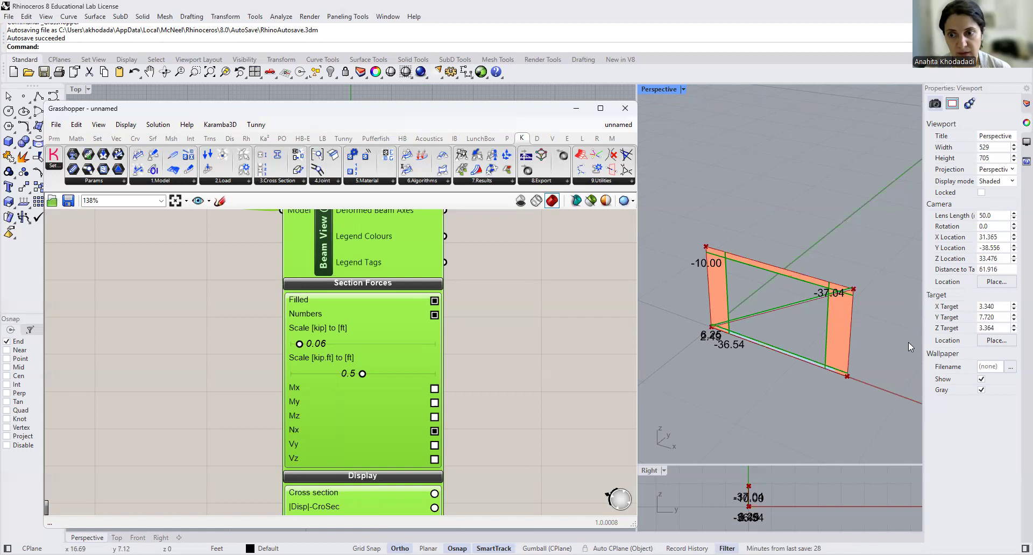
# - Examine the normal force diagrams and their values on the frame members in the Perspective viewport
pyautogui.scroll(5, 756, 365)
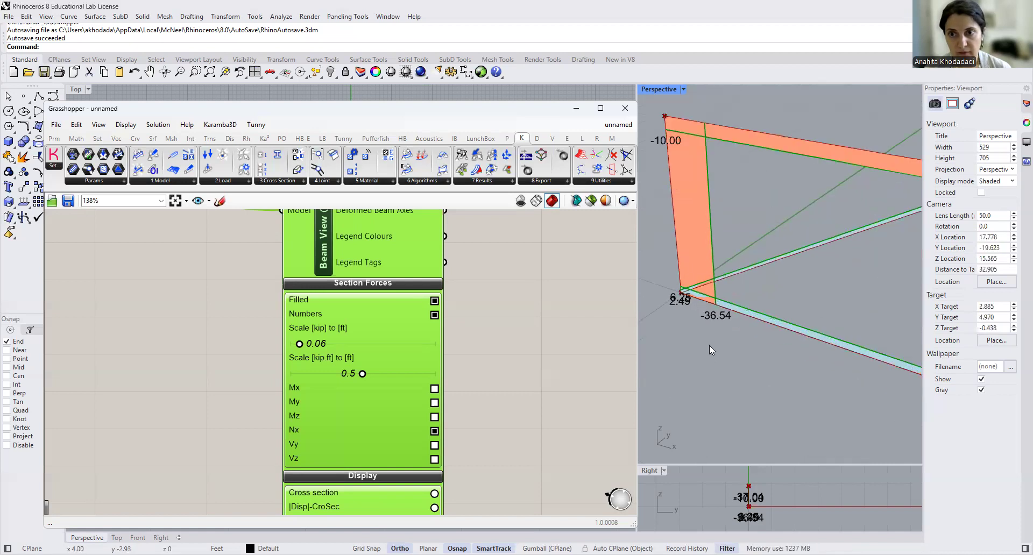
pyautogui.scroll(10, 710, 346)
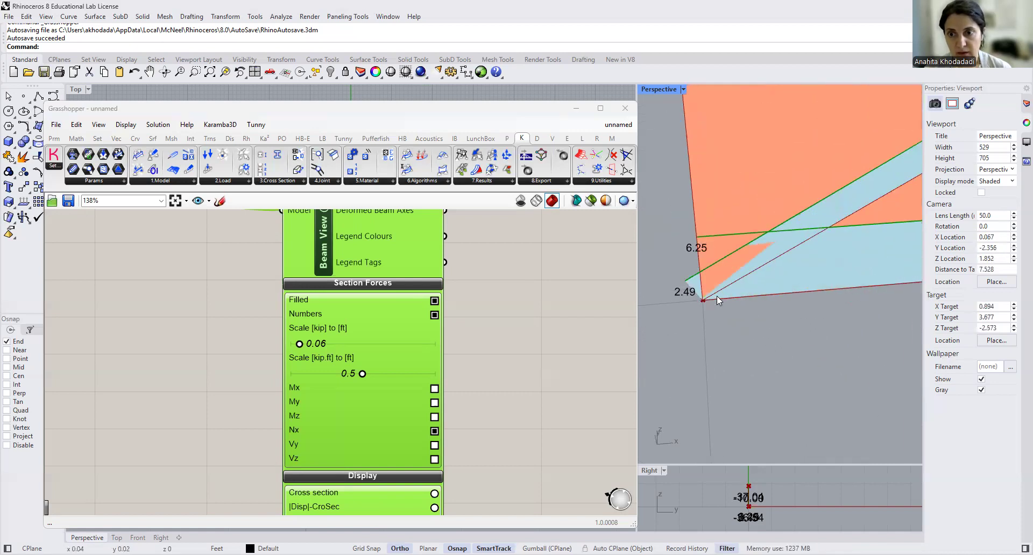
pyautogui.scroll(-6, 716, 296)
pyautogui.moveTo(769, 329); pyautogui.dragTo(744, 340, button='right')
pyautogui.scroll(-2, 710, 333)
pyautogui.scroll(-8, 743, 340)
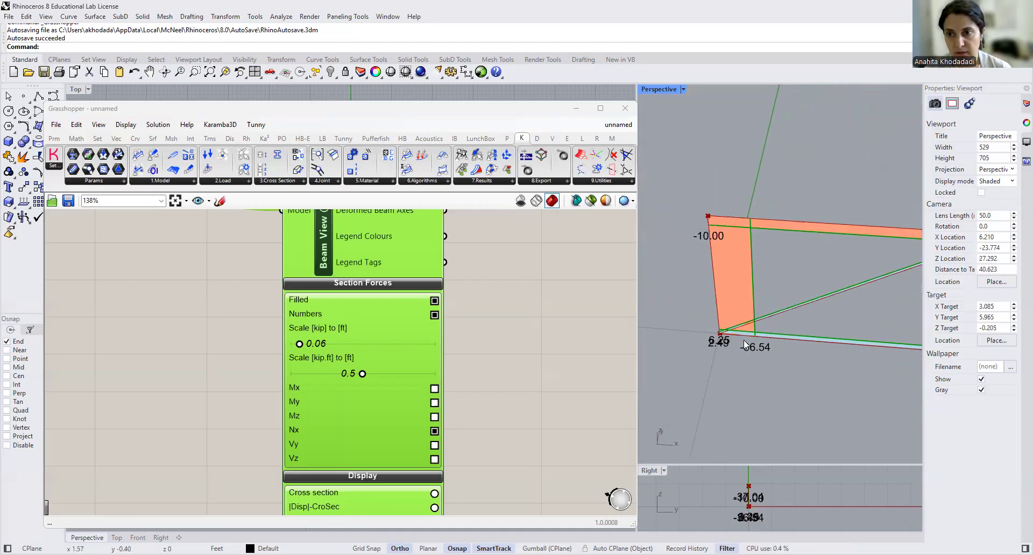
pyautogui.moveTo(803, 356); pyautogui.dragTo(743, 342, button='right')
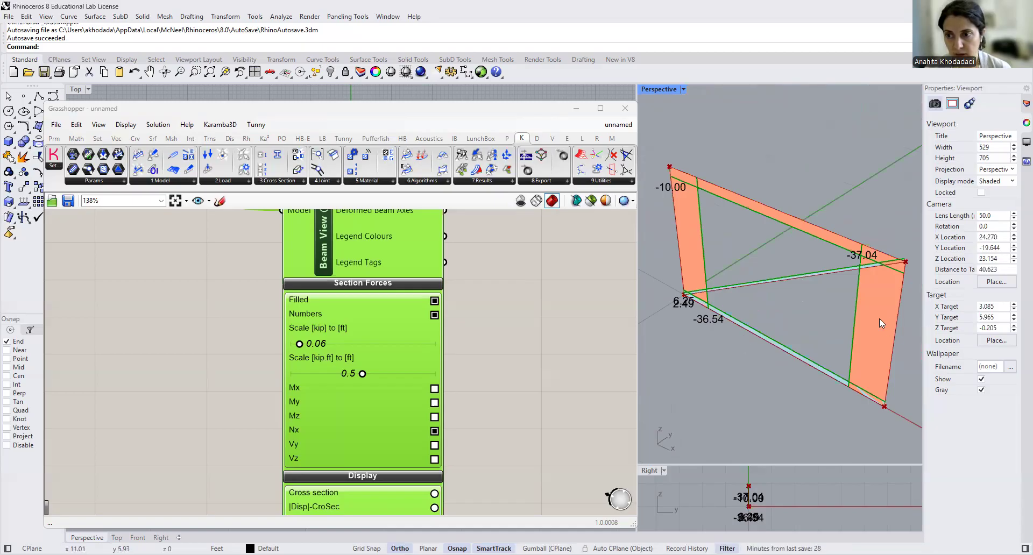
pyautogui.scroll(2, 890, 272)
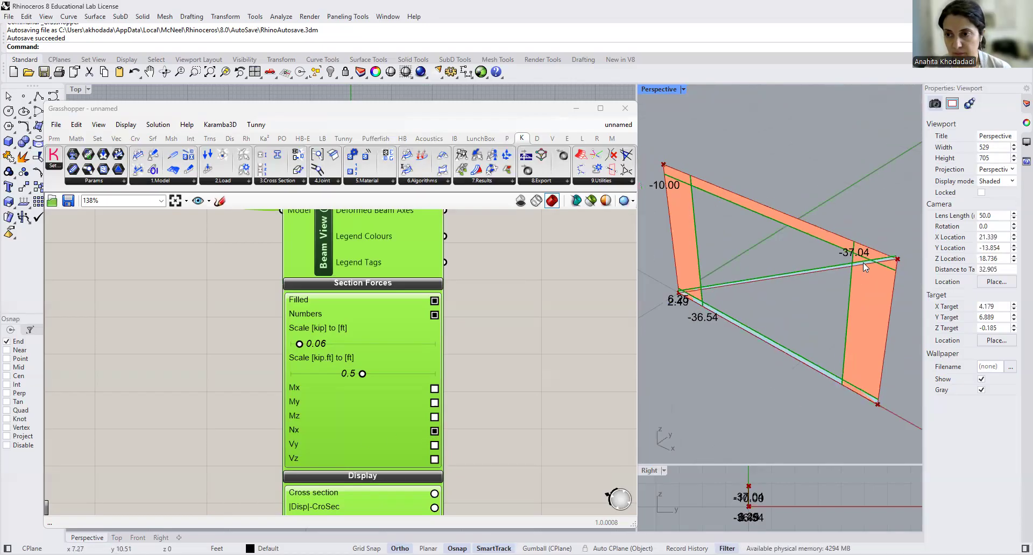
pyautogui.scroll(-3, 863, 262)
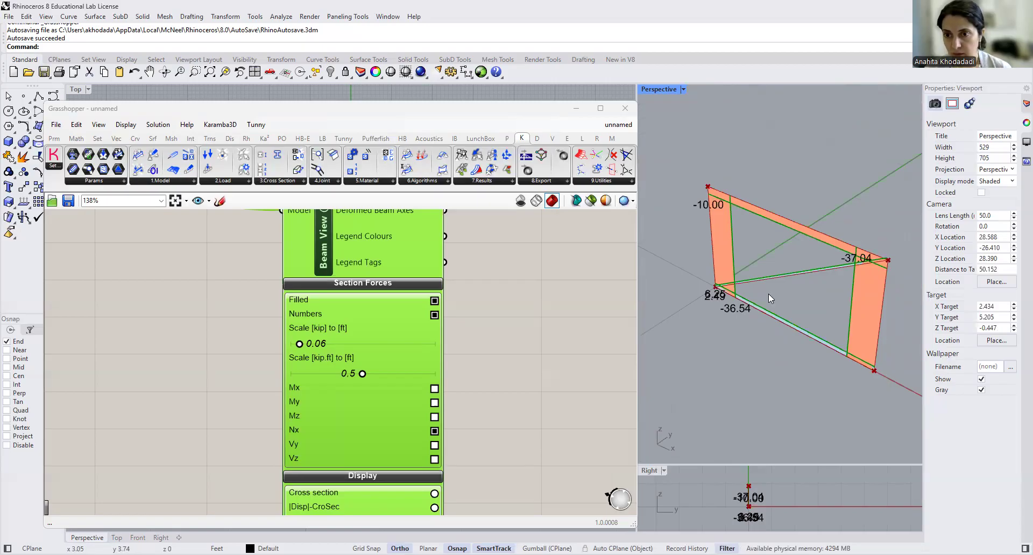
pyautogui.scroll(5, 729, 289)
pyautogui.scroll(-5, 744, 278)
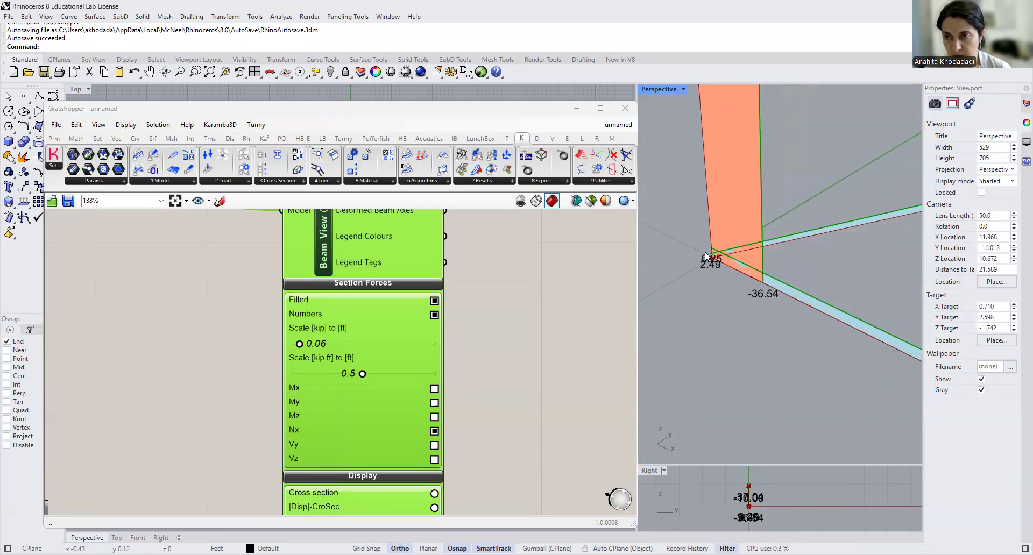
pyautogui.scroll(1, 769, 225)
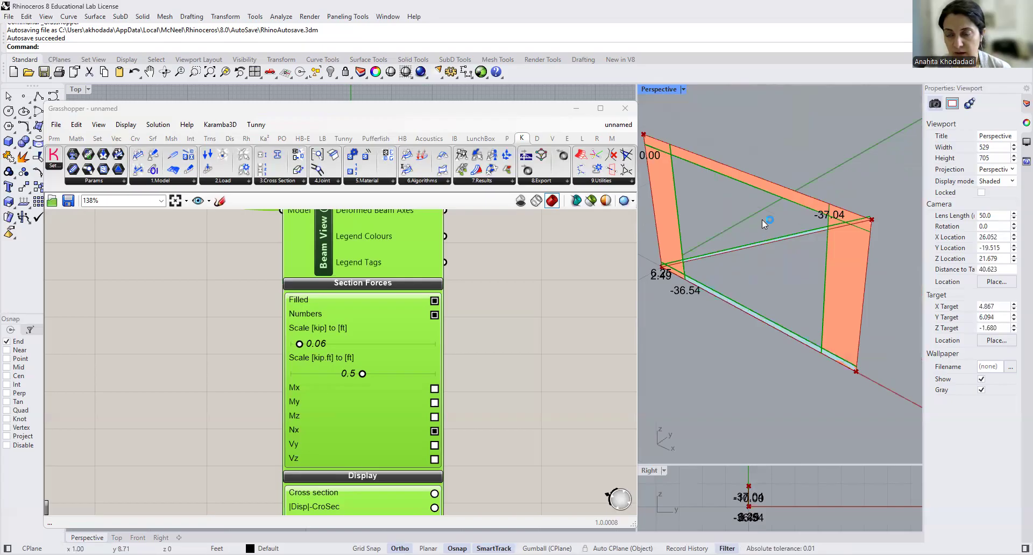
pyautogui.scroll(1, 762, 219)
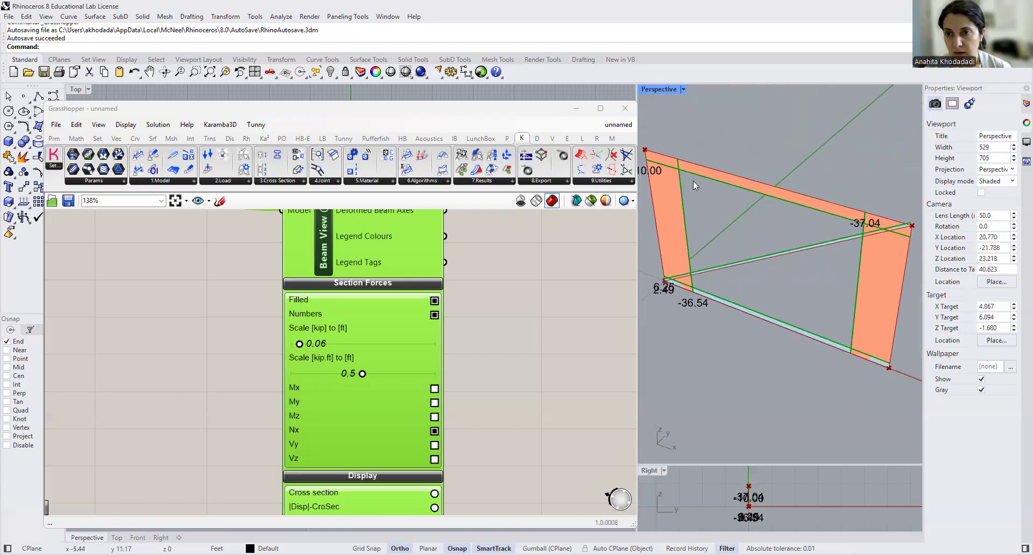
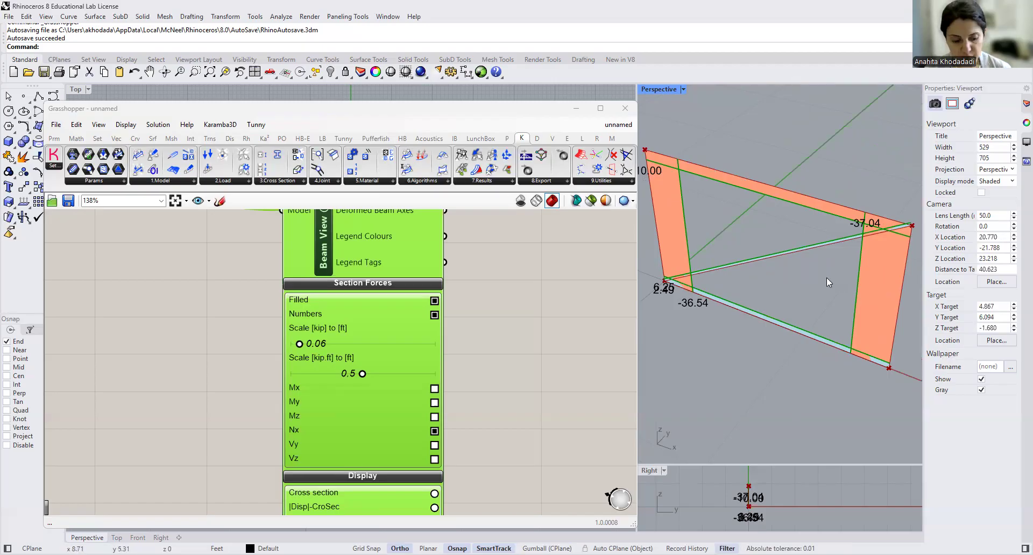
# - Examine the normal force diagrams and values around the frame's lower-left joint, including the left column, diagonal and bottom member
pyautogui.moveTo(826, 278); pyautogui.dragTo(827, 246, button='right')
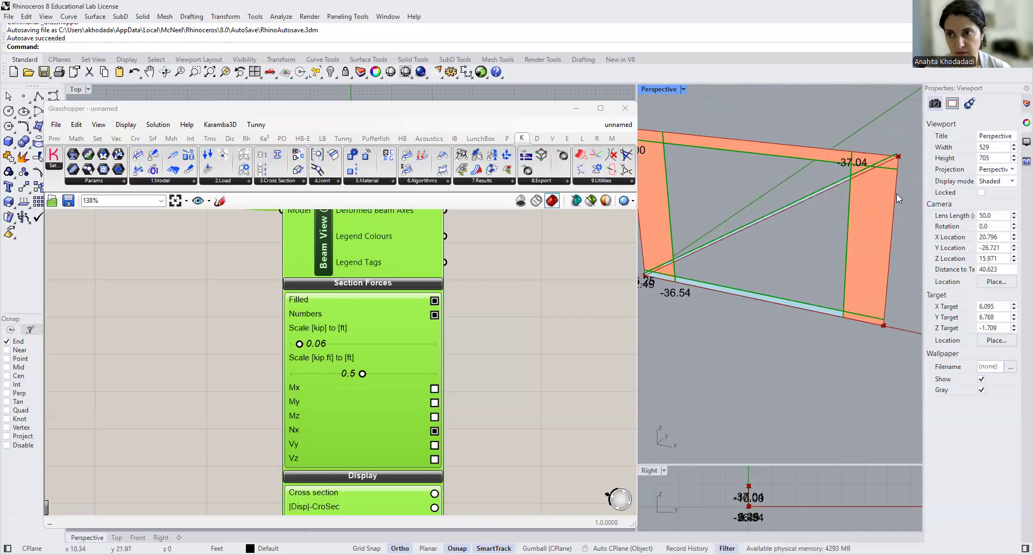
pyautogui.moveTo(823, 253); pyautogui.dragTo(836, 243, button='right')
pyautogui.scroll(10, 702, 300)
pyautogui.moveTo(686, 320)
pyautogui.mouseDown(button='right')
pyautogui.moveTo(713, 316)
pyautogui.moveTo(695, 312)
pyautogui.mouseUp(button='right')
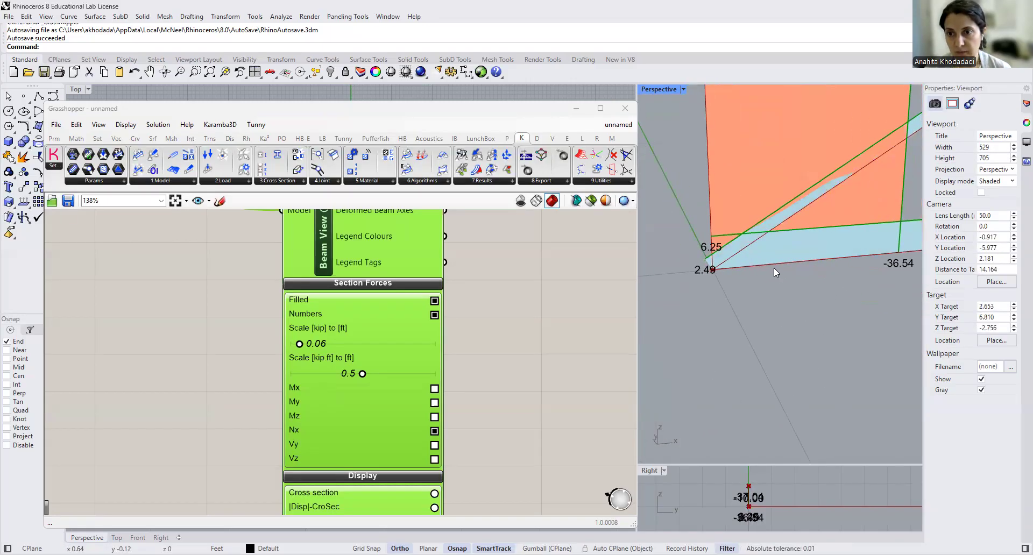
pyautogui.scroll(2, 744, 256)
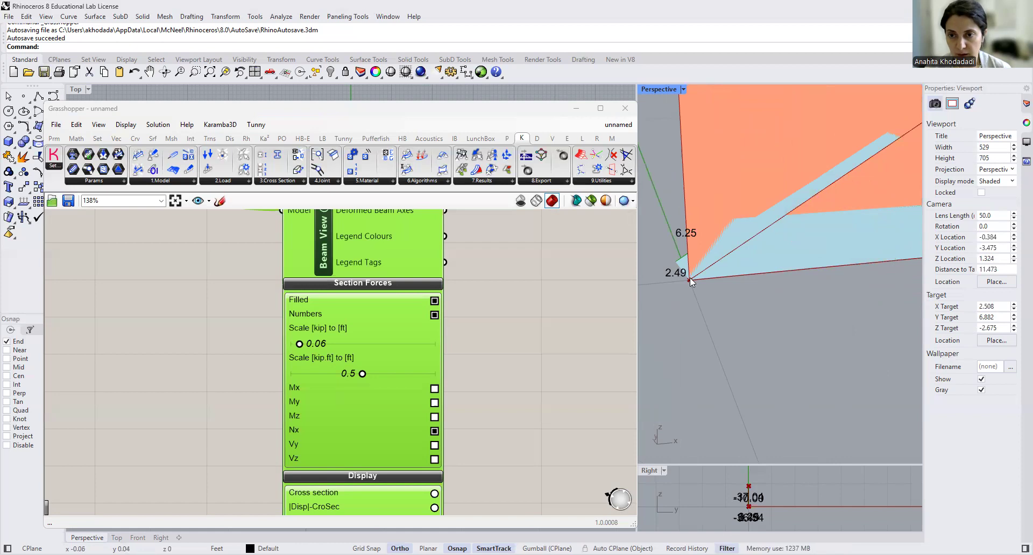
pyautogui.scroll(-6, 698, 283)
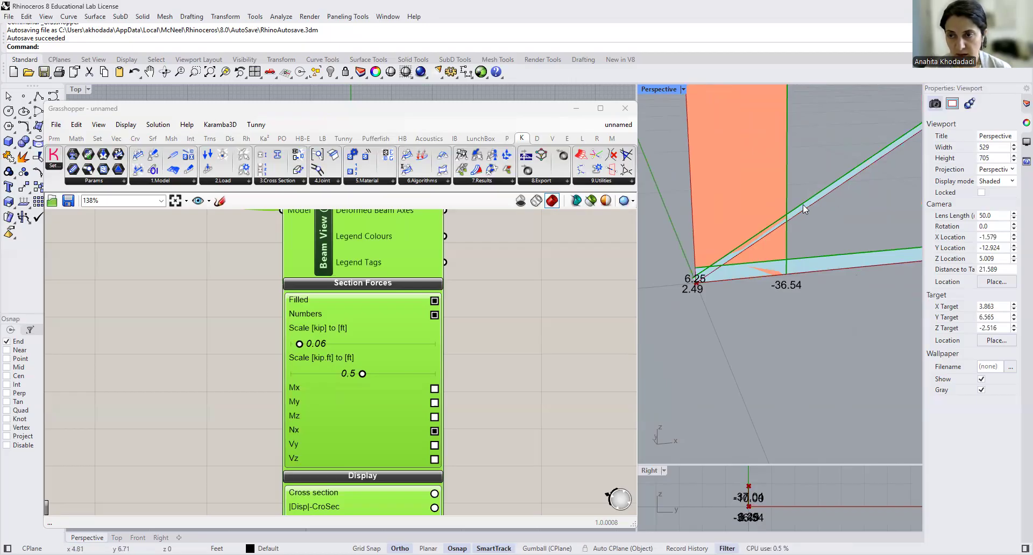
pyautogui.scroll(5, 693, 279)
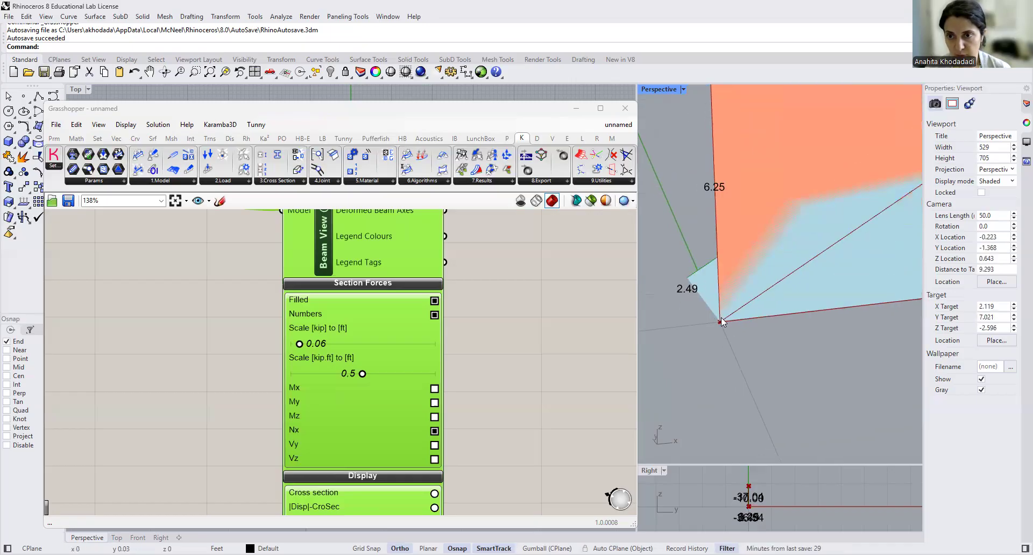
pyautogui.scroll(-10, 683, 289)
pyautogui.scroll(6, 759, 283)
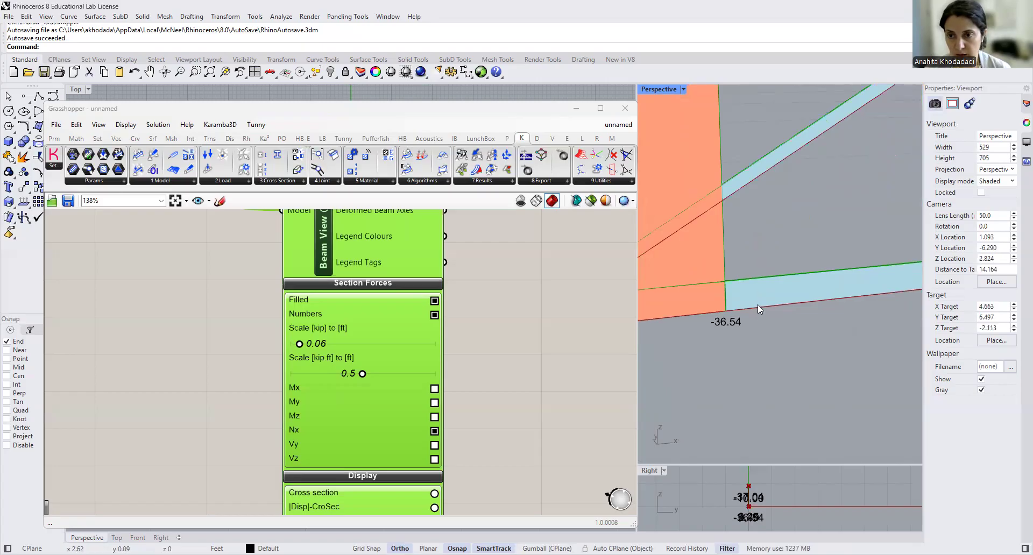
pyautogui.scroll(3, 758, 305)
pyautogui.moveTo(686, 339); pyautogui.dragTo(706, 338, button='right')
pyautogui.scroll(4, 728, 271)
pyautogui.scroll(-2, 729, 272)
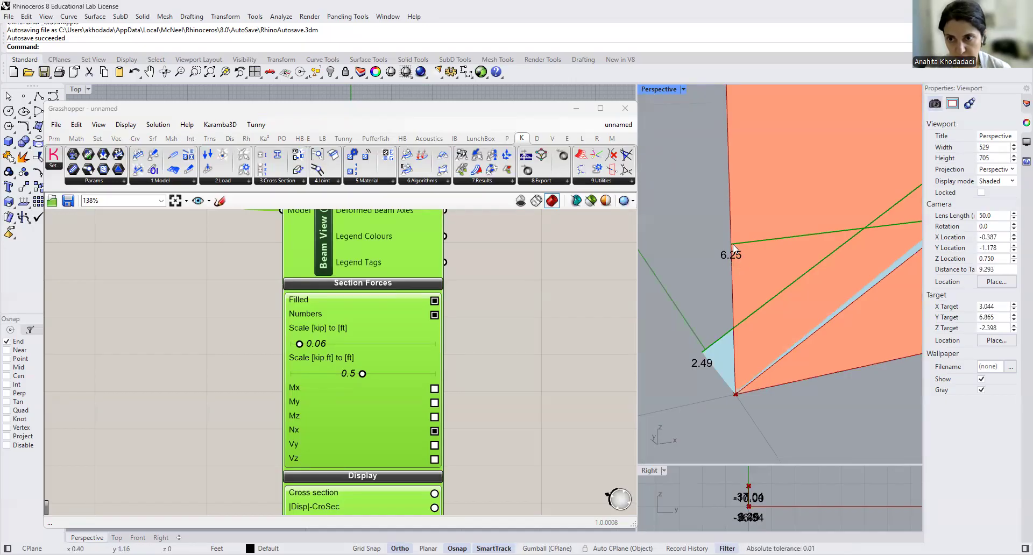
pyautogui.scroll(-3, 727, 243)
pyautogui.moveTo(775, 269); pyautogui.dragTo(814, 287, button='right')
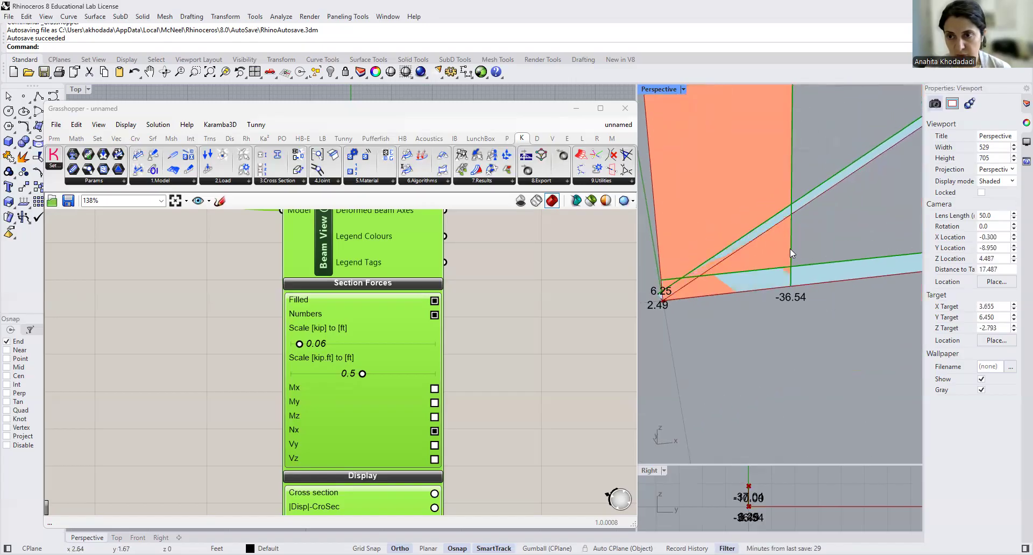
pyautogui.scroll(-3, 778, 247)
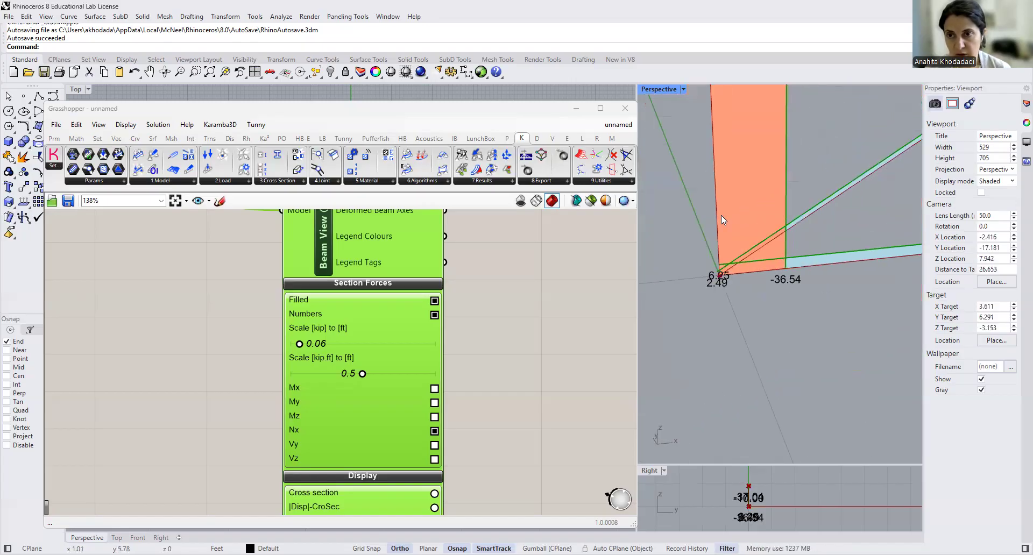
pyautogui.scroll(5, 782, 270)
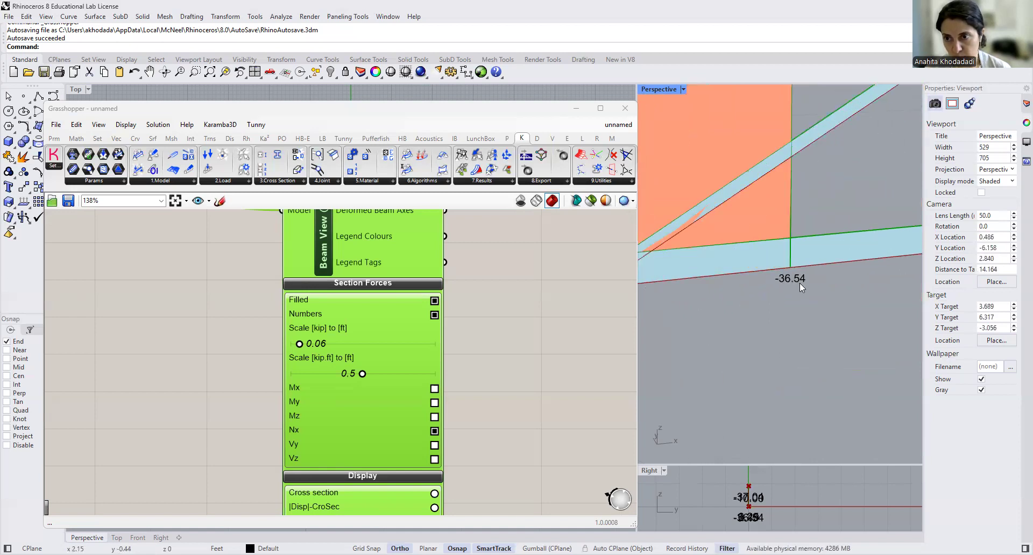
pyautogui.scroll(-5, 779, 283)
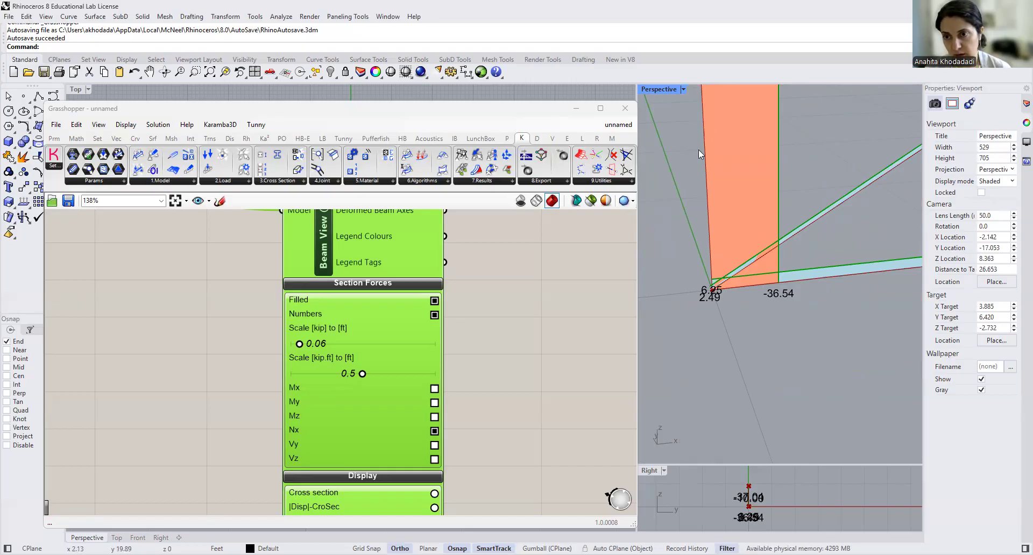
# - Examine the normal force values at the frame's upper-left and upper-right joints in the Perspective viewport
pyautogui.scroll(-5, 698, 208)
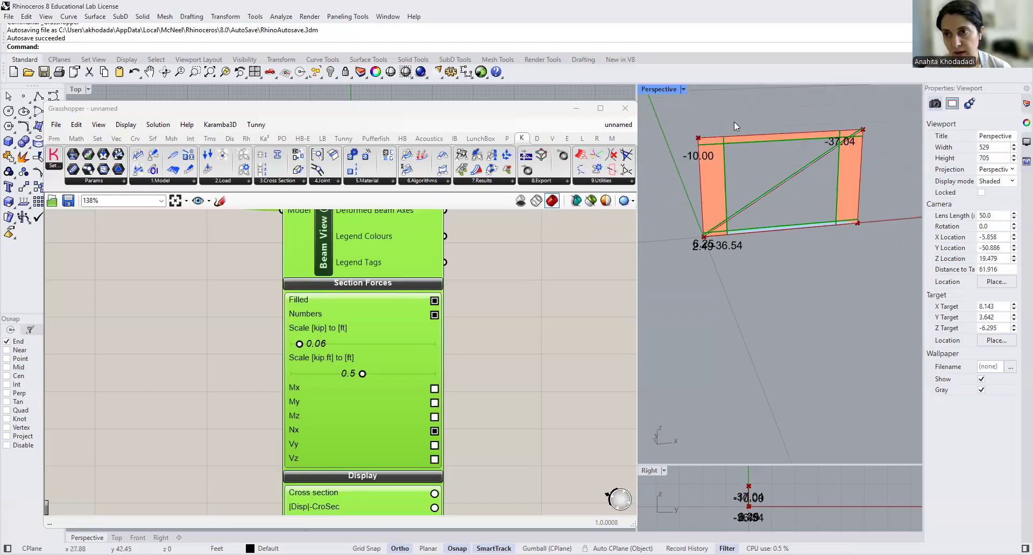
pyautogui.scroll(6, 753, 143)
pyautogui.scroll(-3, 753, 145)
pyautogui.scroll(2, 752, 145)
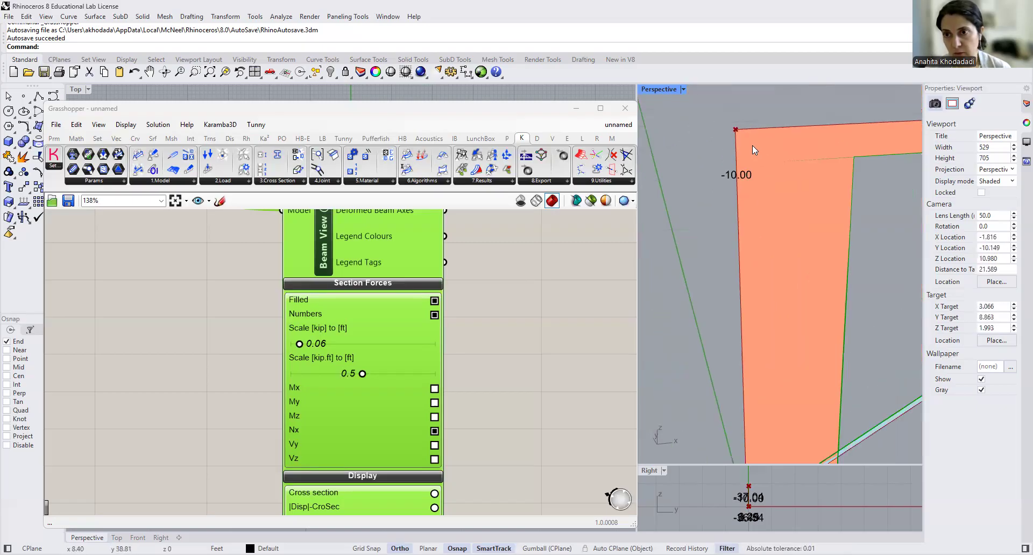
pyautogui.scroll(-3, 754, 129)
pyautogui.scroll(3, 740, 134)
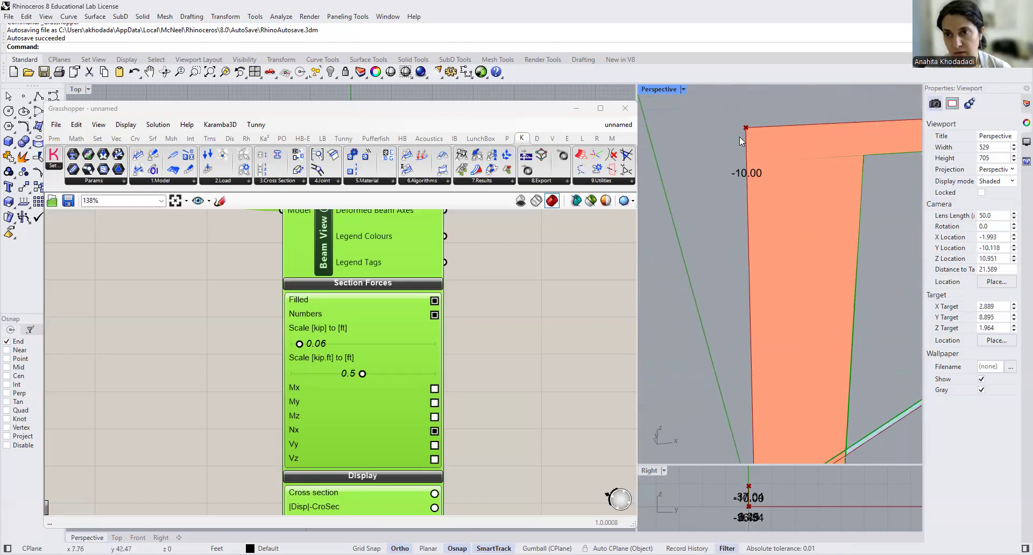
pyautogui.scroll(-2, 747, 159)
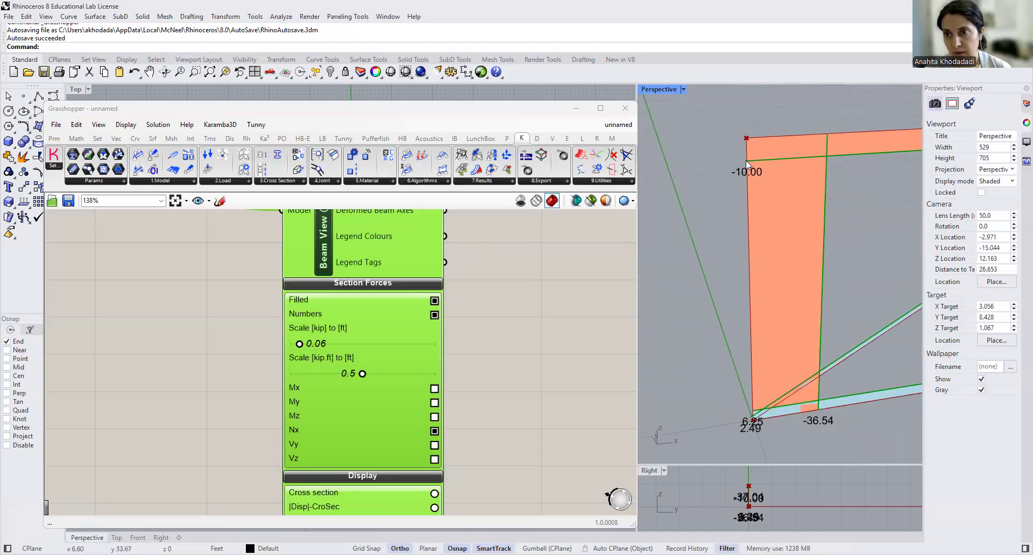
pyautogui.scroll(-3, 726, 184)
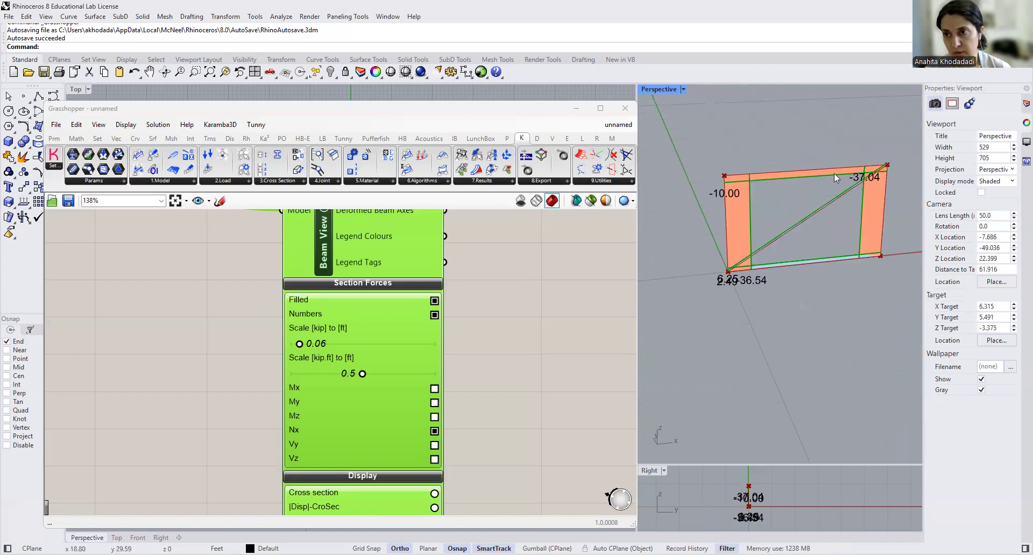
pyautogui.scroll(3, 884, 173)
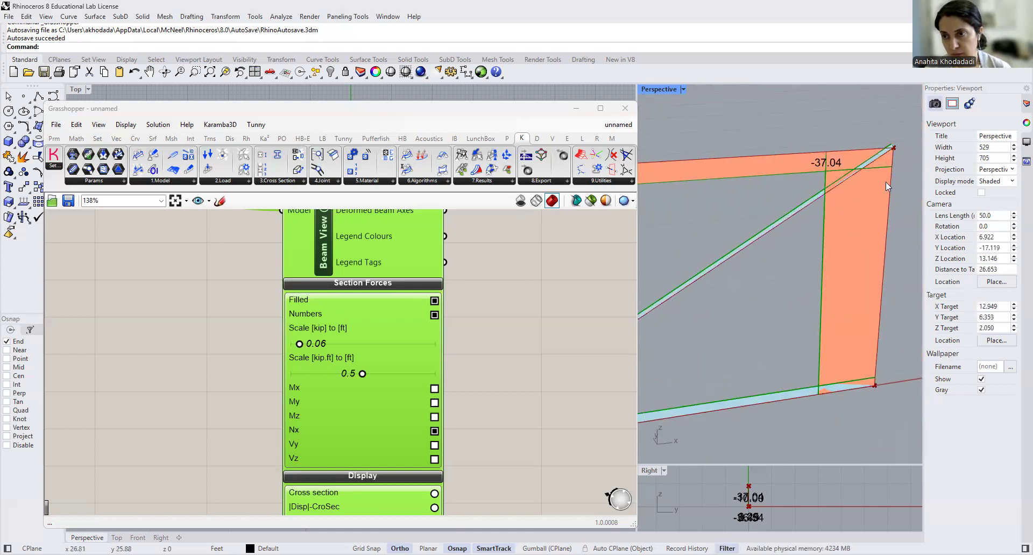
pyautogui.scroll(3, 888, 155)
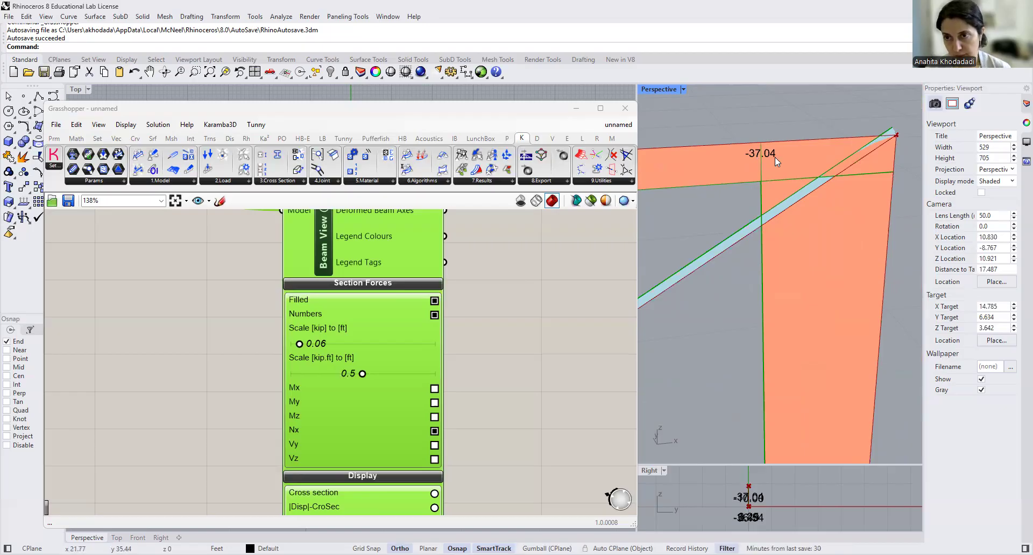
pyautogui.scroll(-9, 854, 196)
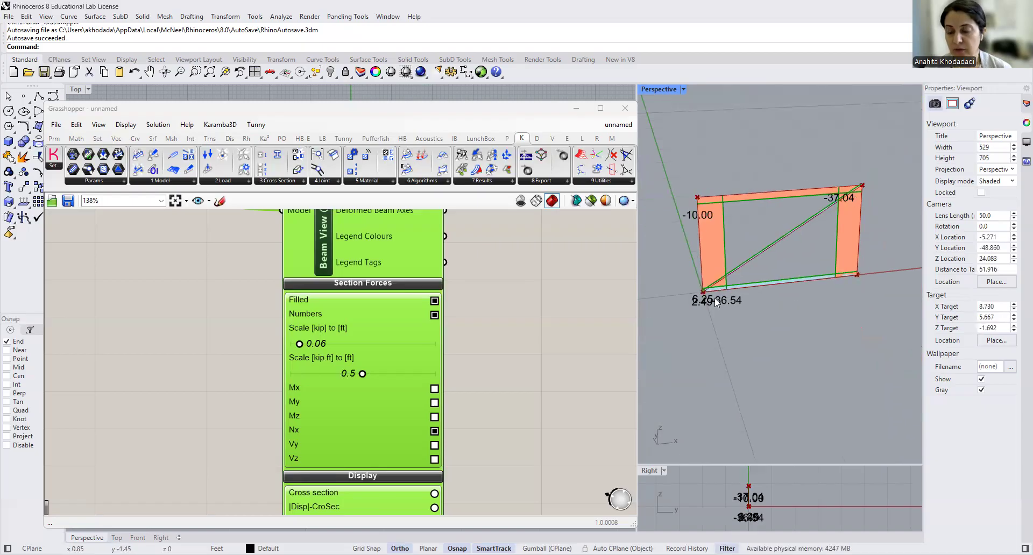
# - Compare the normal force labels of the diagonal, bottom member and left column near the lower-left joint
pyautogui.scroll(5, 715, 296)
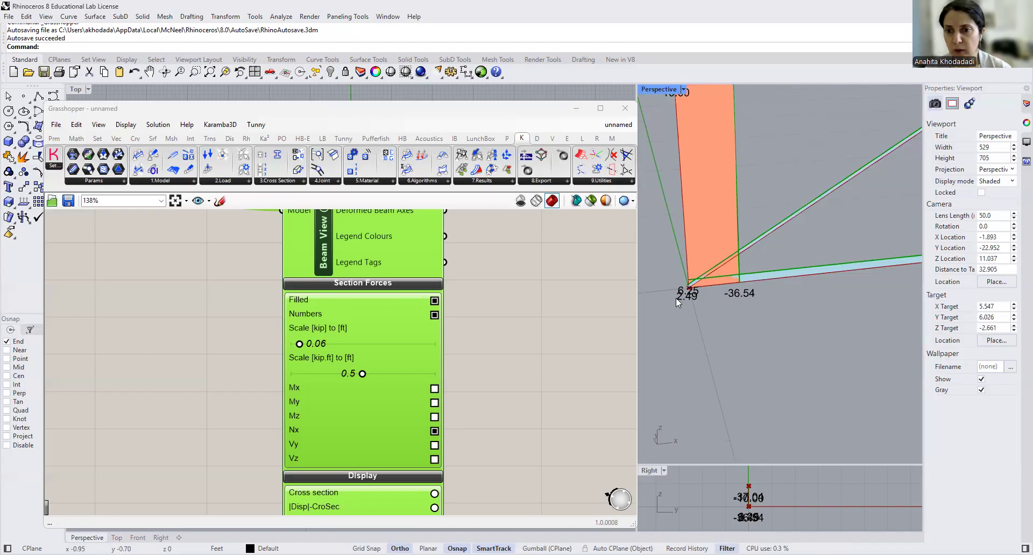
pyautogui.scroll(3, 718, 288)
pyautogui.scroll(5, 791, 271)
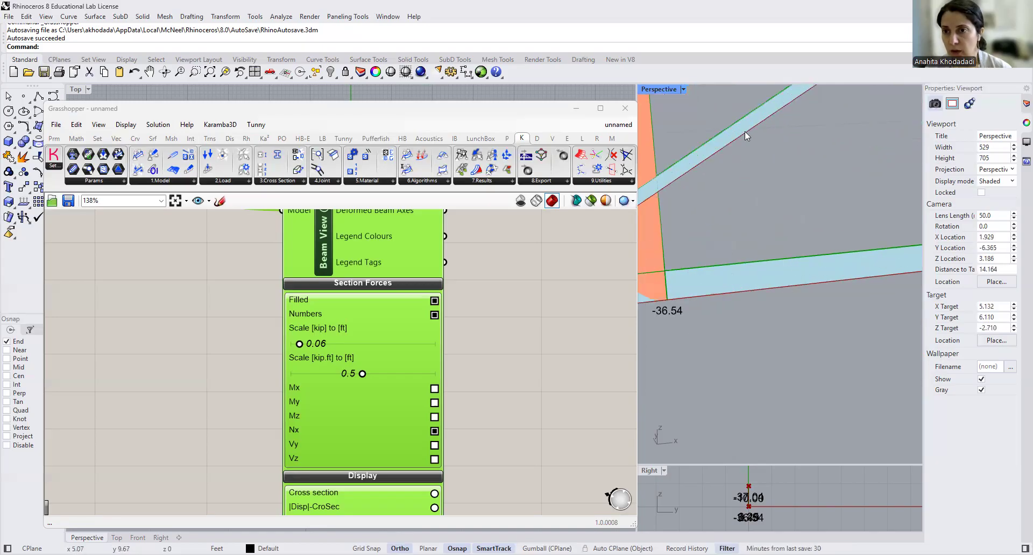
pyautogui.scroll(-8, 743, 124)
pyautogui.scroll(6, 694, 179)
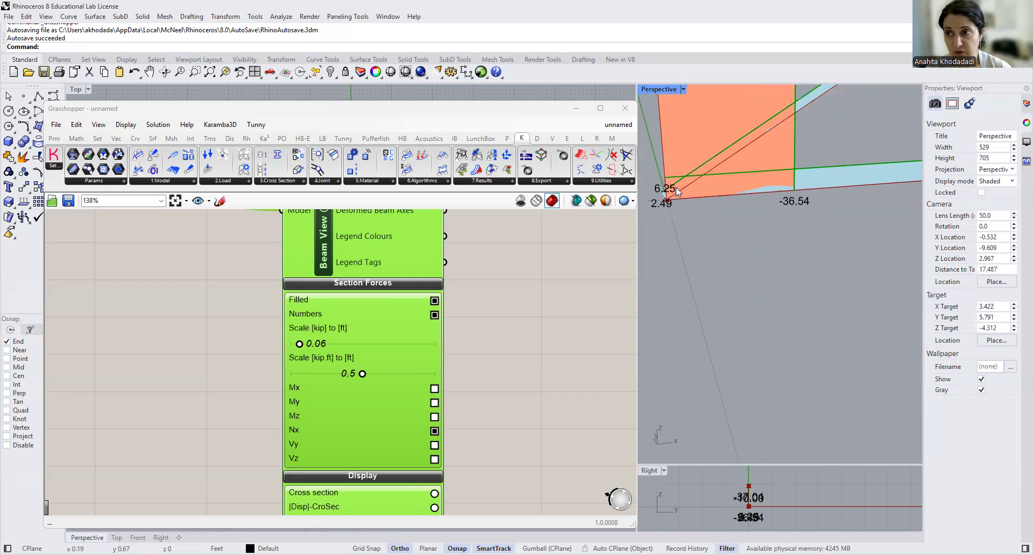
pyautogui.scroll(-12, 676, 188)
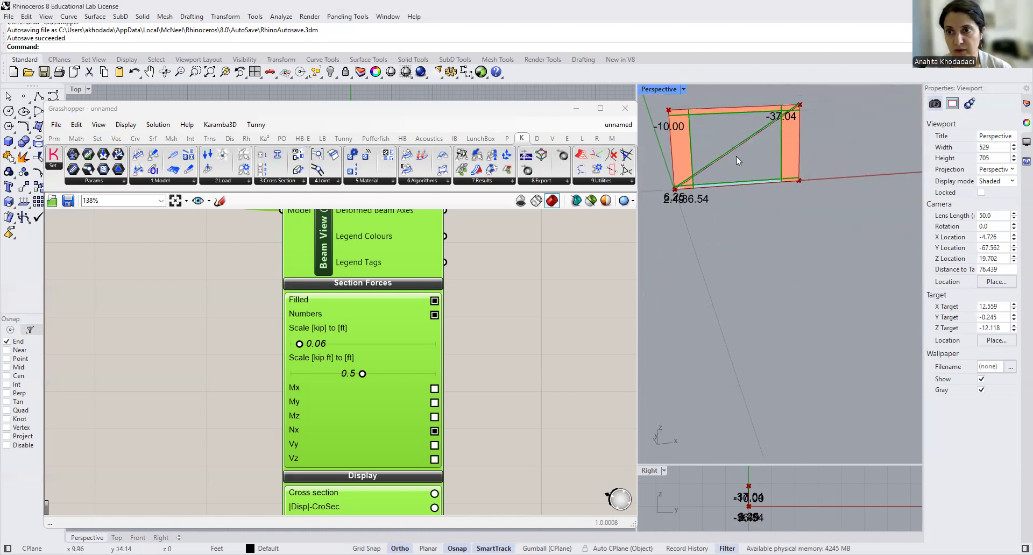
pyautogui.scroll(7, 736, 156)
pyautogui.scroll(3, 665, 208)
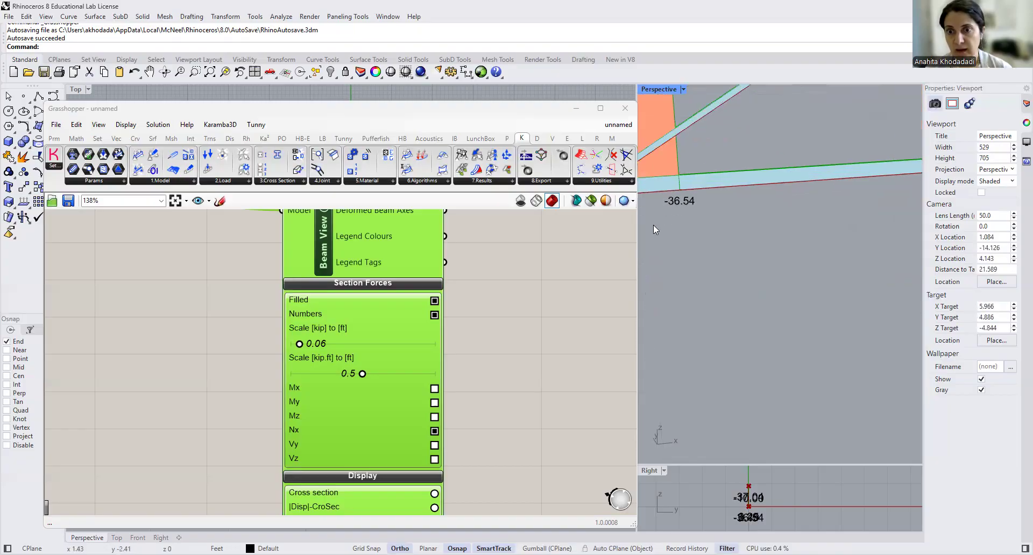
pyautogui.scroll(5, 675, 202)
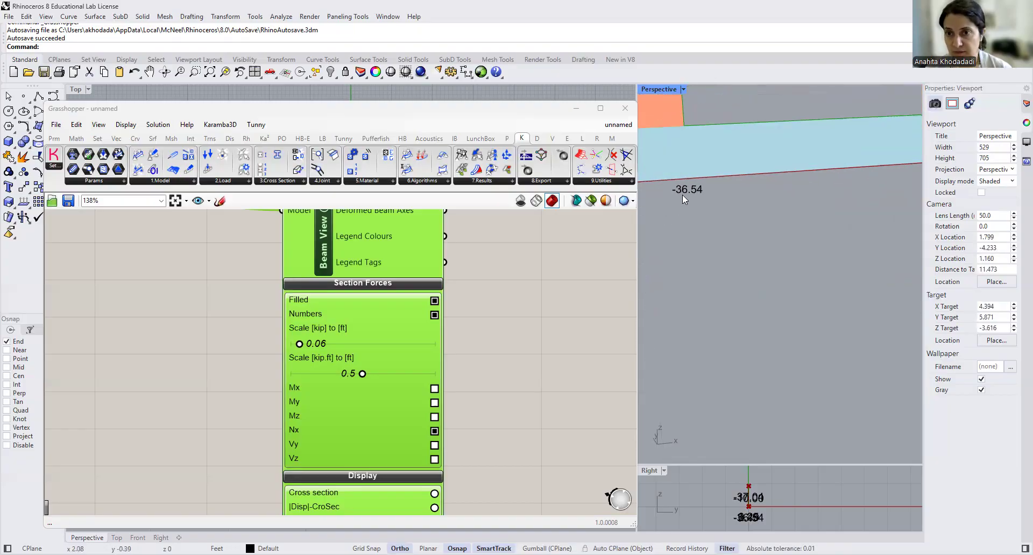
pyautogui.scroll(-10, 682, 195)
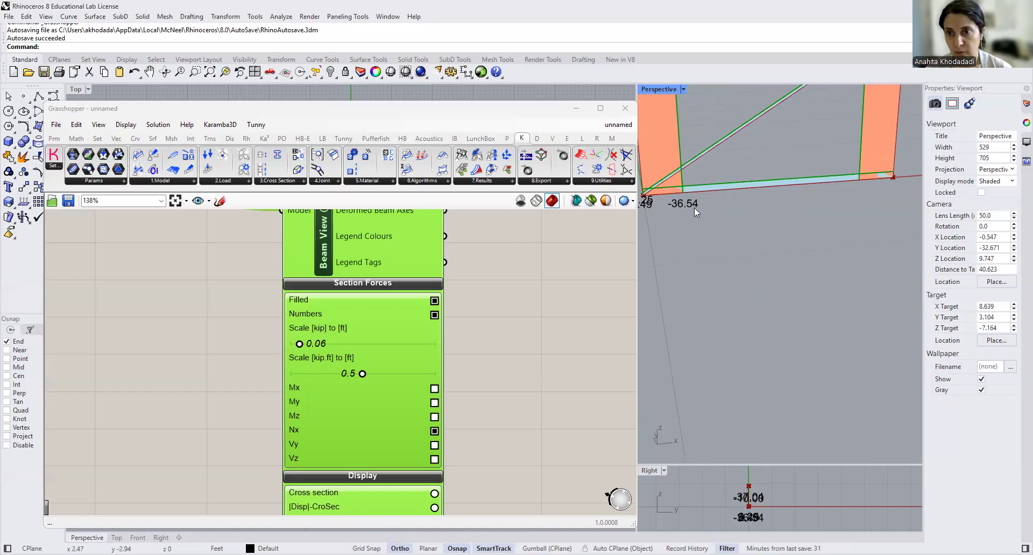
# - Review the normal force diagrams of the left and right columns, ending with the whole frame in the Perspective viewport
pyautogui.scroll(4, 691, 143)
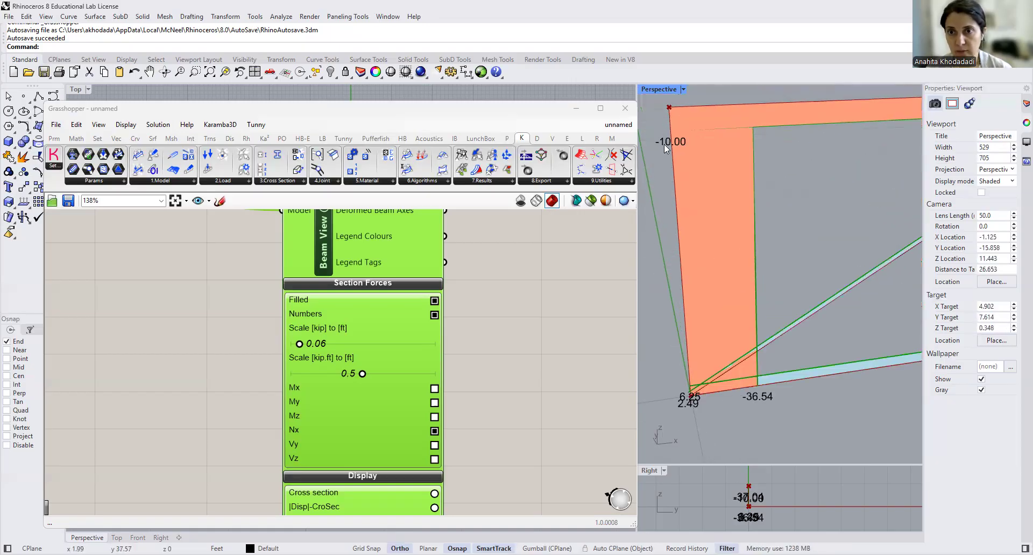
pyautogui.scroll(-6, 665, 144)
pyautogui.scroll(2, 793, 146)
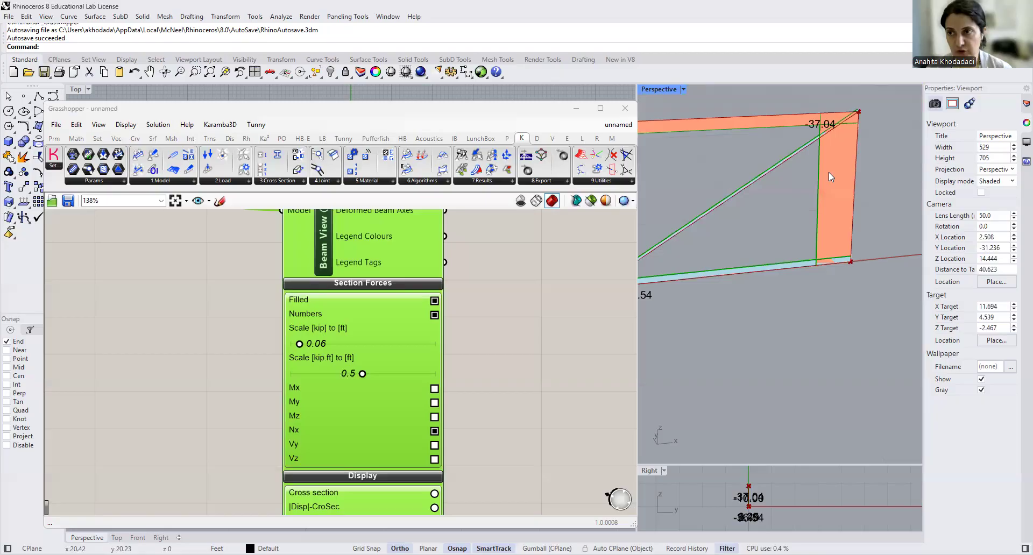
pyautogui.scroll(4, 845, 137)
pyautogui.scroll(-1, 845, 136)
pyautogui.scroll(2, 845, 136)
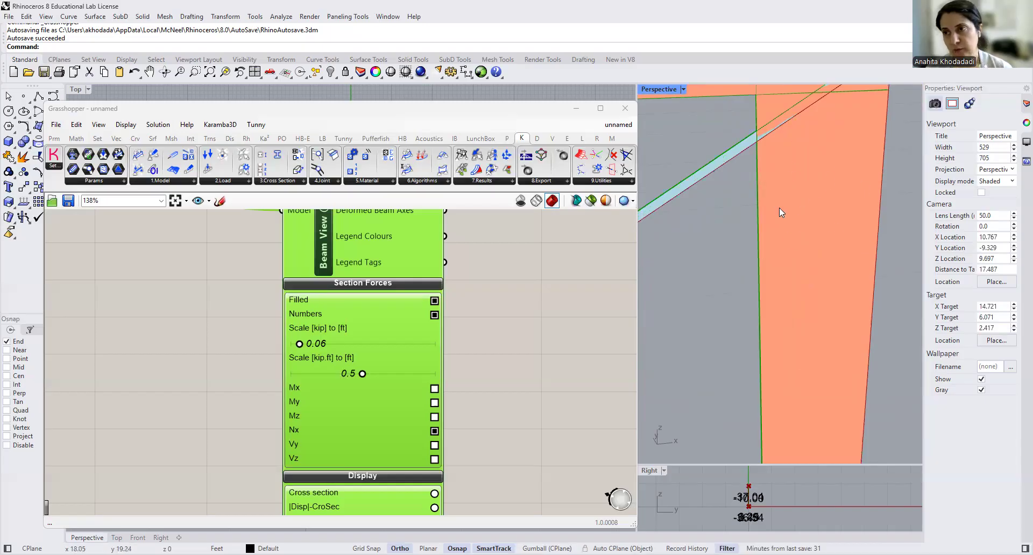
pyautogui.scroll(-4, 786, 237)
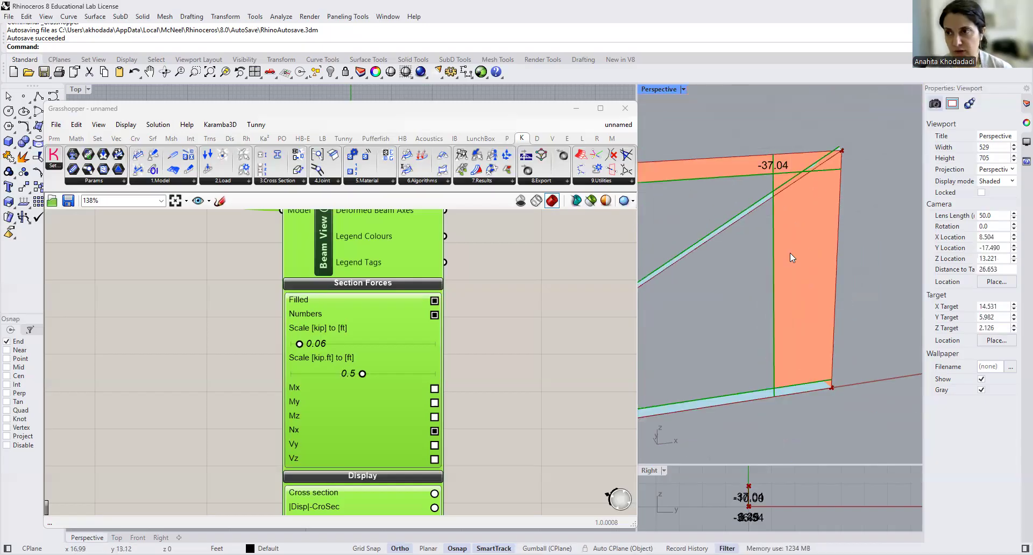
pyautogui.scroll(-8, 822, 220)
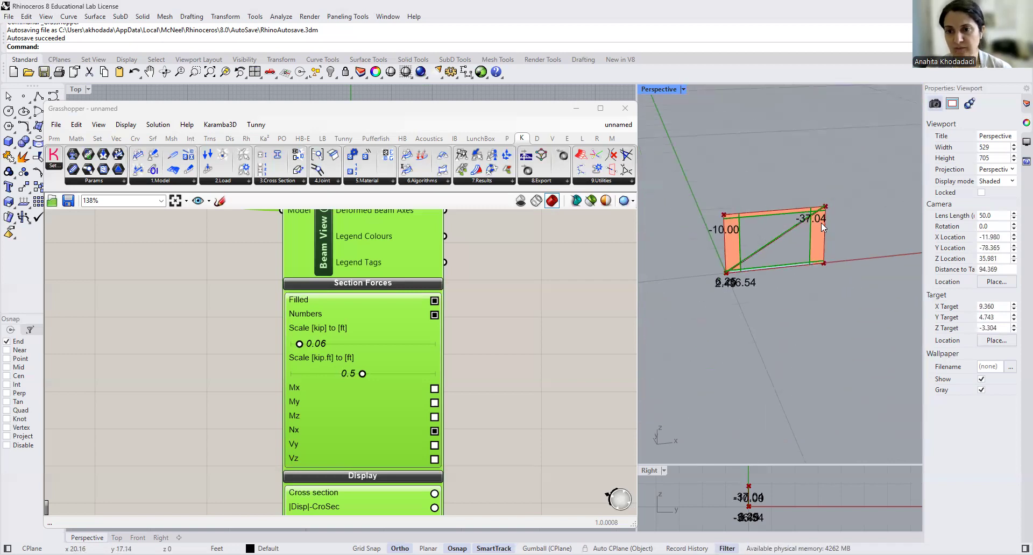
pyautogui.moveTo(794, 320); pyautogui.dragTo(772, 324, button='right')
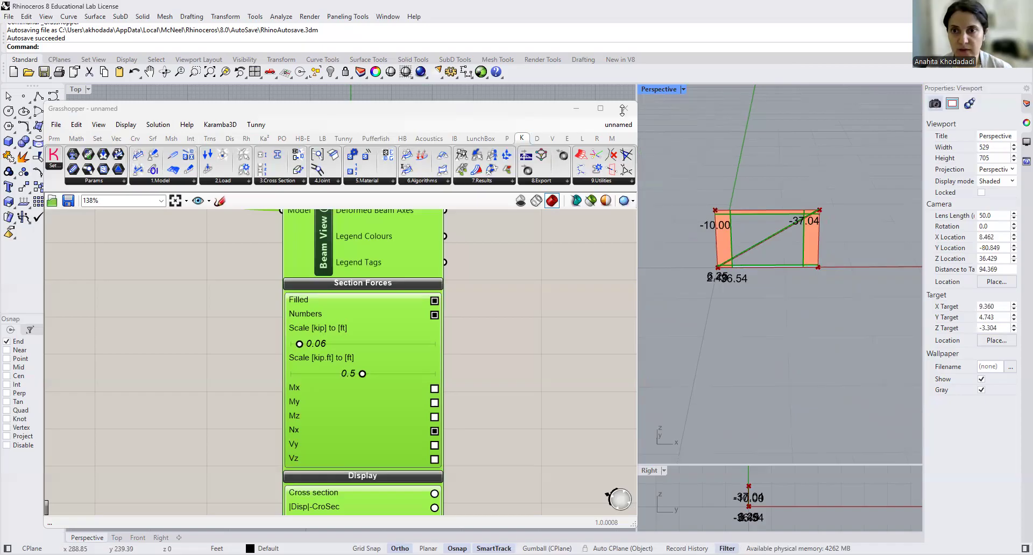
# - Move the Grasshopper window off the Front viewport, frame the truss there, and set Beam View's kip-to-ft scale to 0.15
pyautogui.moveTo(457, 109); pyautogui.dragTo(929, 94)
pyautogui.scroll(6, 396, 394)
pyautogui.moveTo(387, 391); pyautogui.dragTo(374, 430, button='right')
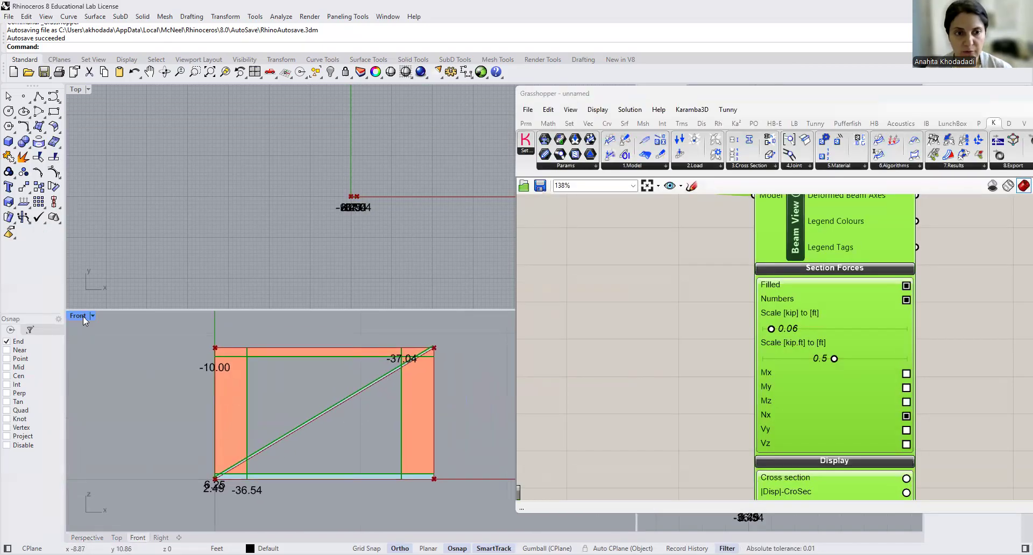
pyautogui.scroll(3, 305, 452)
pyautogui.scroll(-4, 260, 480)
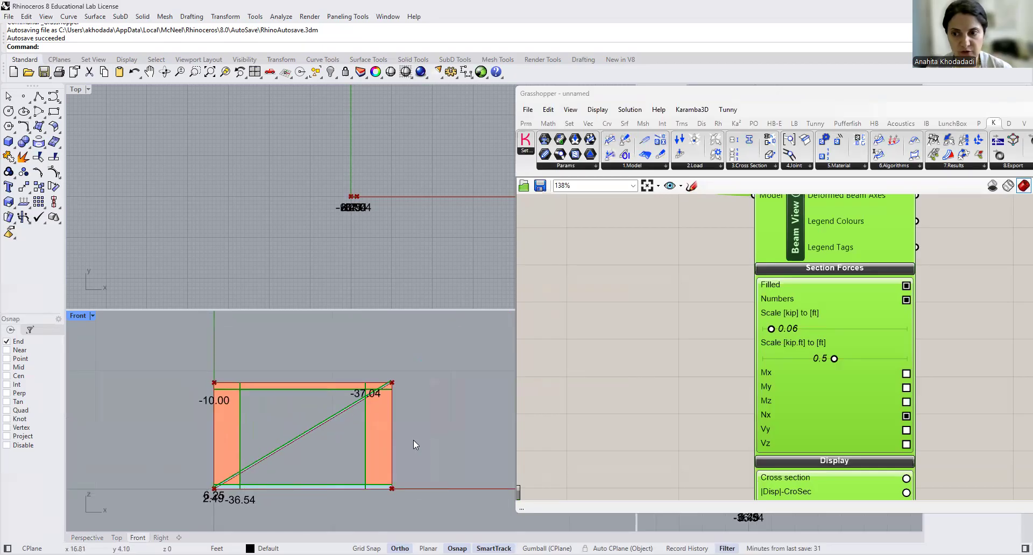
pyautogui.moveTo(771, 328); pyautogui.dragTo(786, 330)
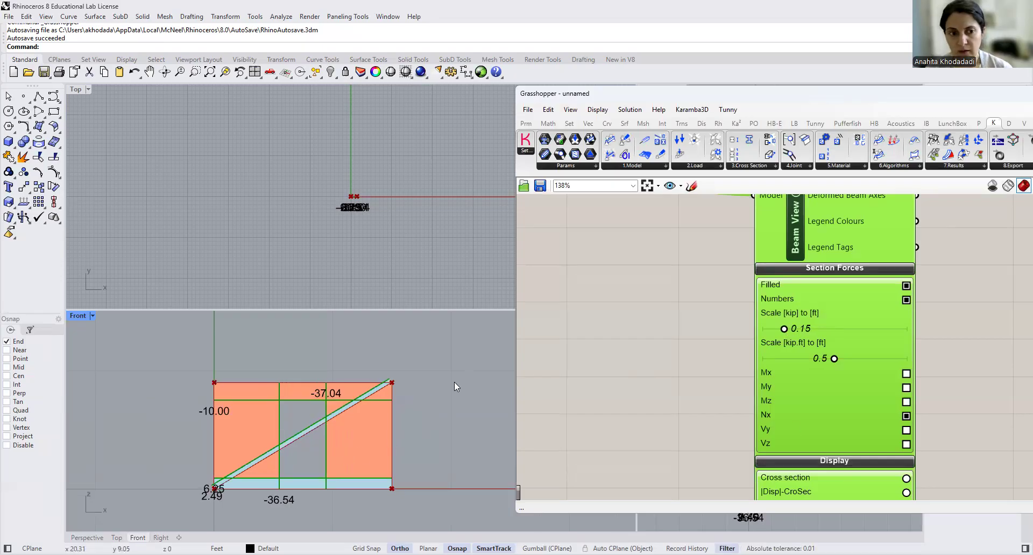
# - Turn on the Cross section display in the Beam View component's display options
pyautogui.scroll(-3, 567, 404)
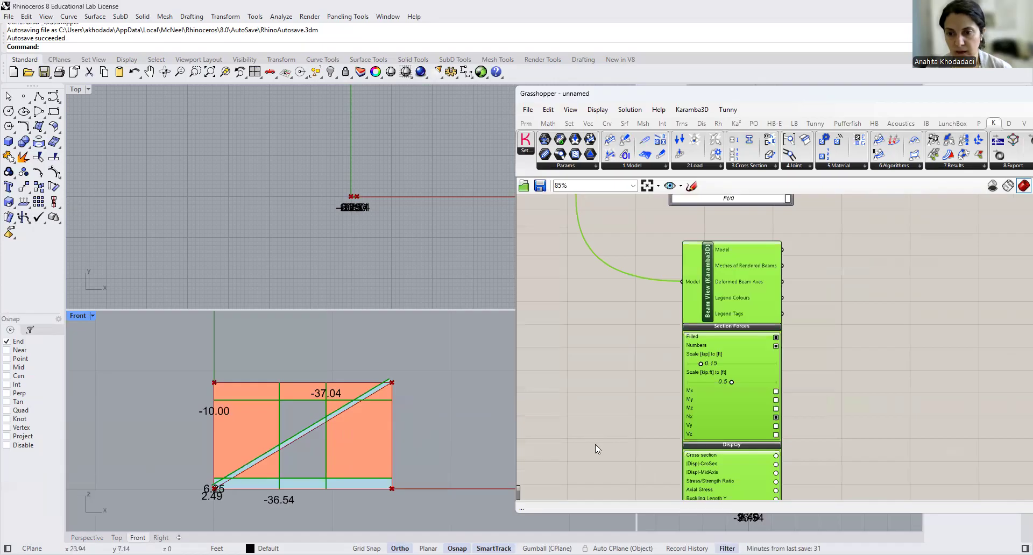
pyautogui.scroll(5, 595, 445)
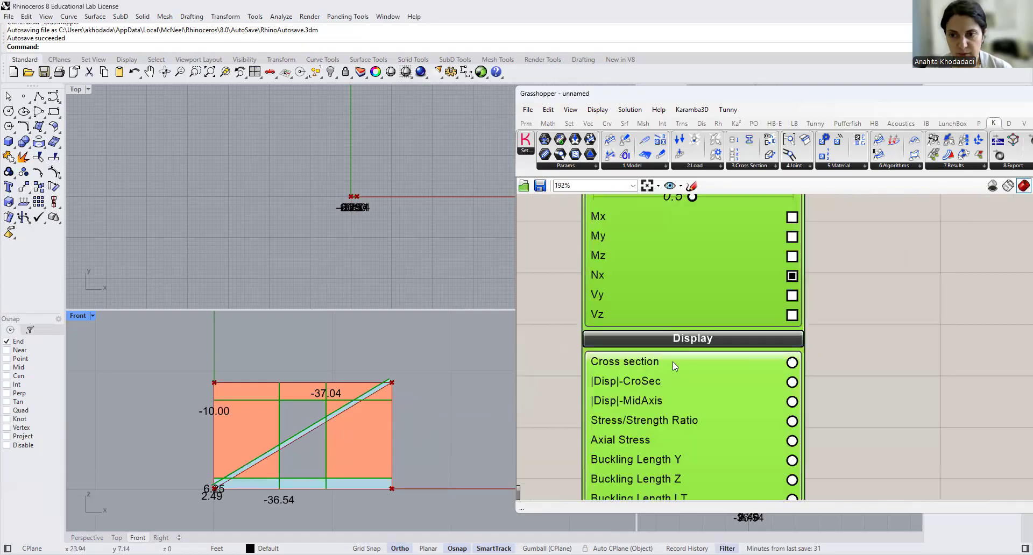
pyautogui.click(792, 363)
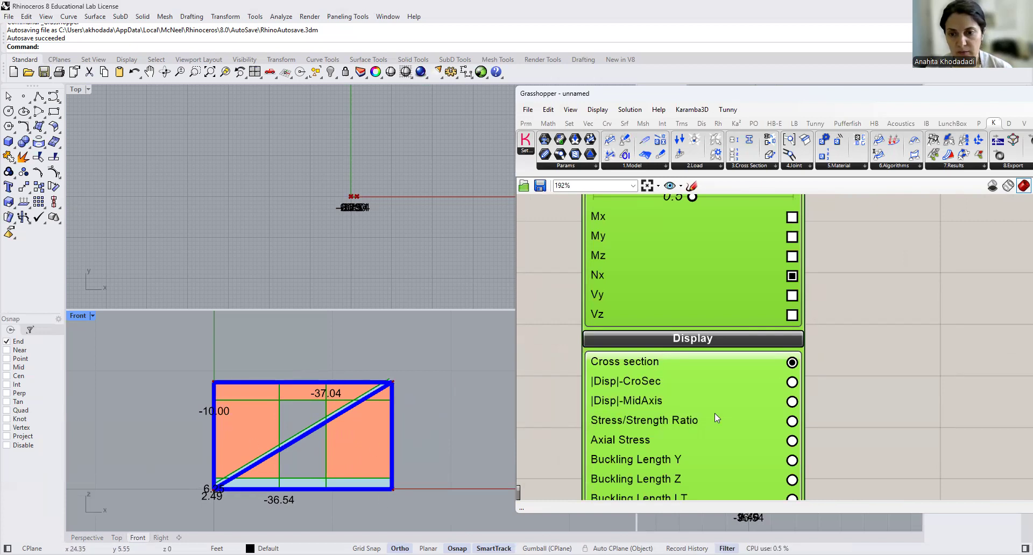
# - Review Beam View's remaining display options and collapse its Display and Section Forces sections
pyautogui.scroll(-3, 720, 413)
pyautogui.moveTo(856, 410); pyautogui.dragTo(821, 303, button='right')
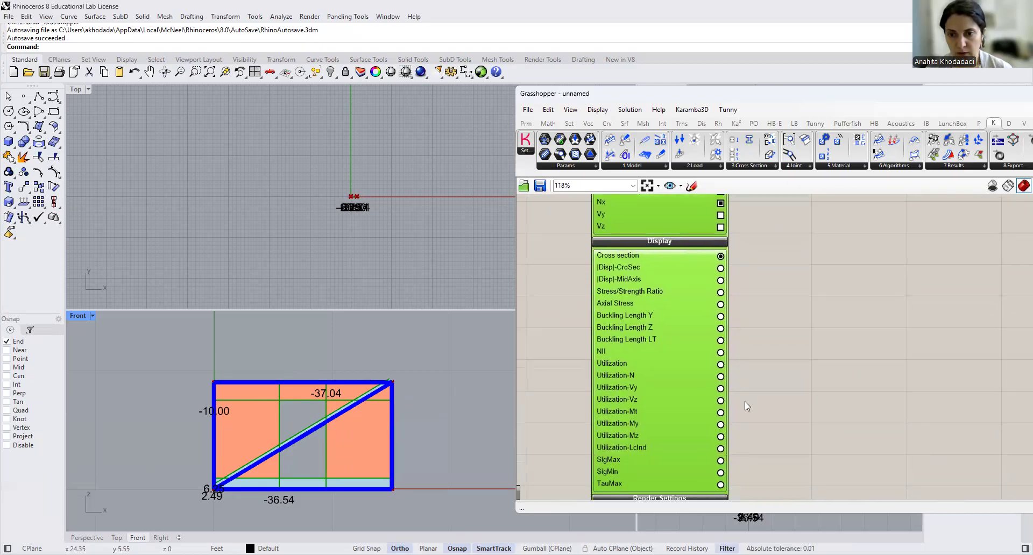
pyautogui.scroll(-3, 659, 437)
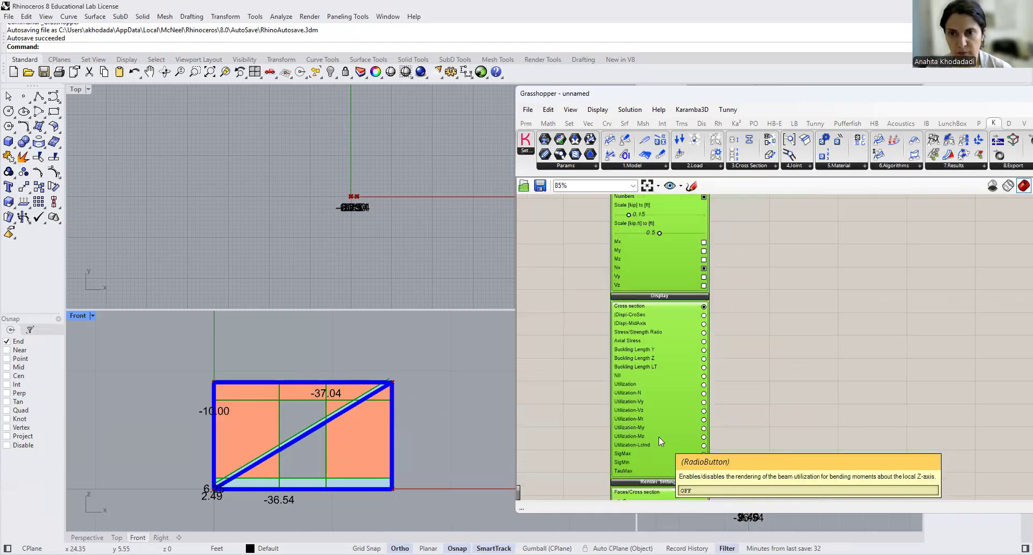
pyautogui.click(662, 317)
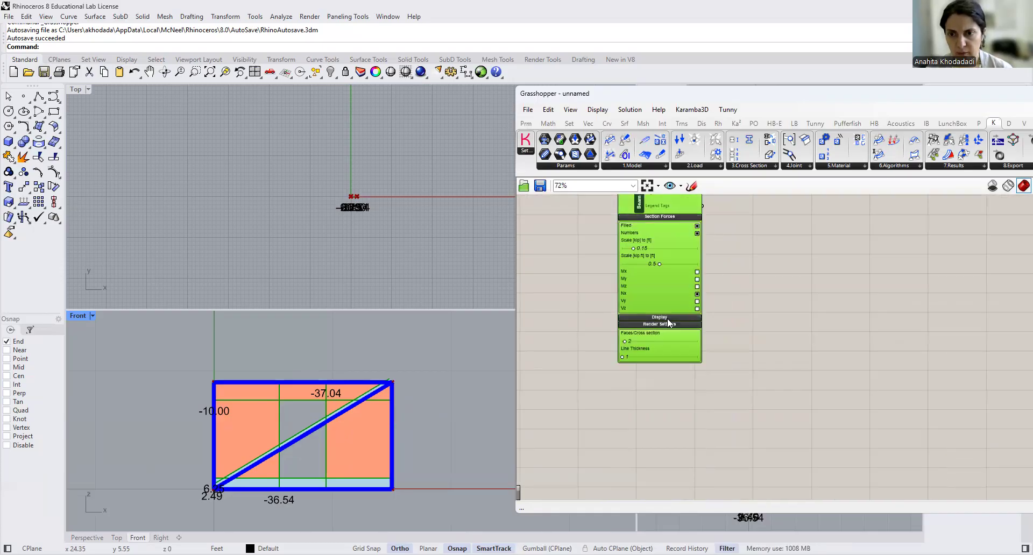
pyautogui.scroll(2, 667, 324)
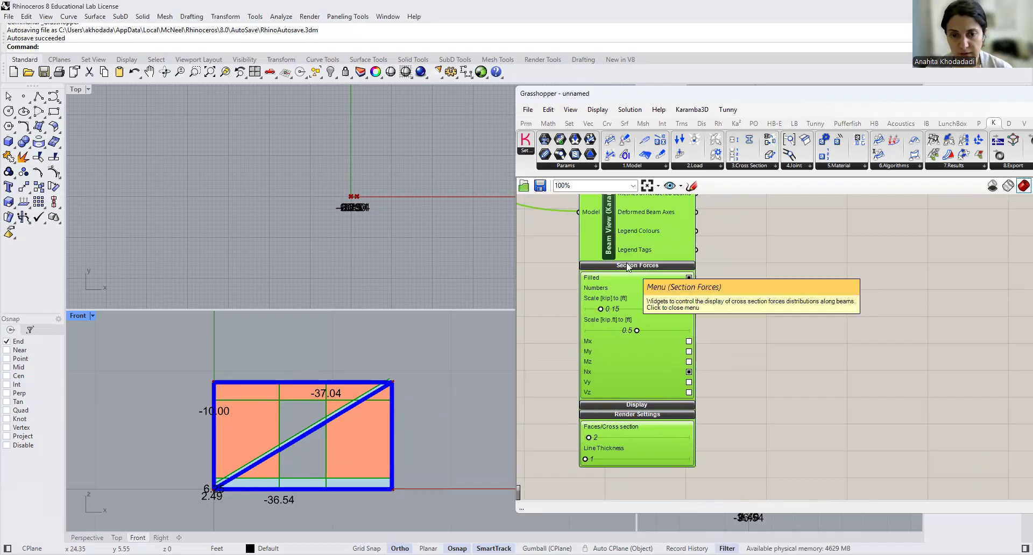
pyautogui.click(629, 266)
pyautogui.moveTo(767, 275); pyautogui.dragTo(826, 368, button='right')
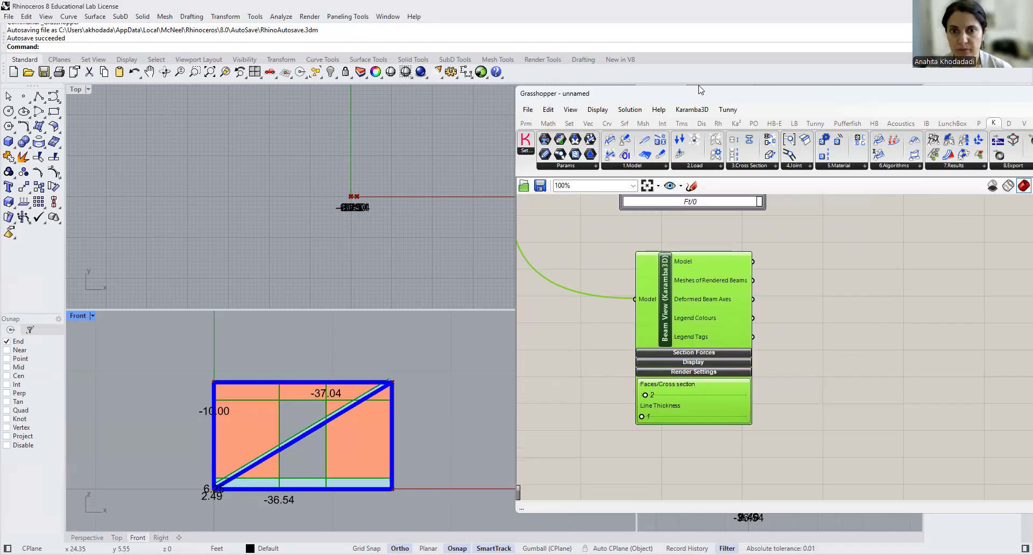
# - Switch off Beam View's Cross section display and move the Grasshopper window clear of the truss in the Perspective viewport
pyautogui.moveTo(701, 90); pyautogui.dragTo(379, 85)
pyautogui.click(375, 358)
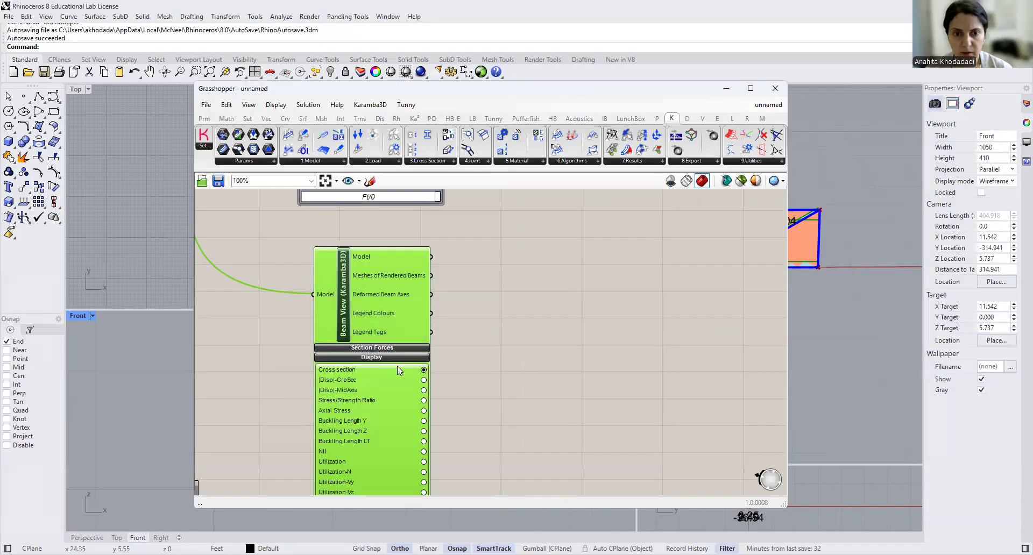
pyautogui.click(424, 371)
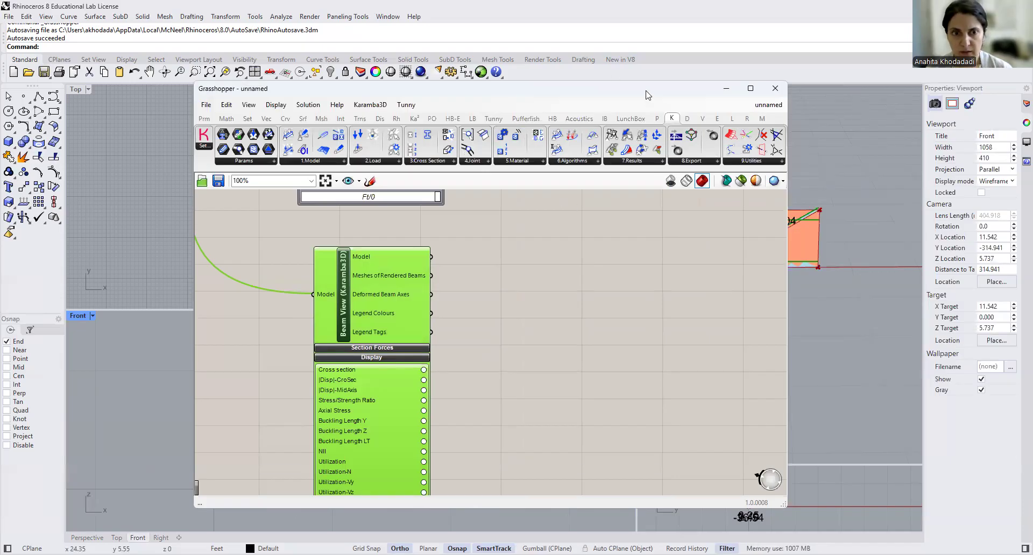
pyautogui.moveTo(648, 95); pyautogui.dragTo(516, 106)
# - Collapse Beam View's Display section and expand Section Forces to bring its moment, normal and shear force options into view
pyautogui.scroll(-5, 447, 366)
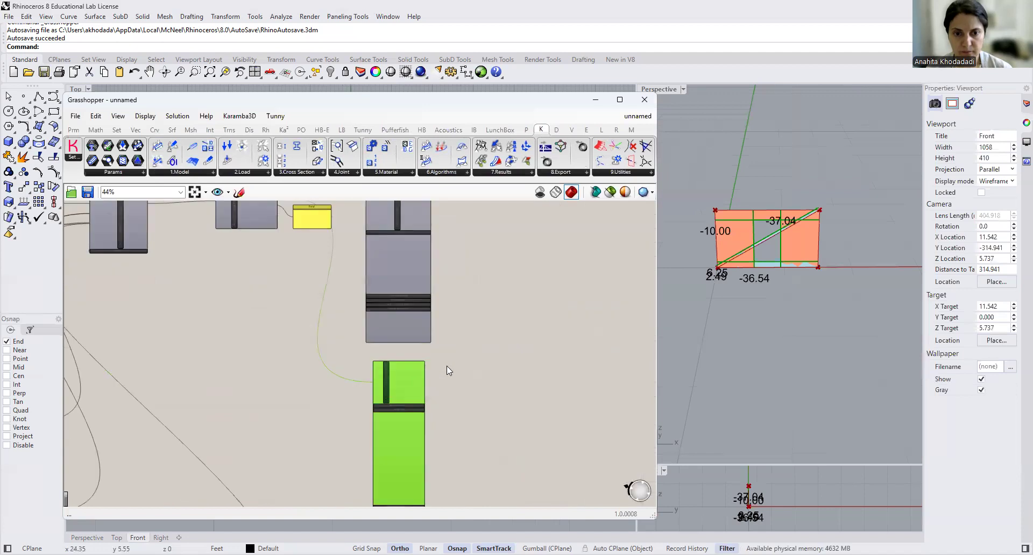
pyautogui.scroll(3, 409, 470)
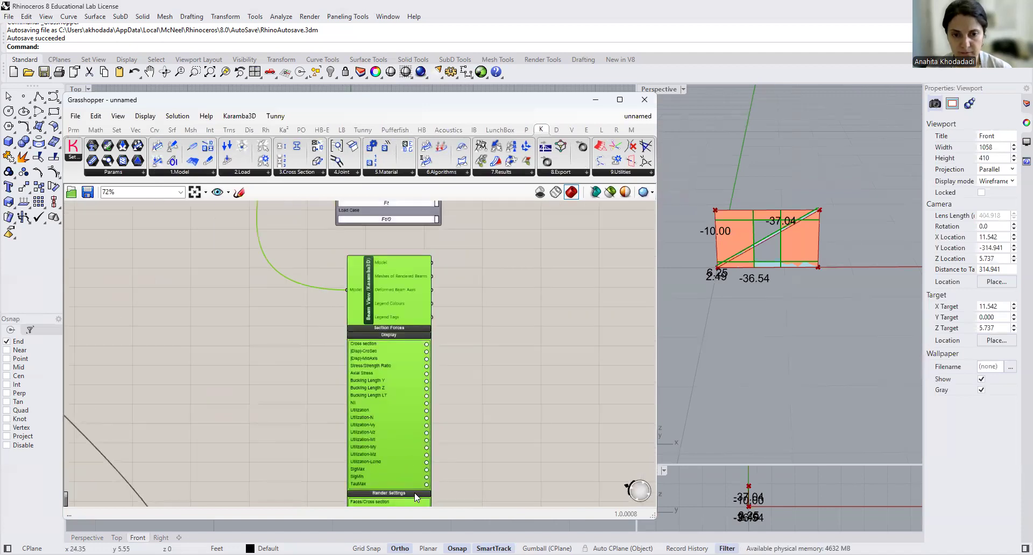
pyautogui.click(401, 336)
pyautogui.scroll(4, 396, 331)
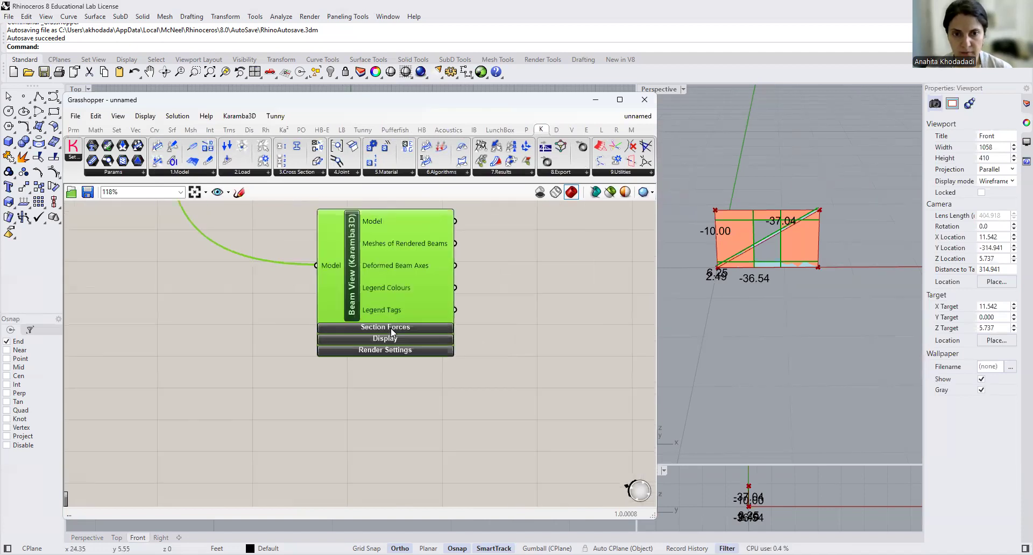
pyautogui.click(393, 329)
pyautogui.scroll(-2, 432, 361)
pyautogui.scroll(3, 345, 446)
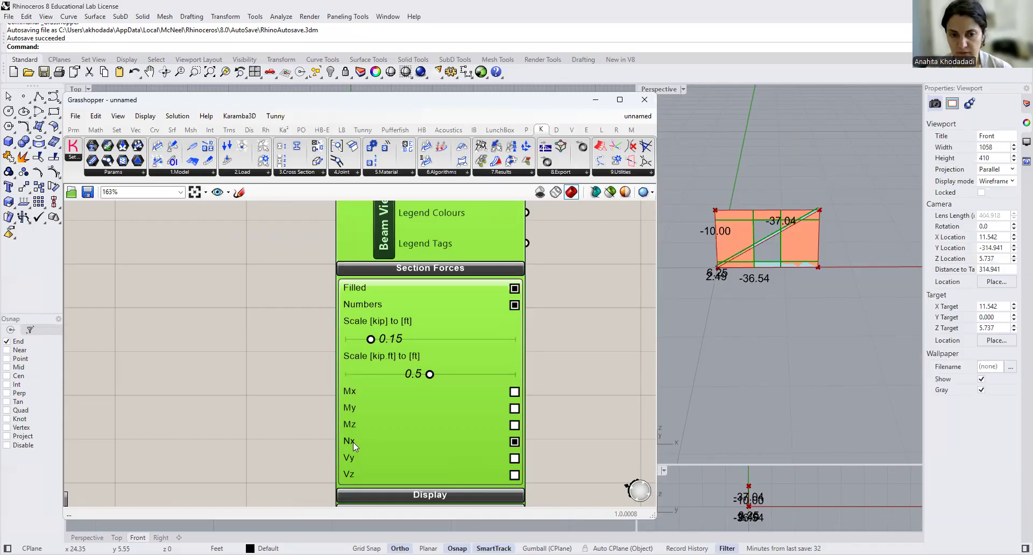
pyautogui.scroll(-4, 439, 378)
pyautogui.scroll(3, 406, 373)
pyautogui.scroll(2, 467, 396)
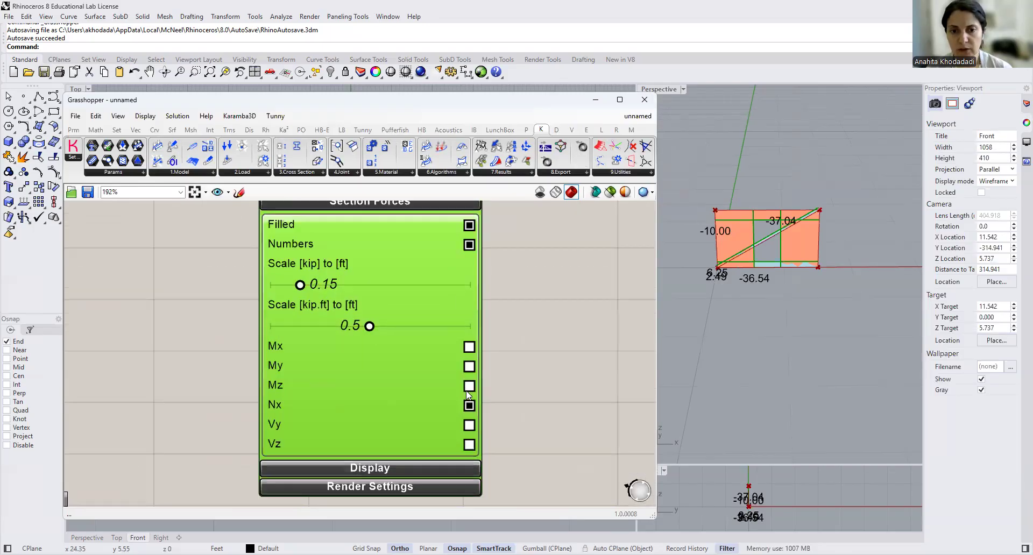
# - Preview the Vy, Vz, Mz and My diagrams in Beam View and switch them off again, keeping only Nx shown
pyautogui.click(469, 430)
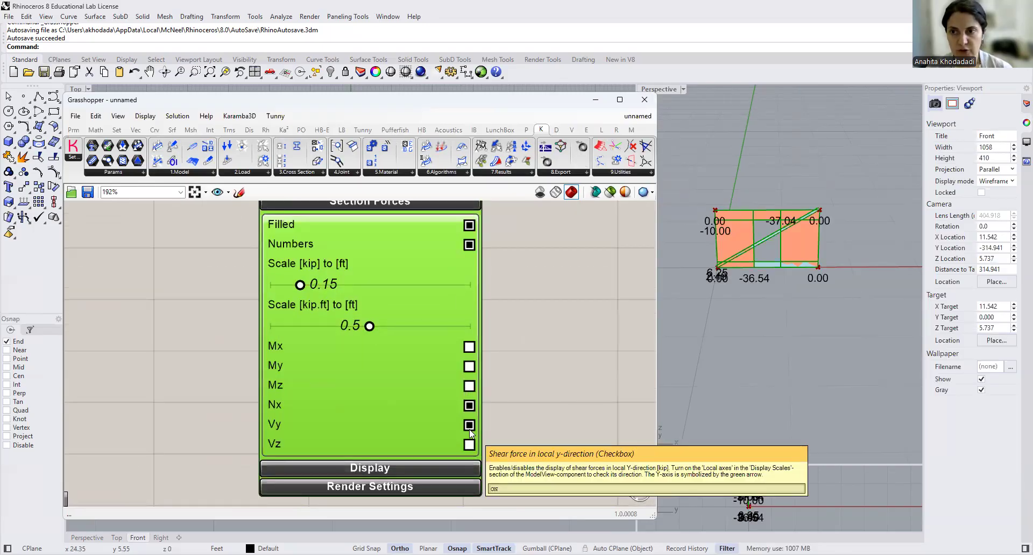
pyautogui.click(469, 444)
pyautogui.click(469, 425)
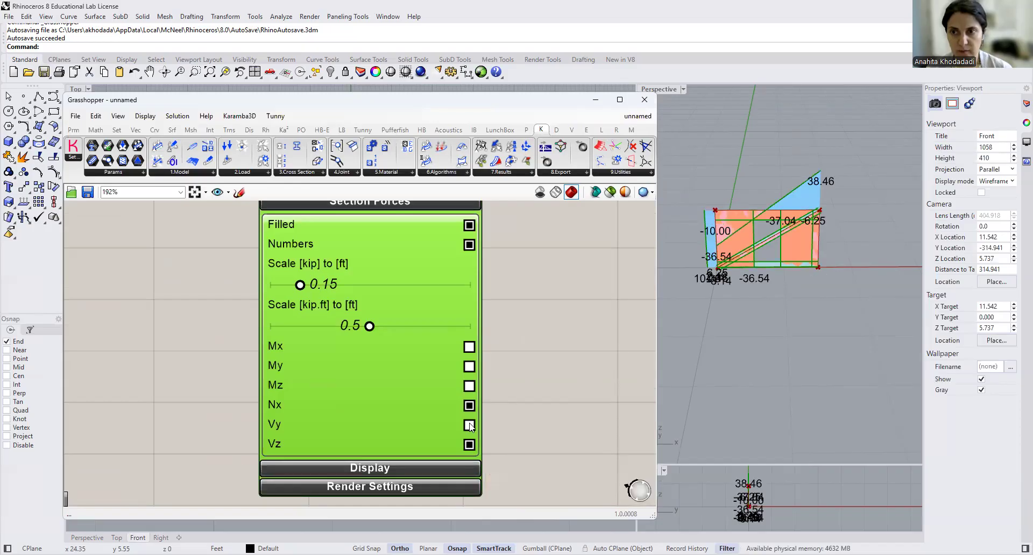
pyautogui.click(469, 387)
pyautogui.click(470, 386)
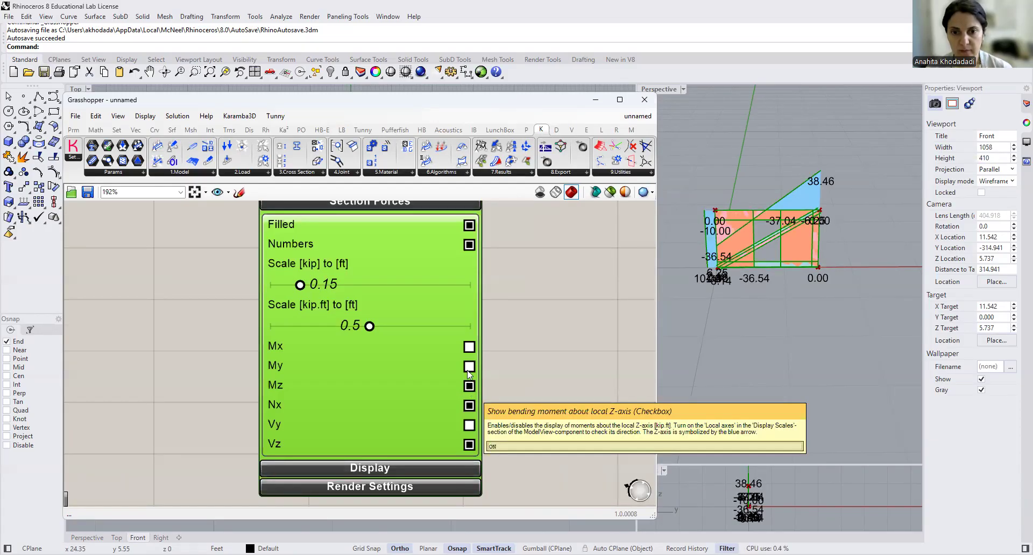
pyautogui.click(469, 367)
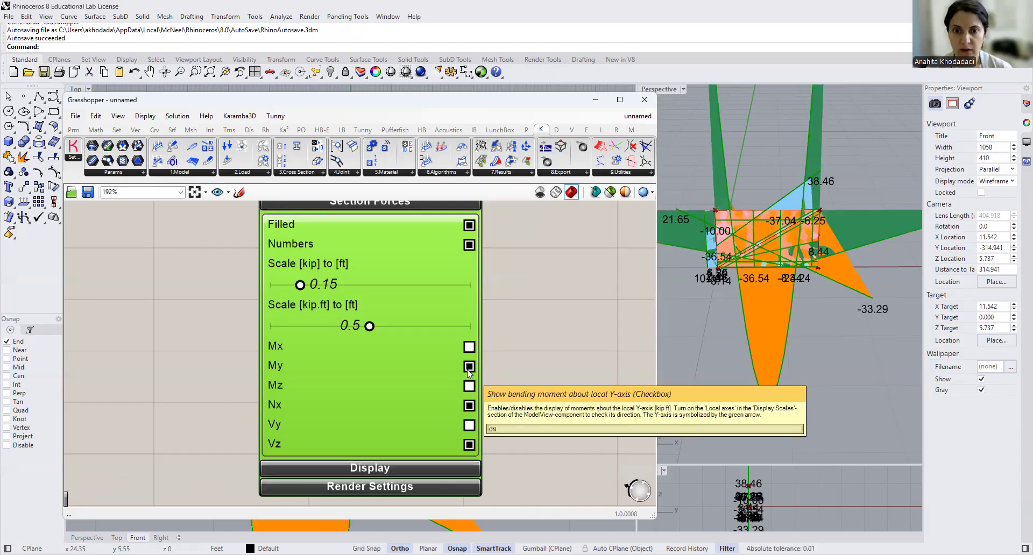
pyautogui.click(469, 367)
pyautogui.click(470, 445)
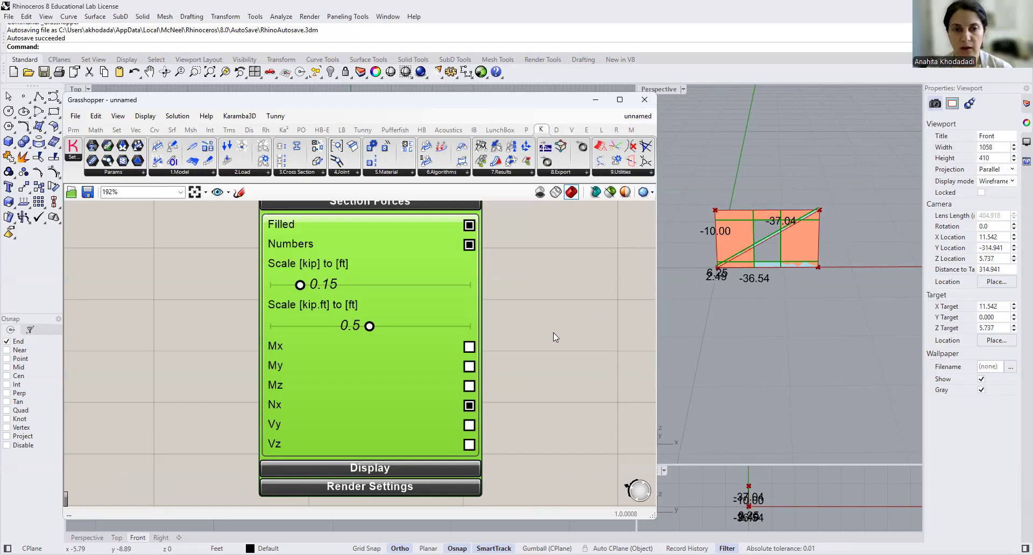
pyautogui.scroll(-3, 553, 332)
pyautogui.scroll(-5, 442, 359)
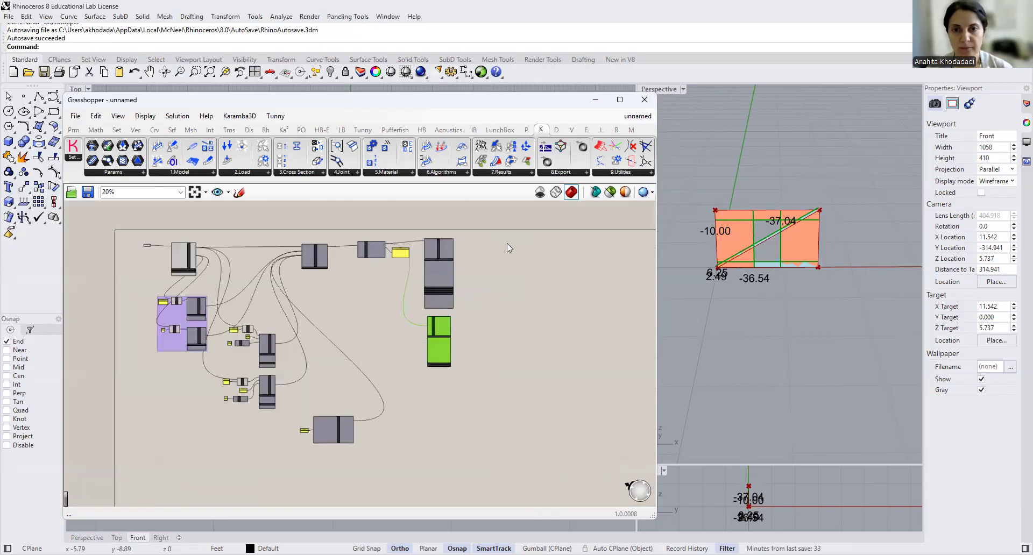